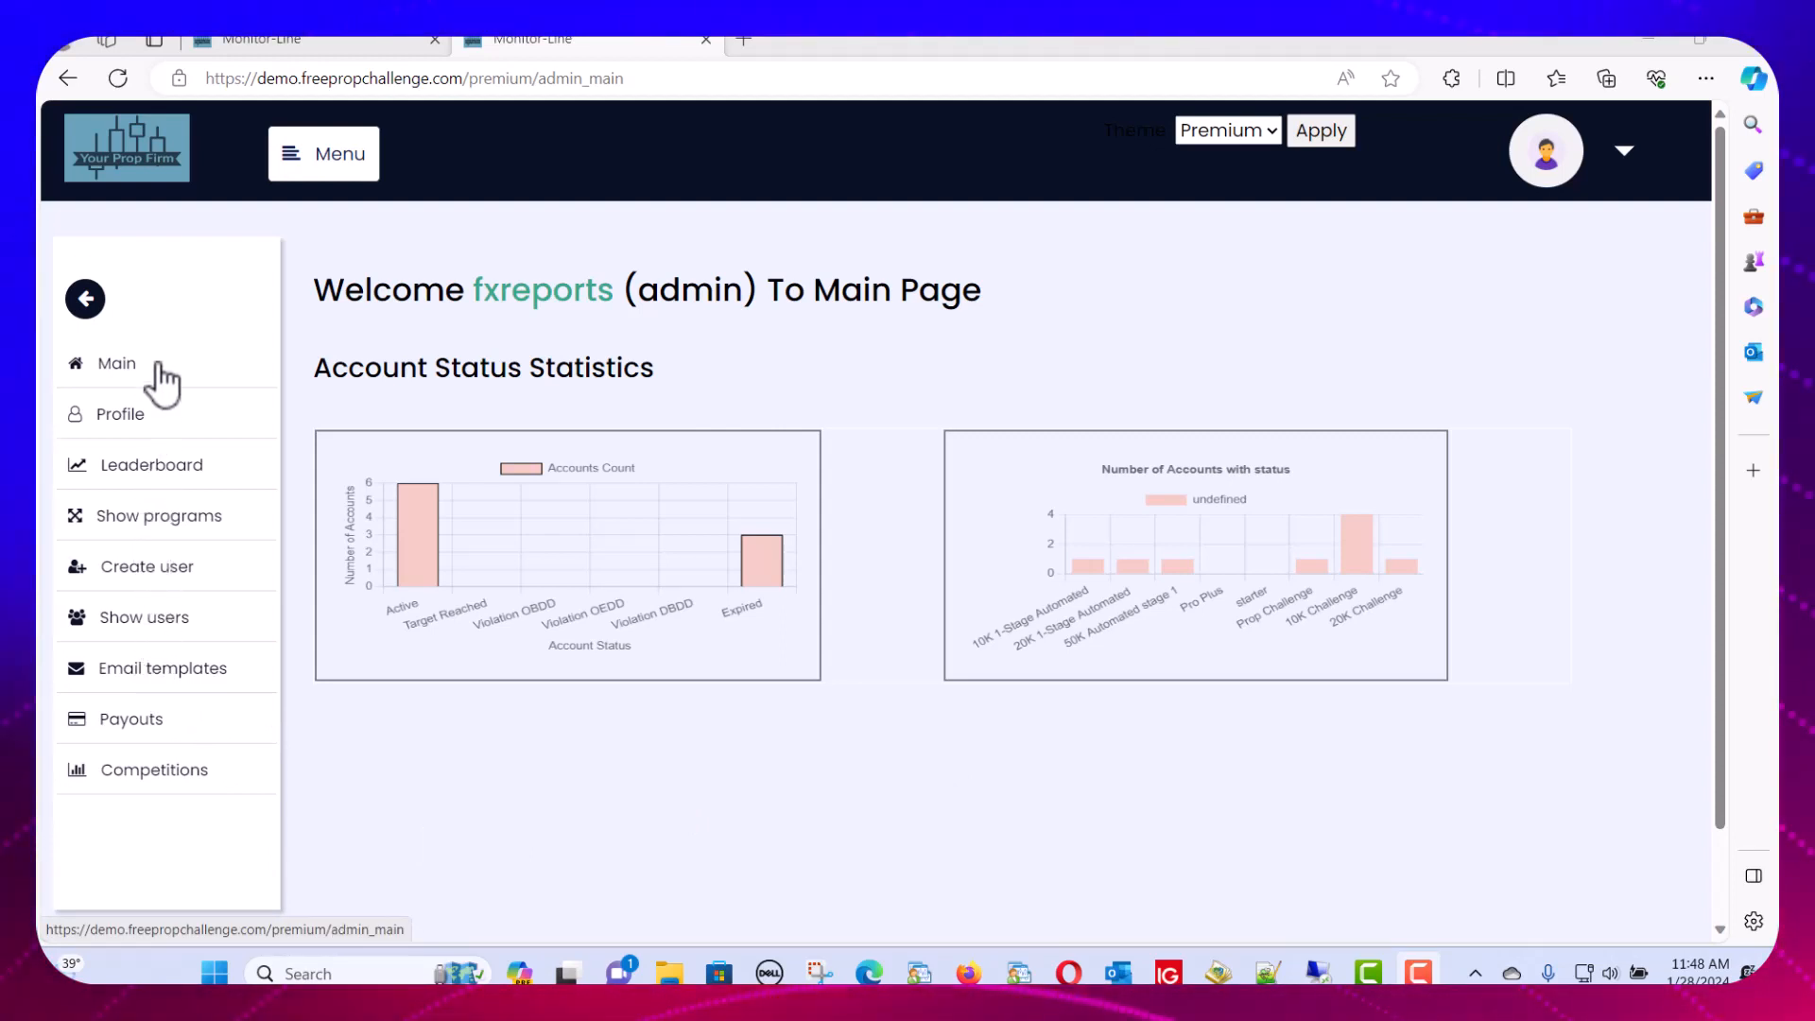
Open the Create user page from the admin dashboard's left sidebar
{"action": "left_click", "coordinate": [143, 571]}
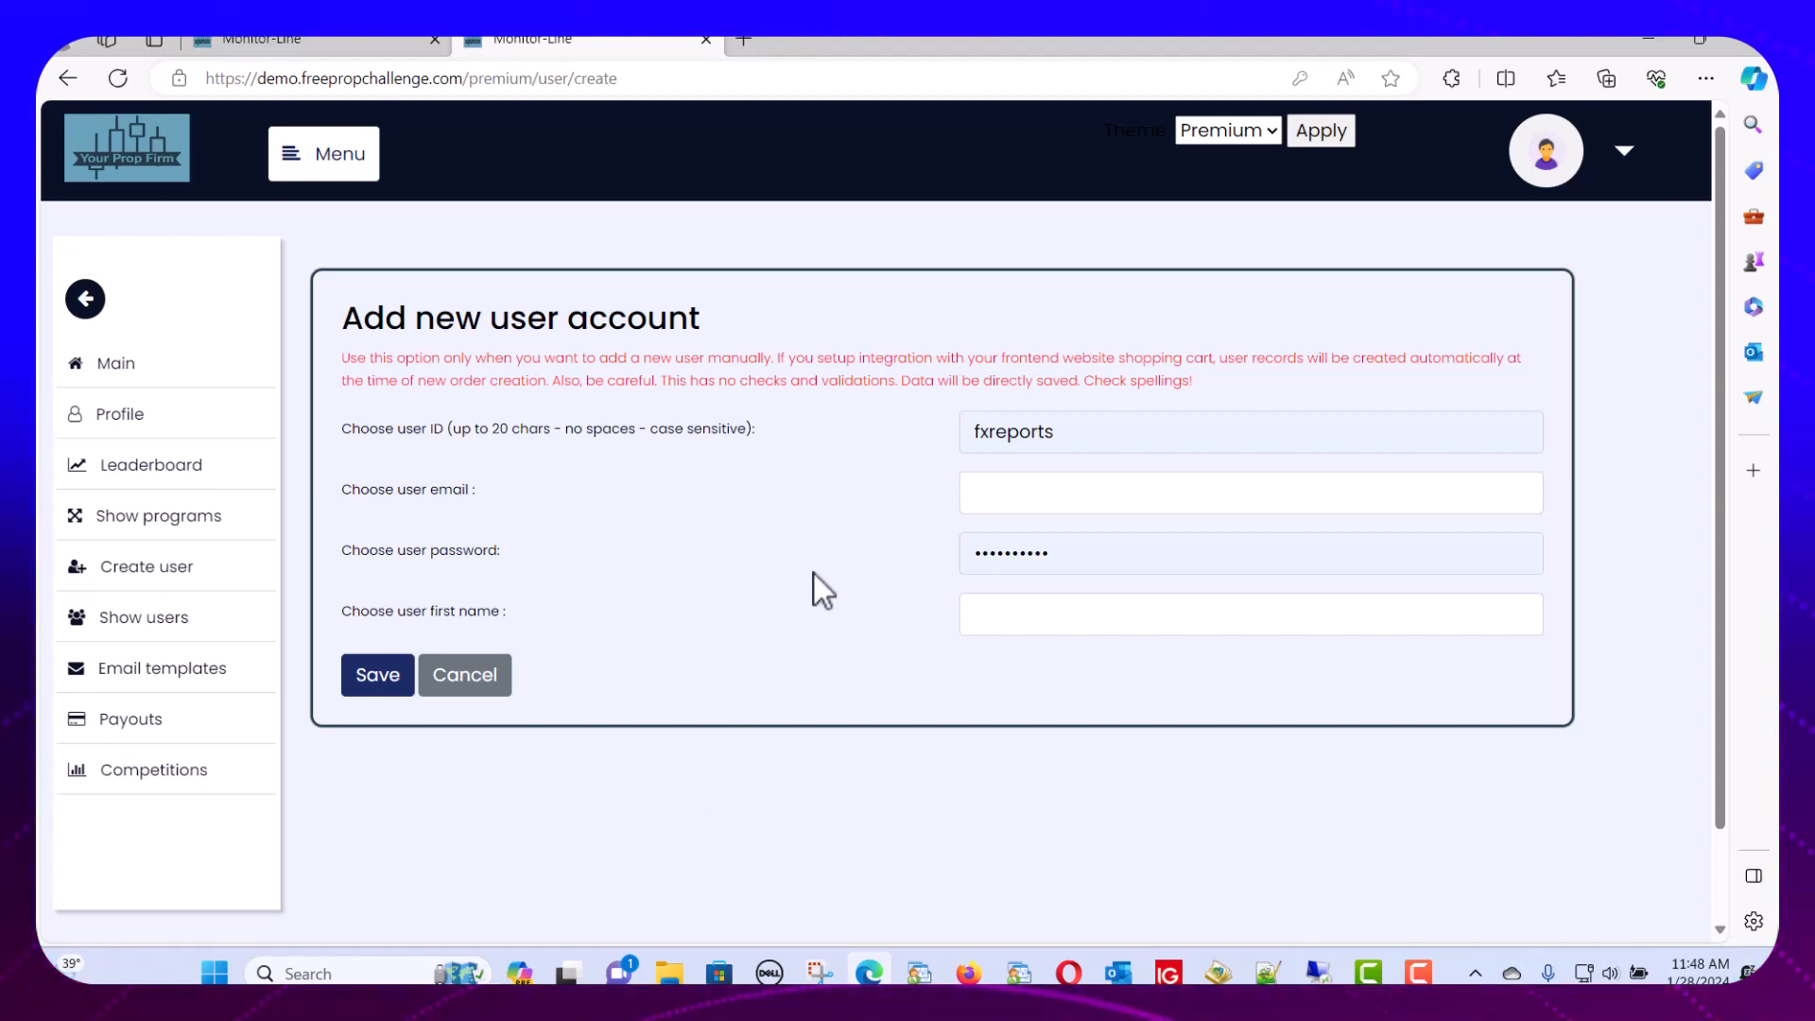
Replace the prefilled user ID, then enter the member's e-mail, a password and a first name
{"action": "left_click", "coordinate": [1070, 438]}
{"action": "key", "text": "ctrl+a"}
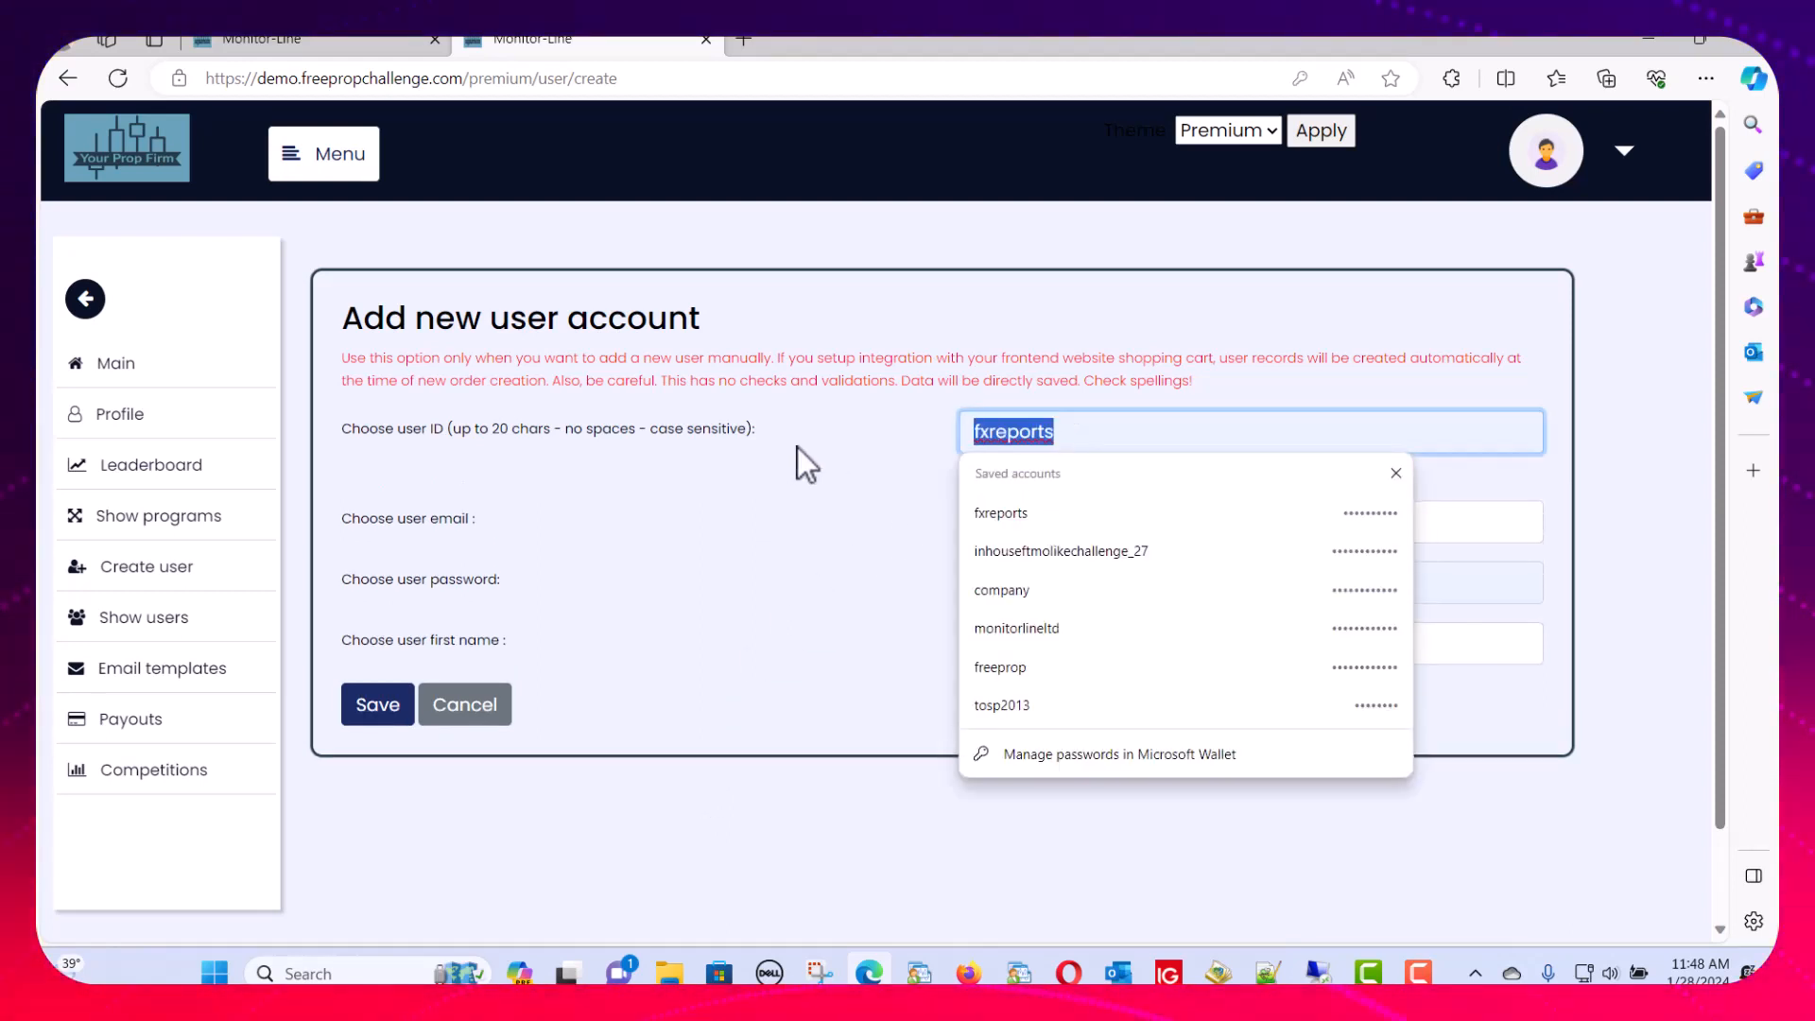
{"action": "type", "text": "testuser1"}
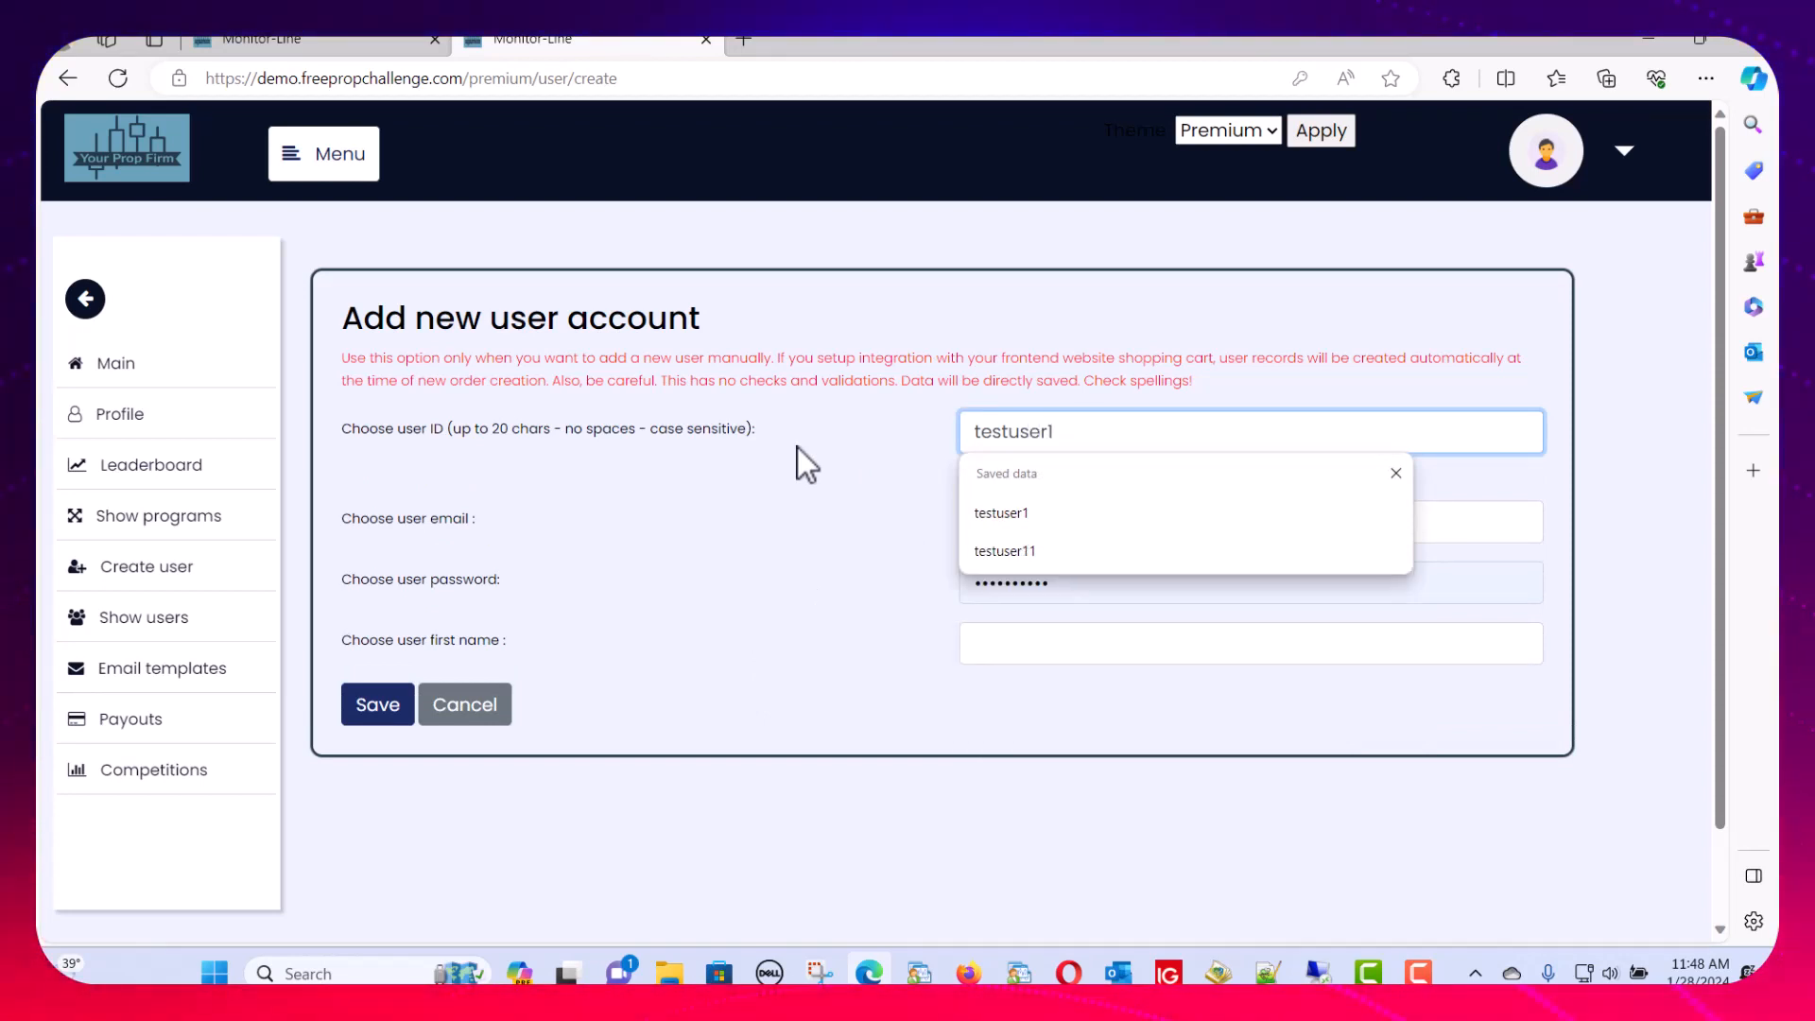
{"action": "key", "text": "Tab"}
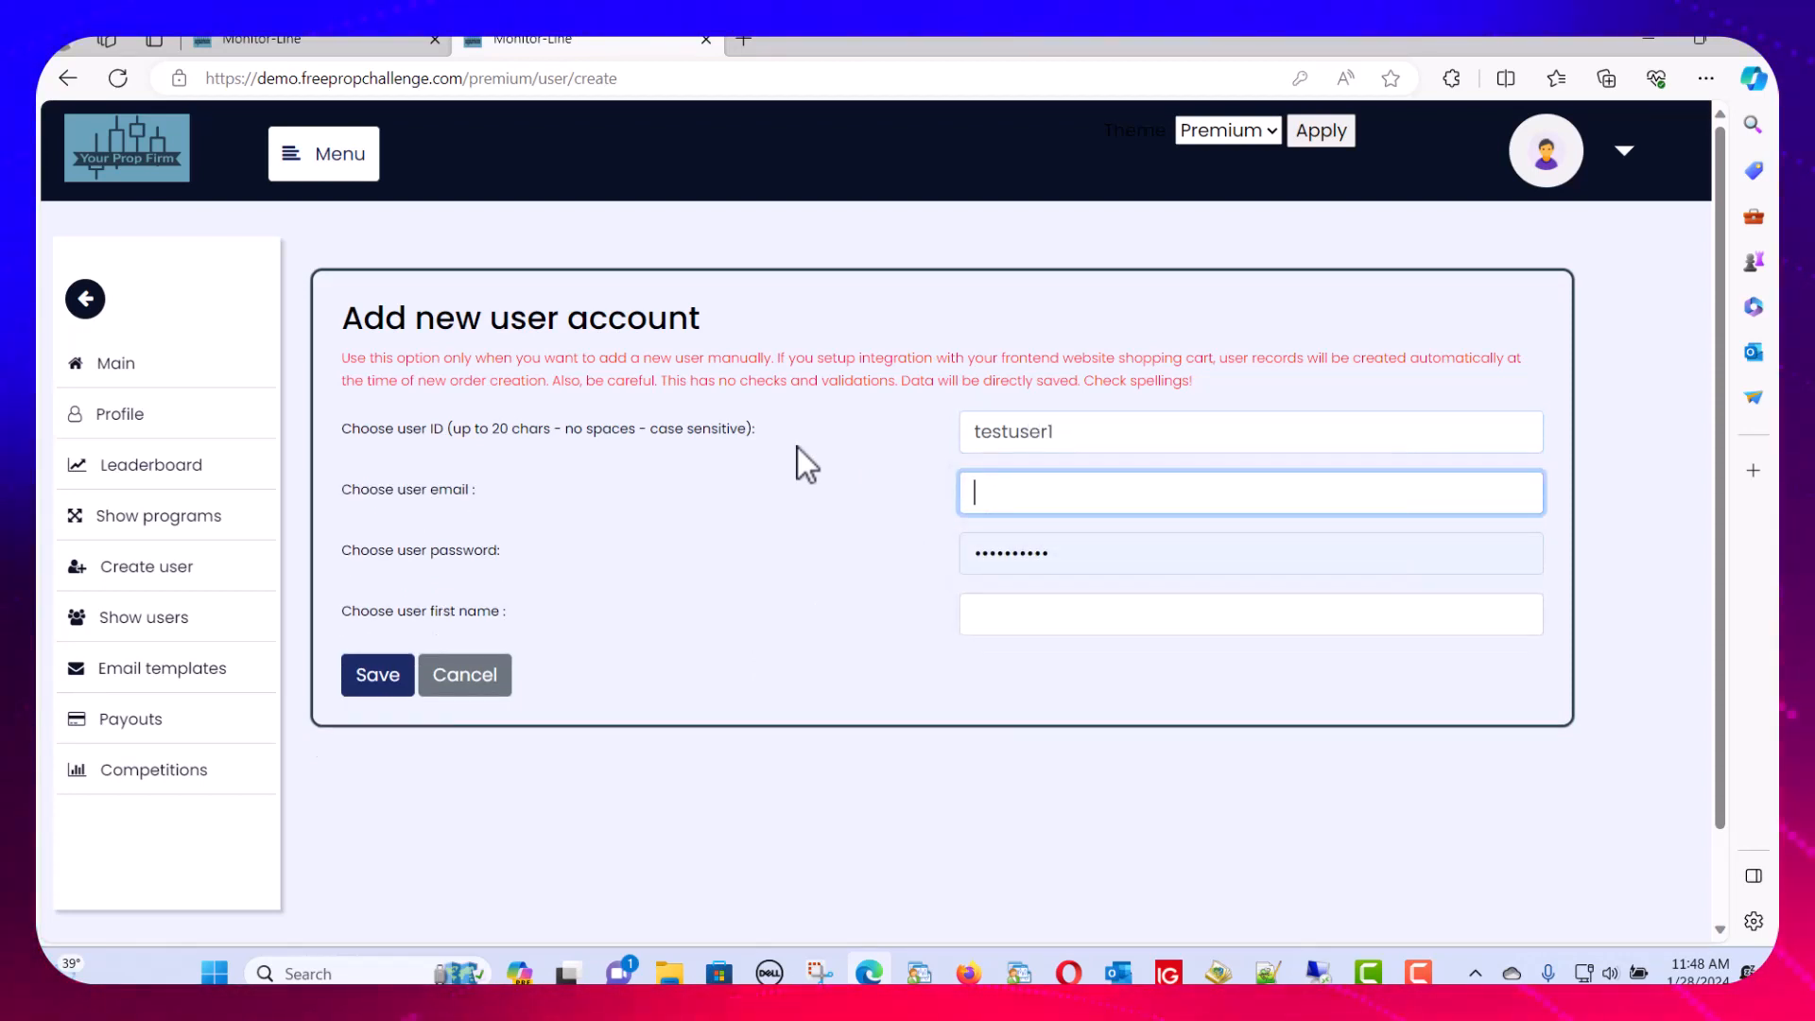
{"action": "type", "text": "testu"}
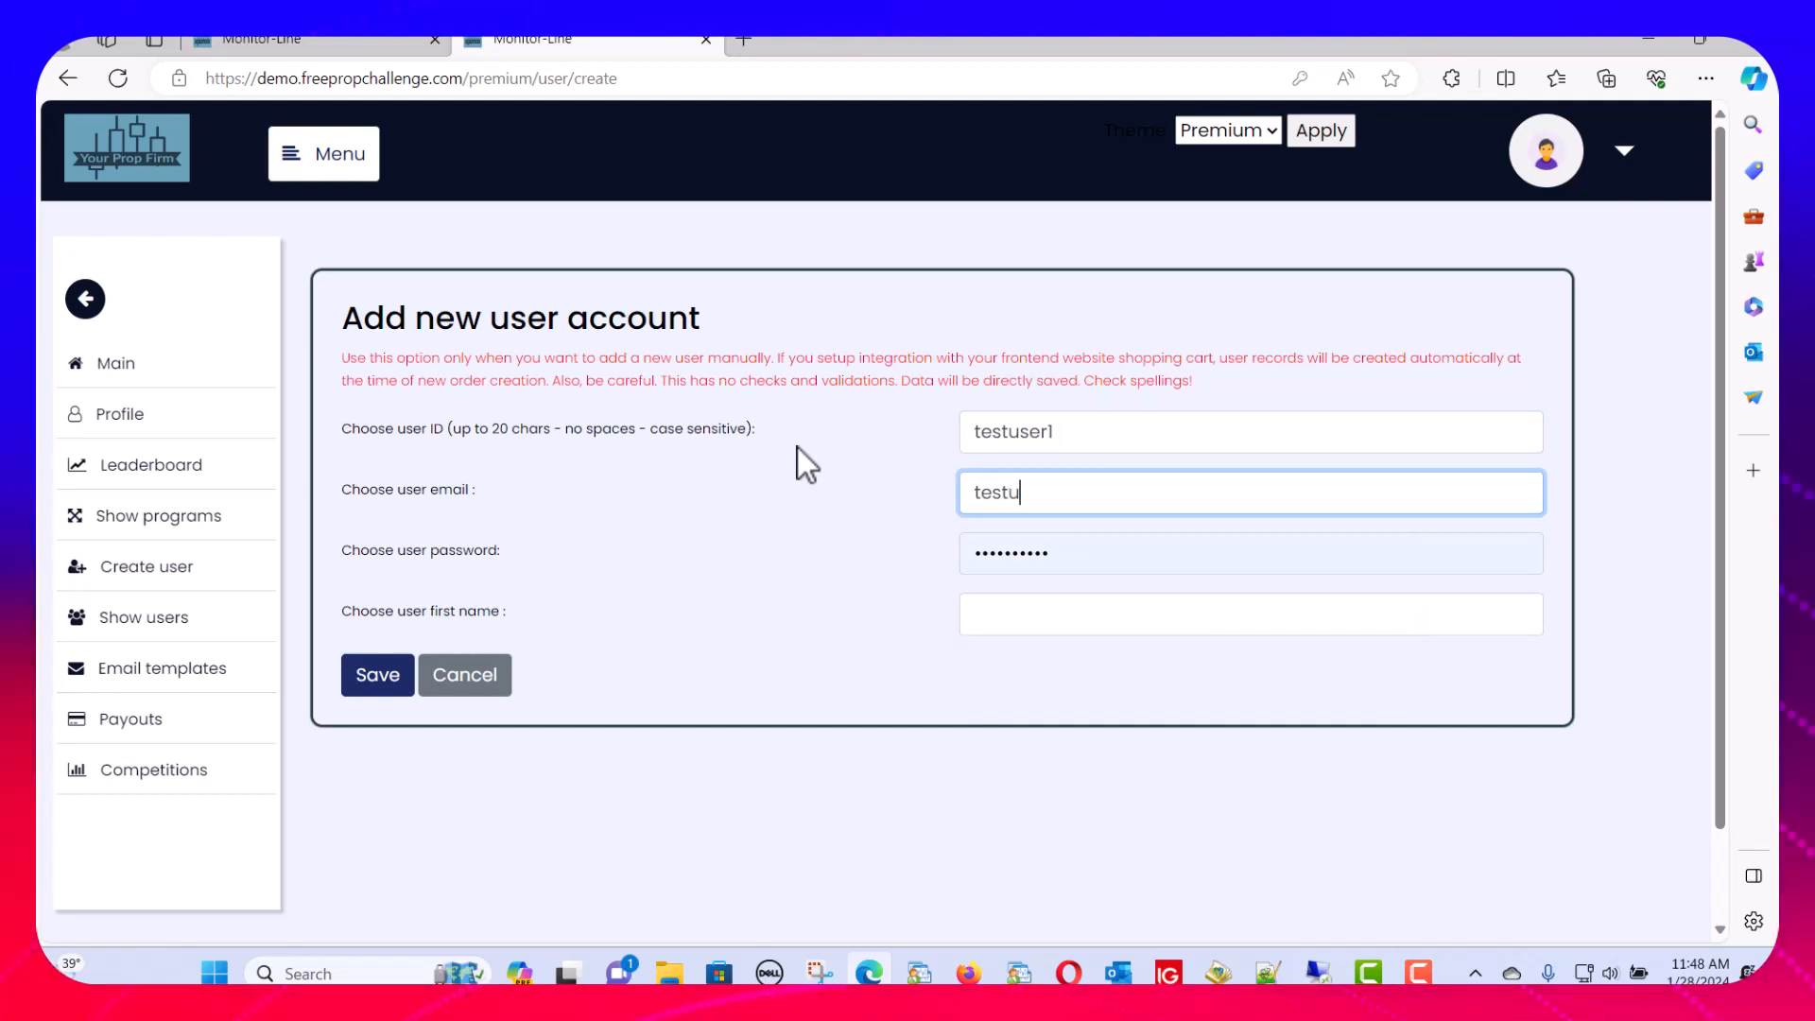
{"action": "type", "text": "ser21"}
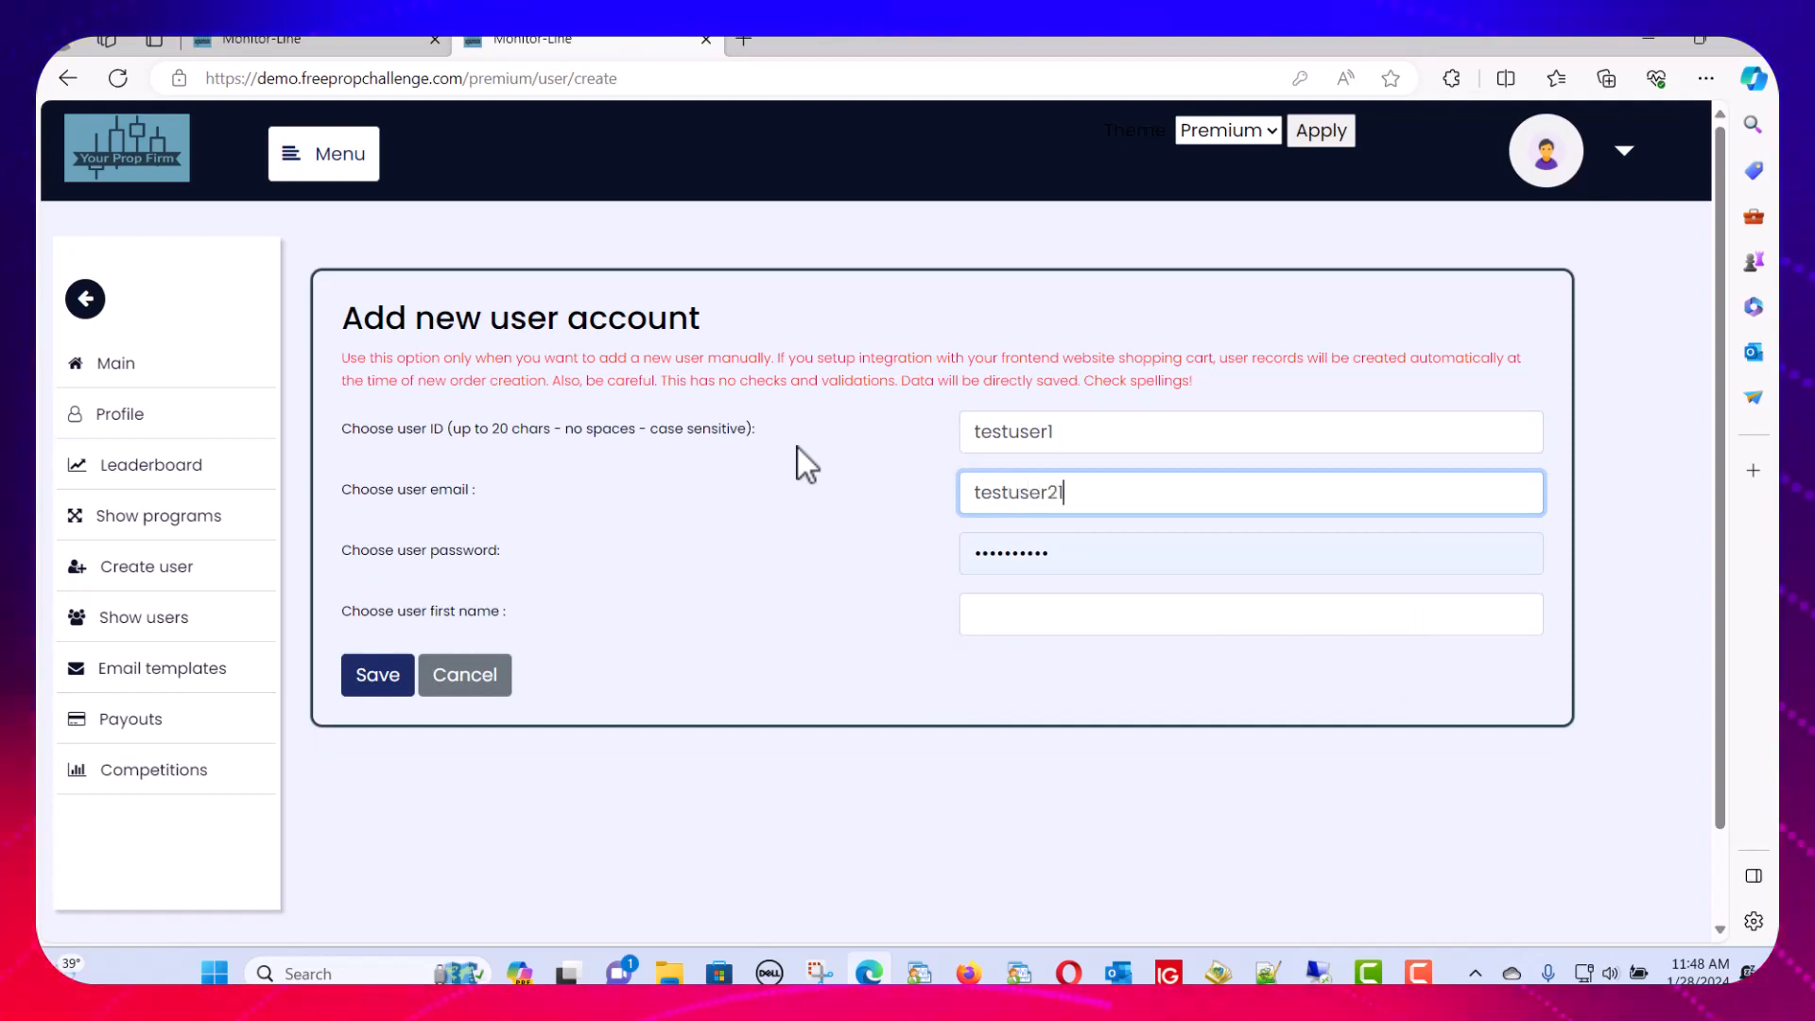
{"action": "key", "text": "BackSpace"}
{"action": "key", "text": "BackSpace"}
{"action": "type", "text": "1@"}
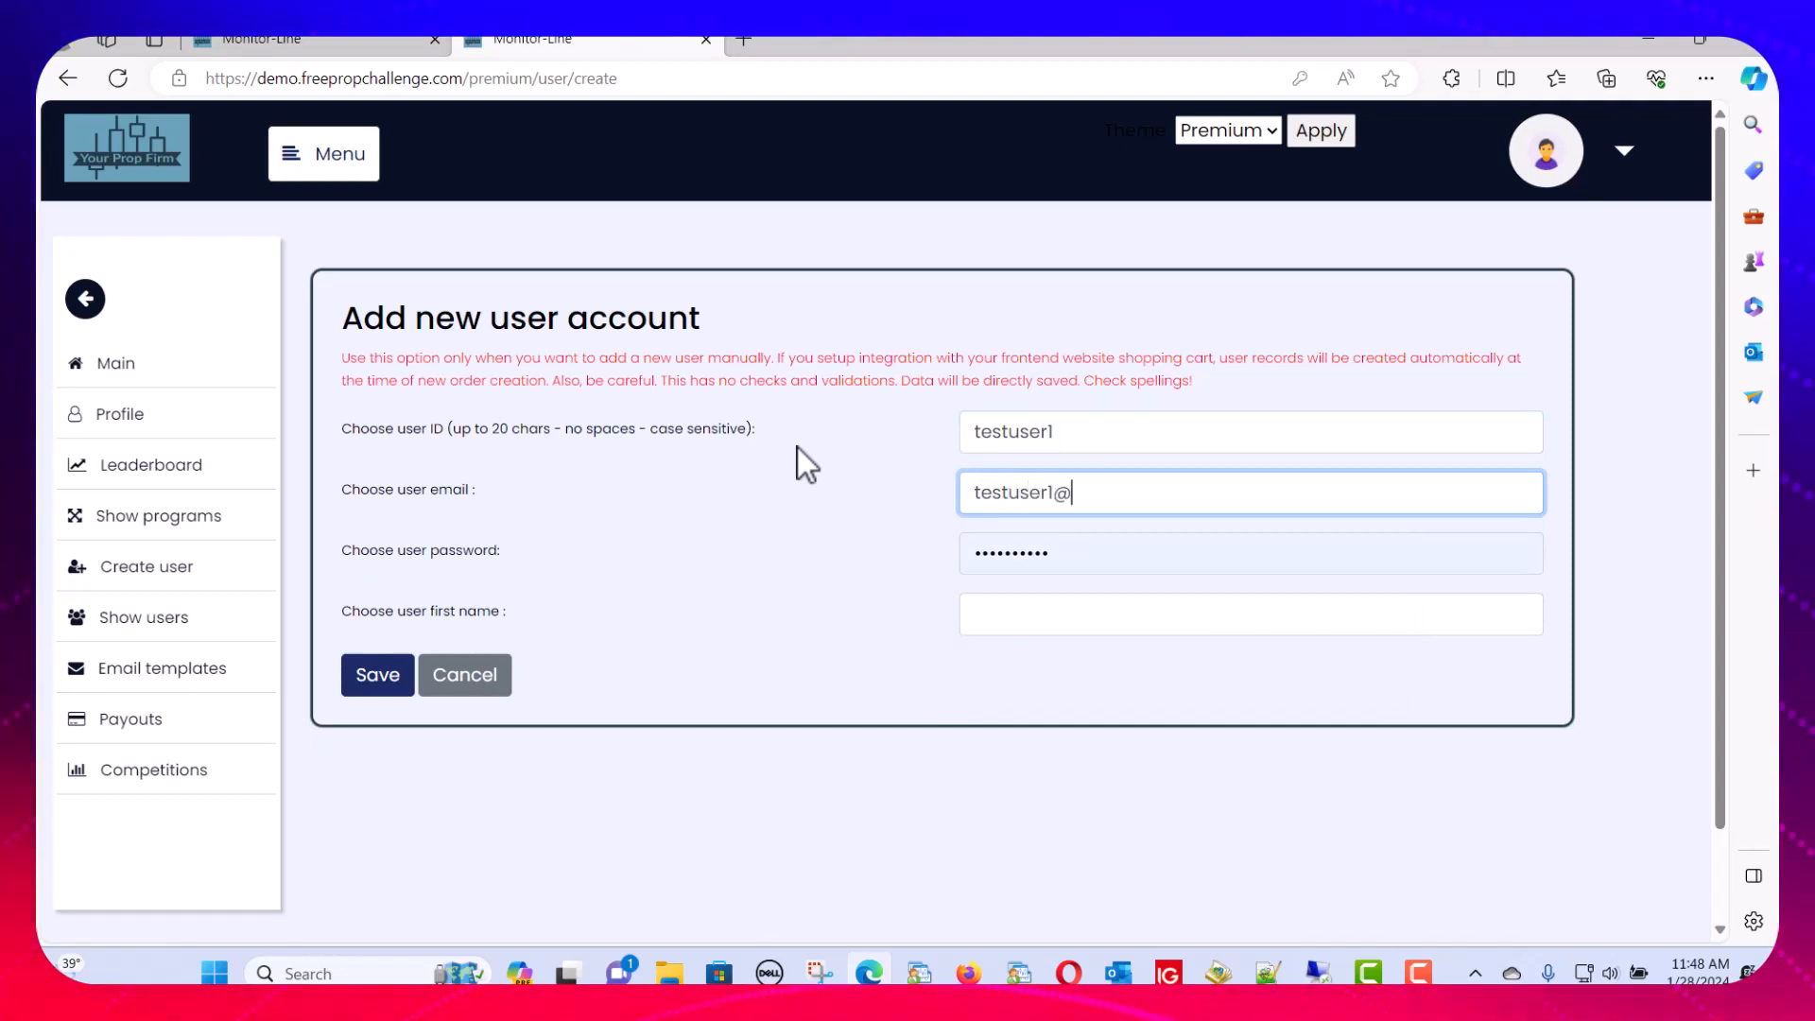
{"action": "type", "text": "testus"}
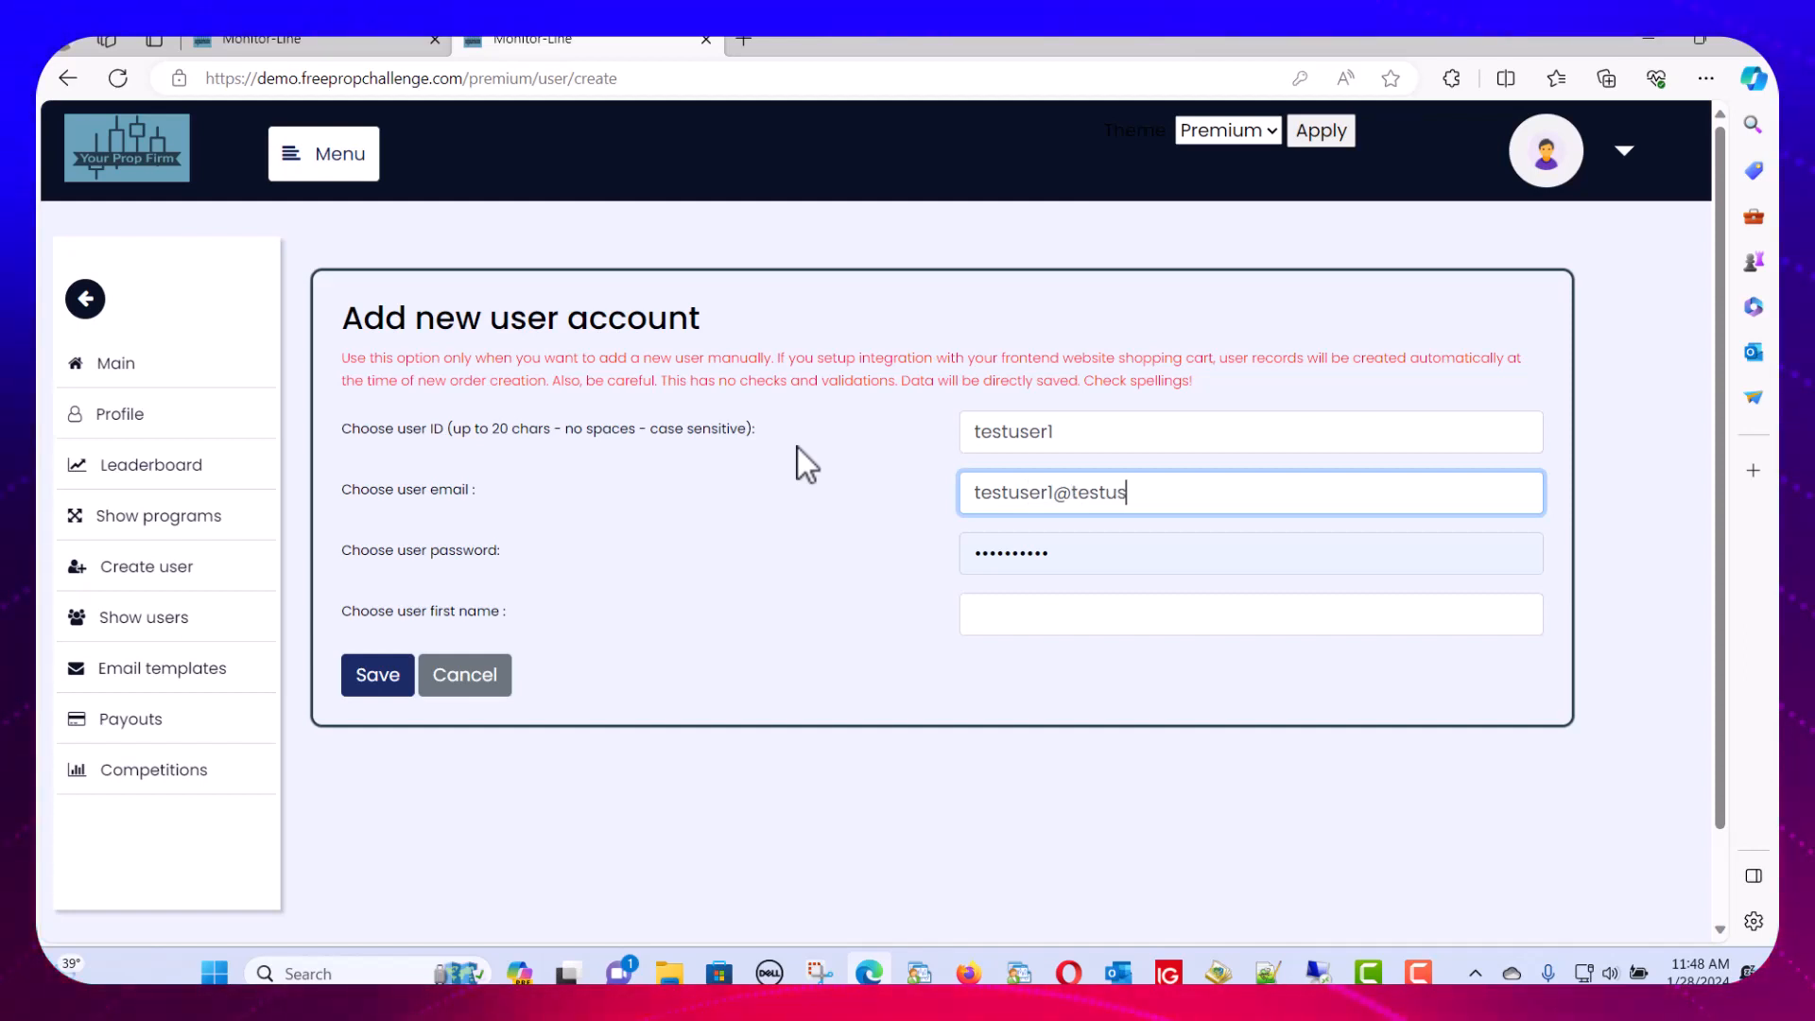
{"action": "type", "text": "er1.com"}
{"action": "key", "text": "Tab"}
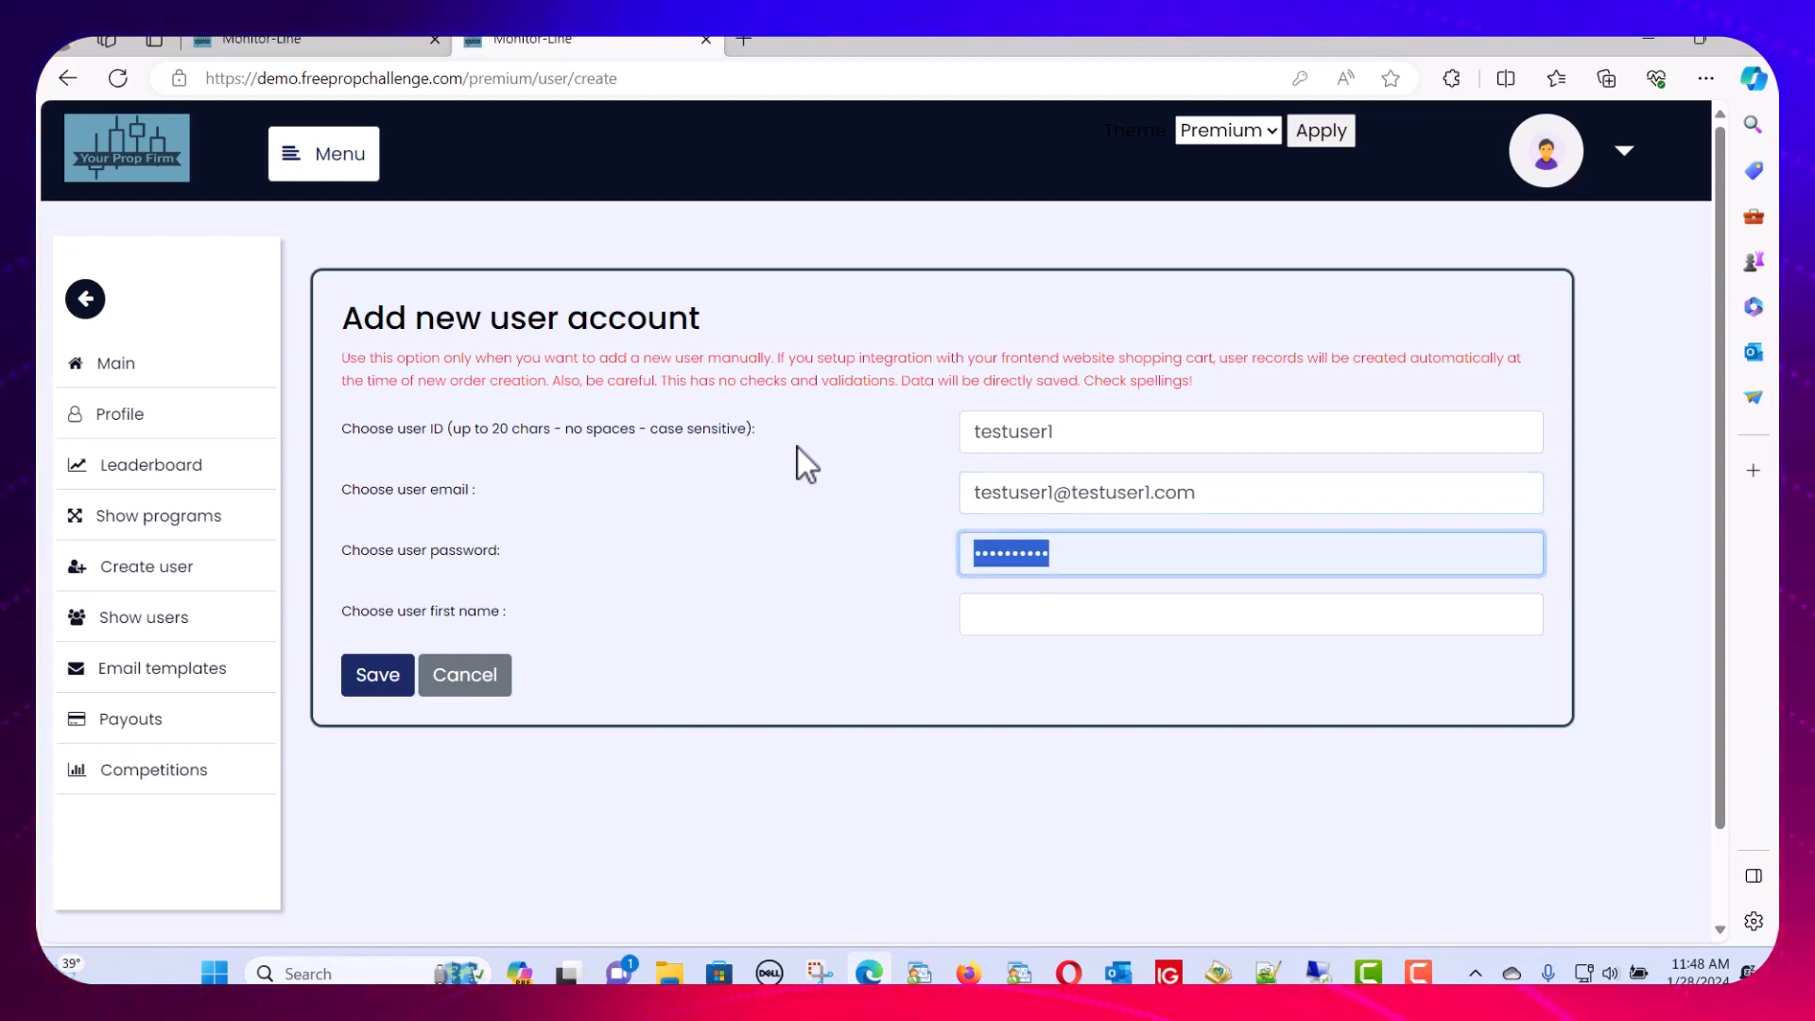
{"action": "type", "text": "••••••••"}
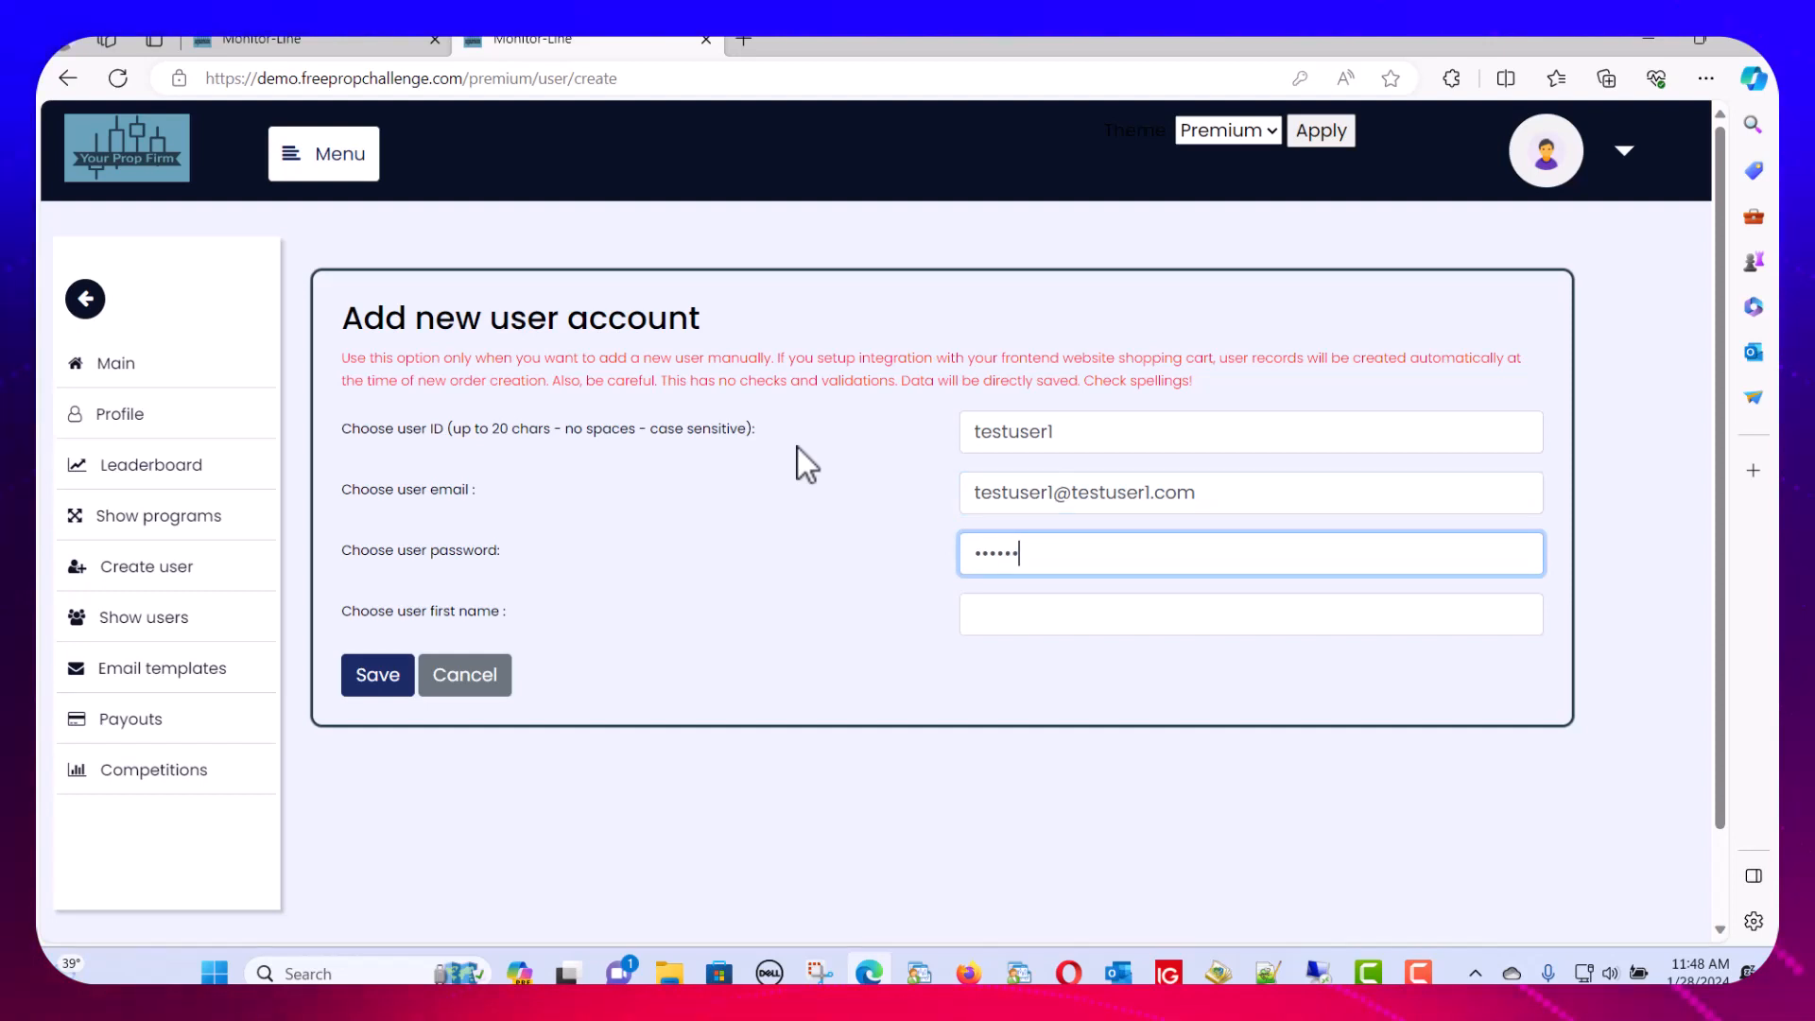
{"action": "type", "text": "1"}
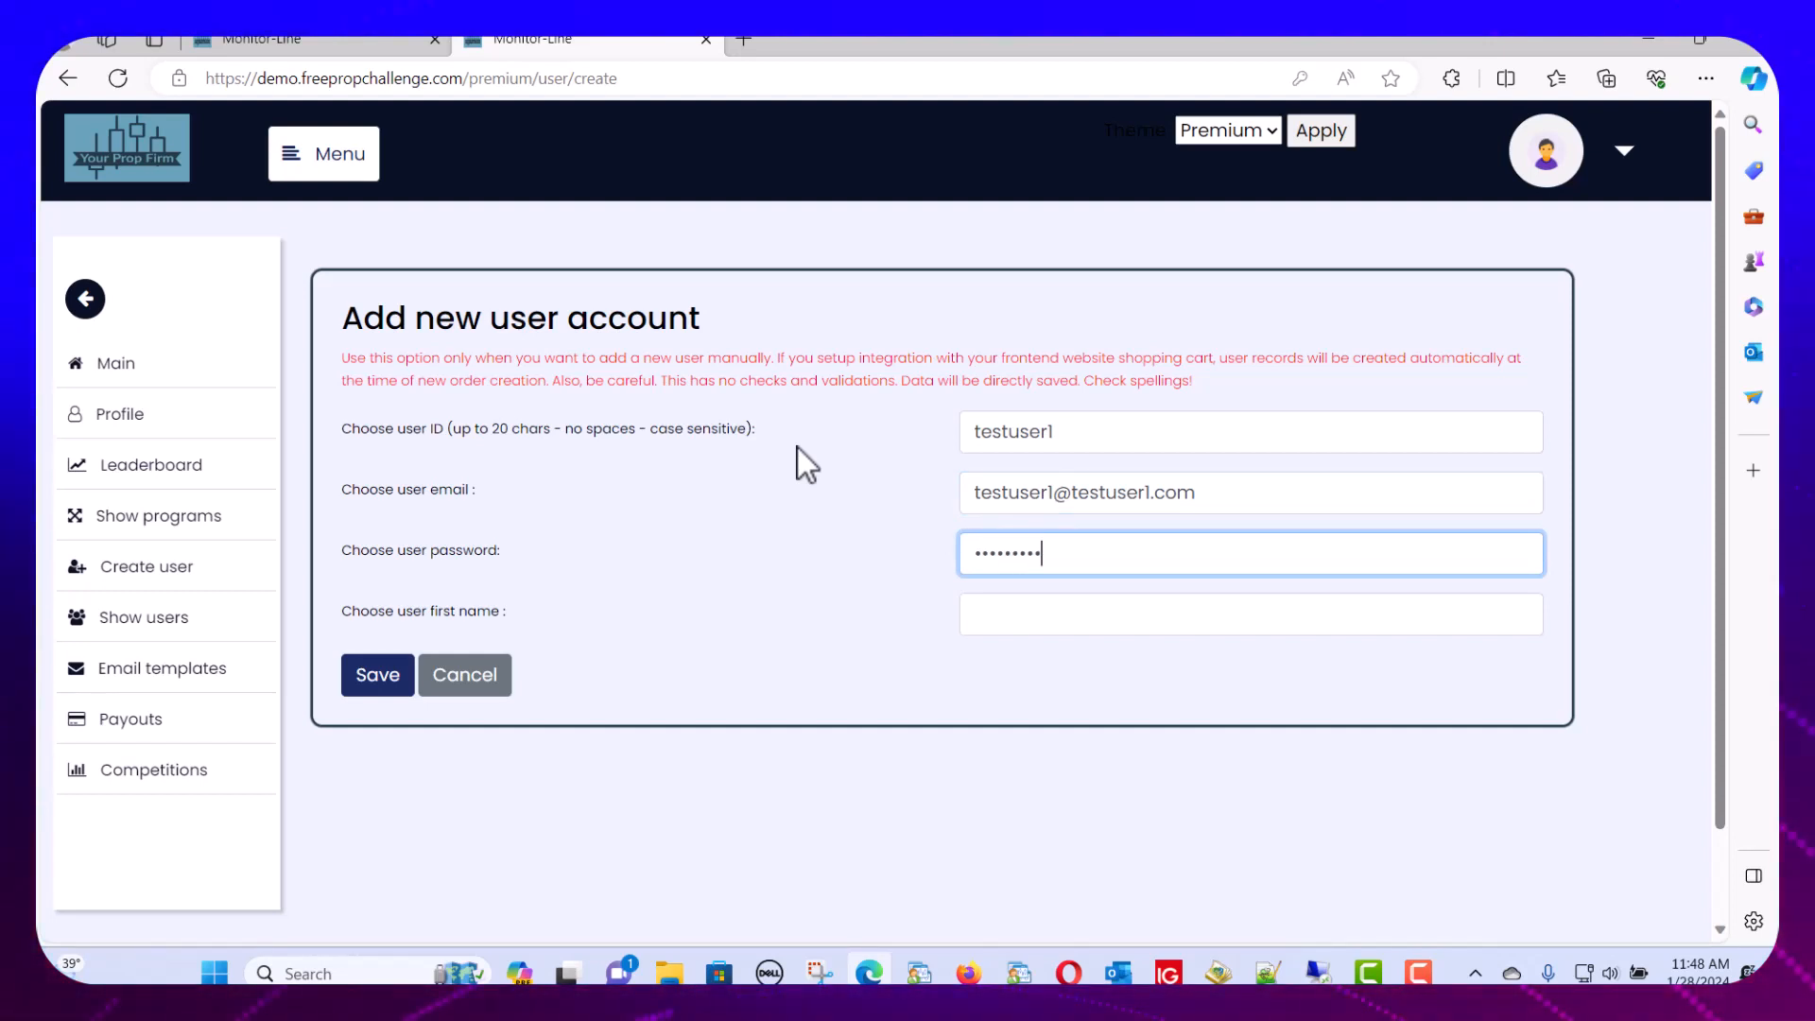
{"action": "key", "text": "Tab"}
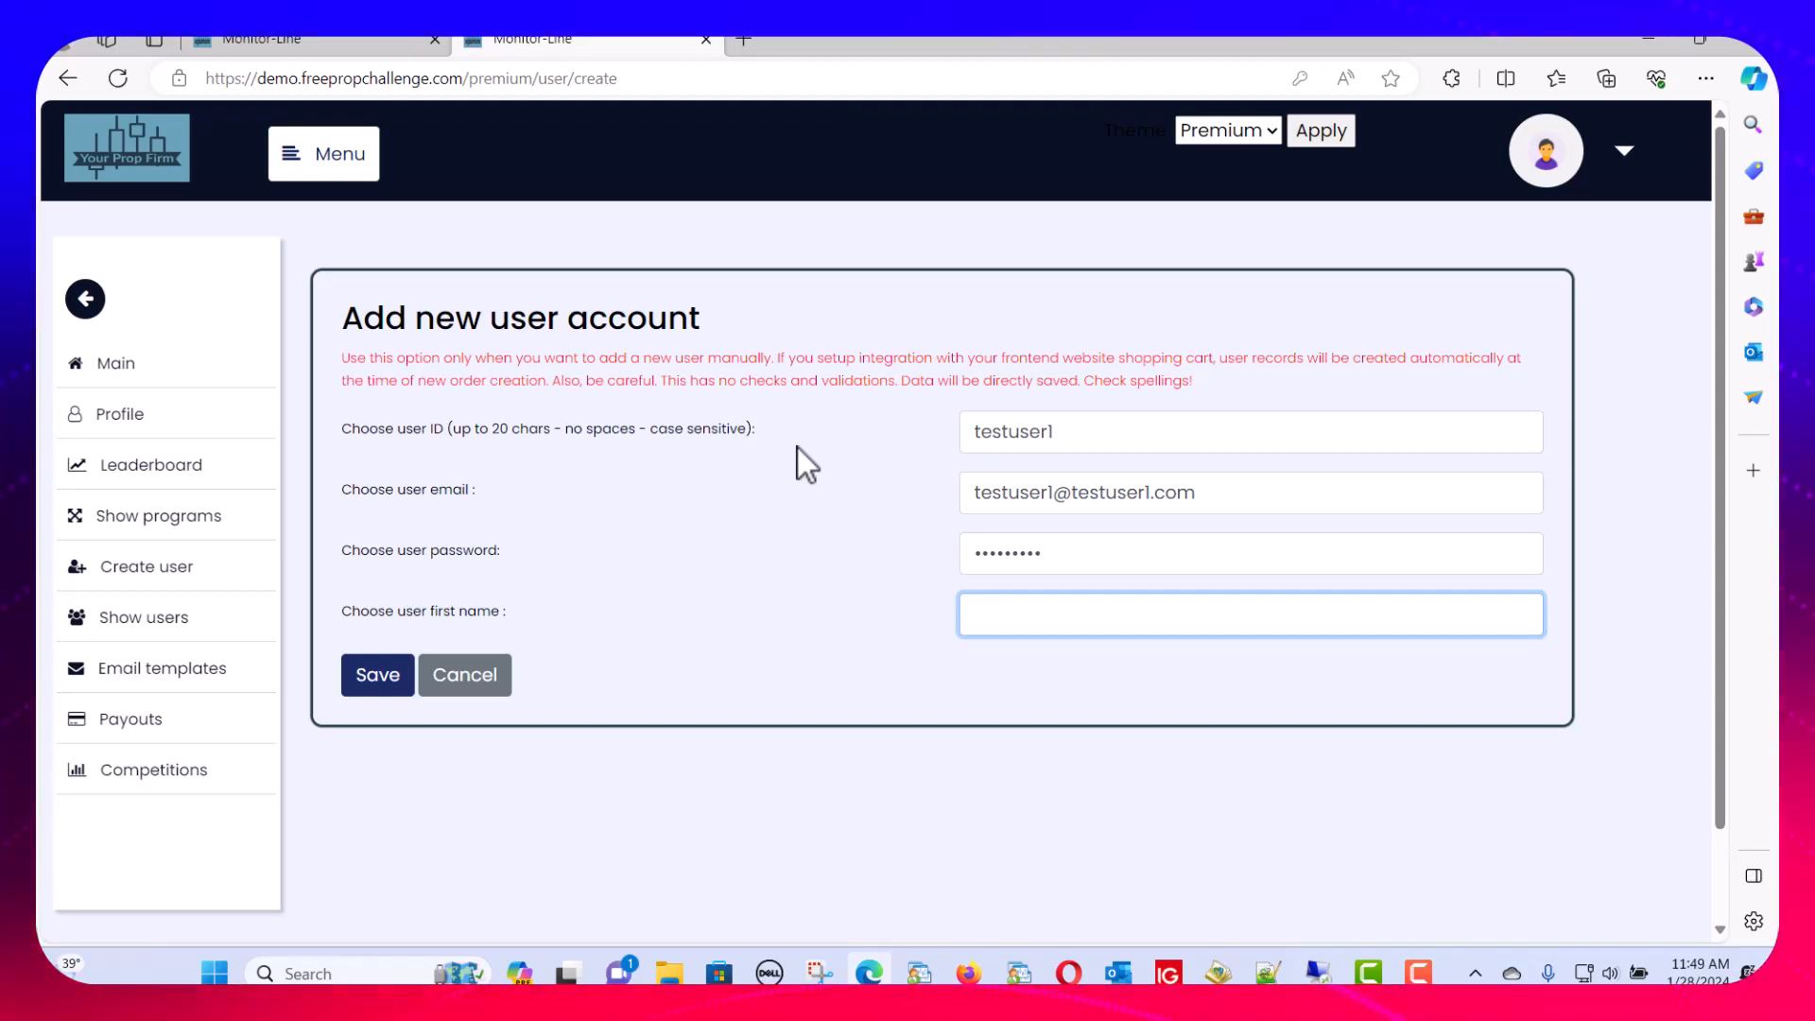
{"action": "type", "text": "te"}
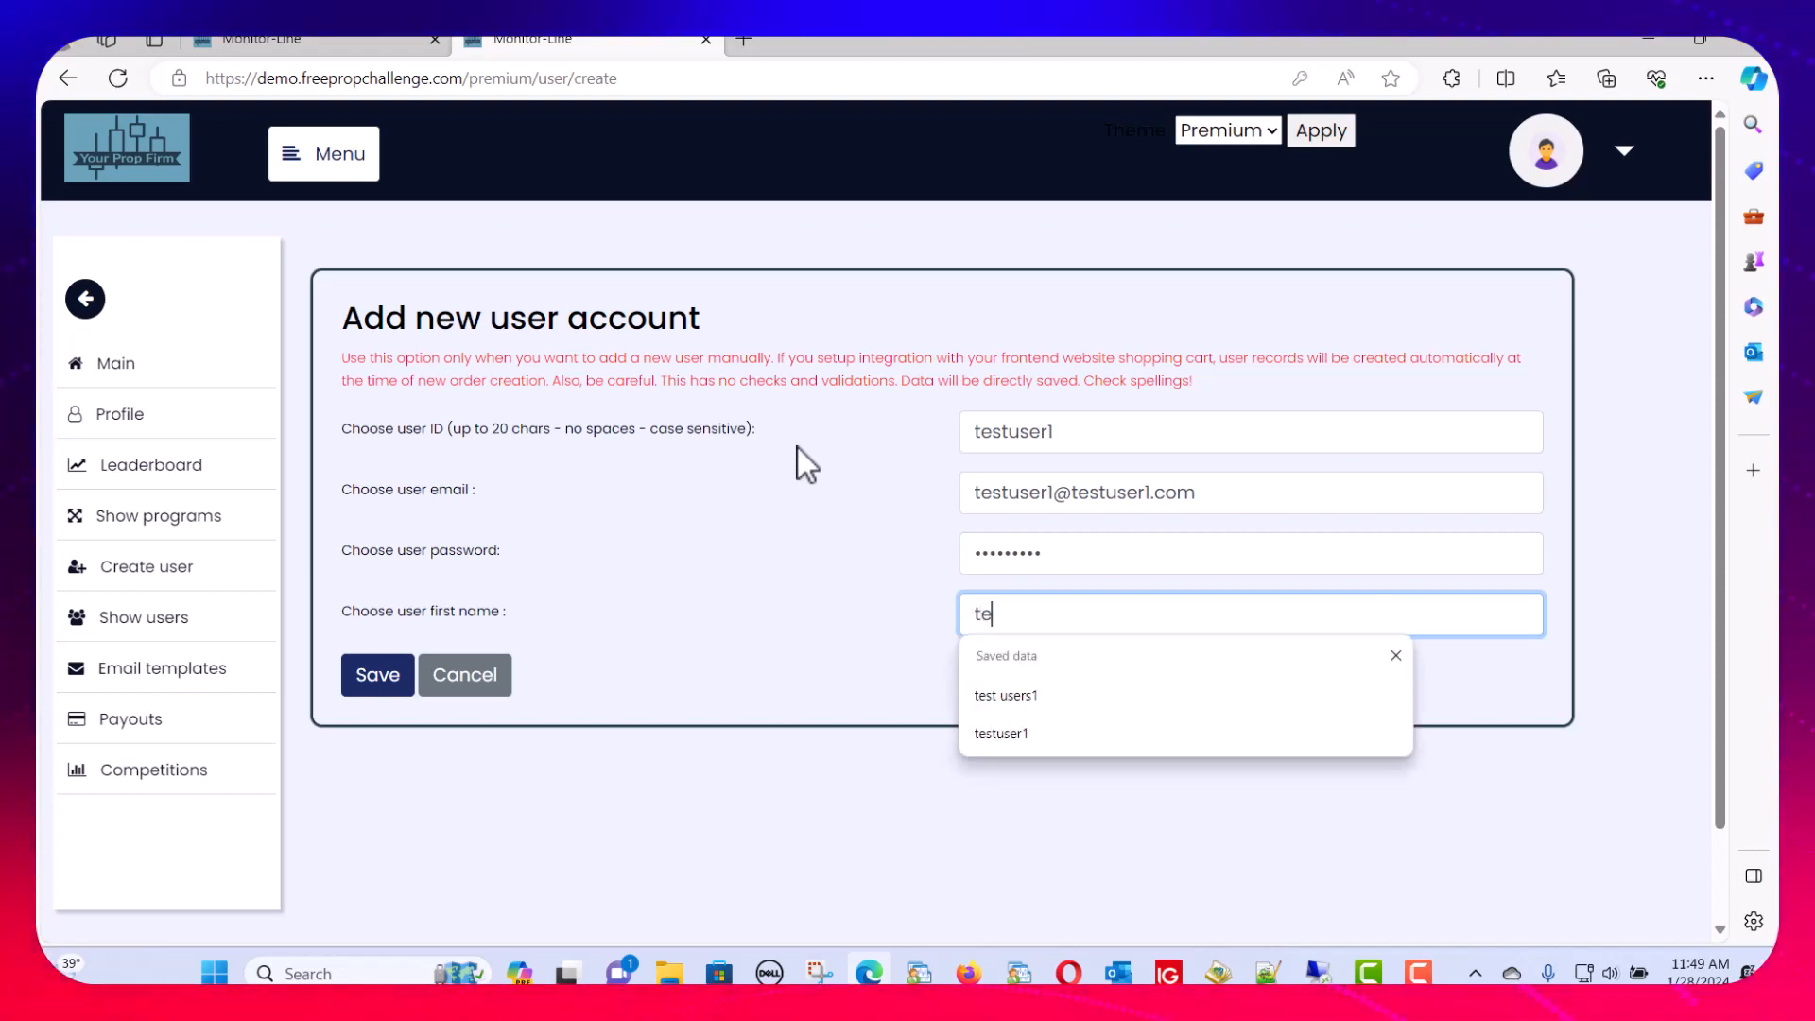
{"action": "type", "text": "stfirstname"}
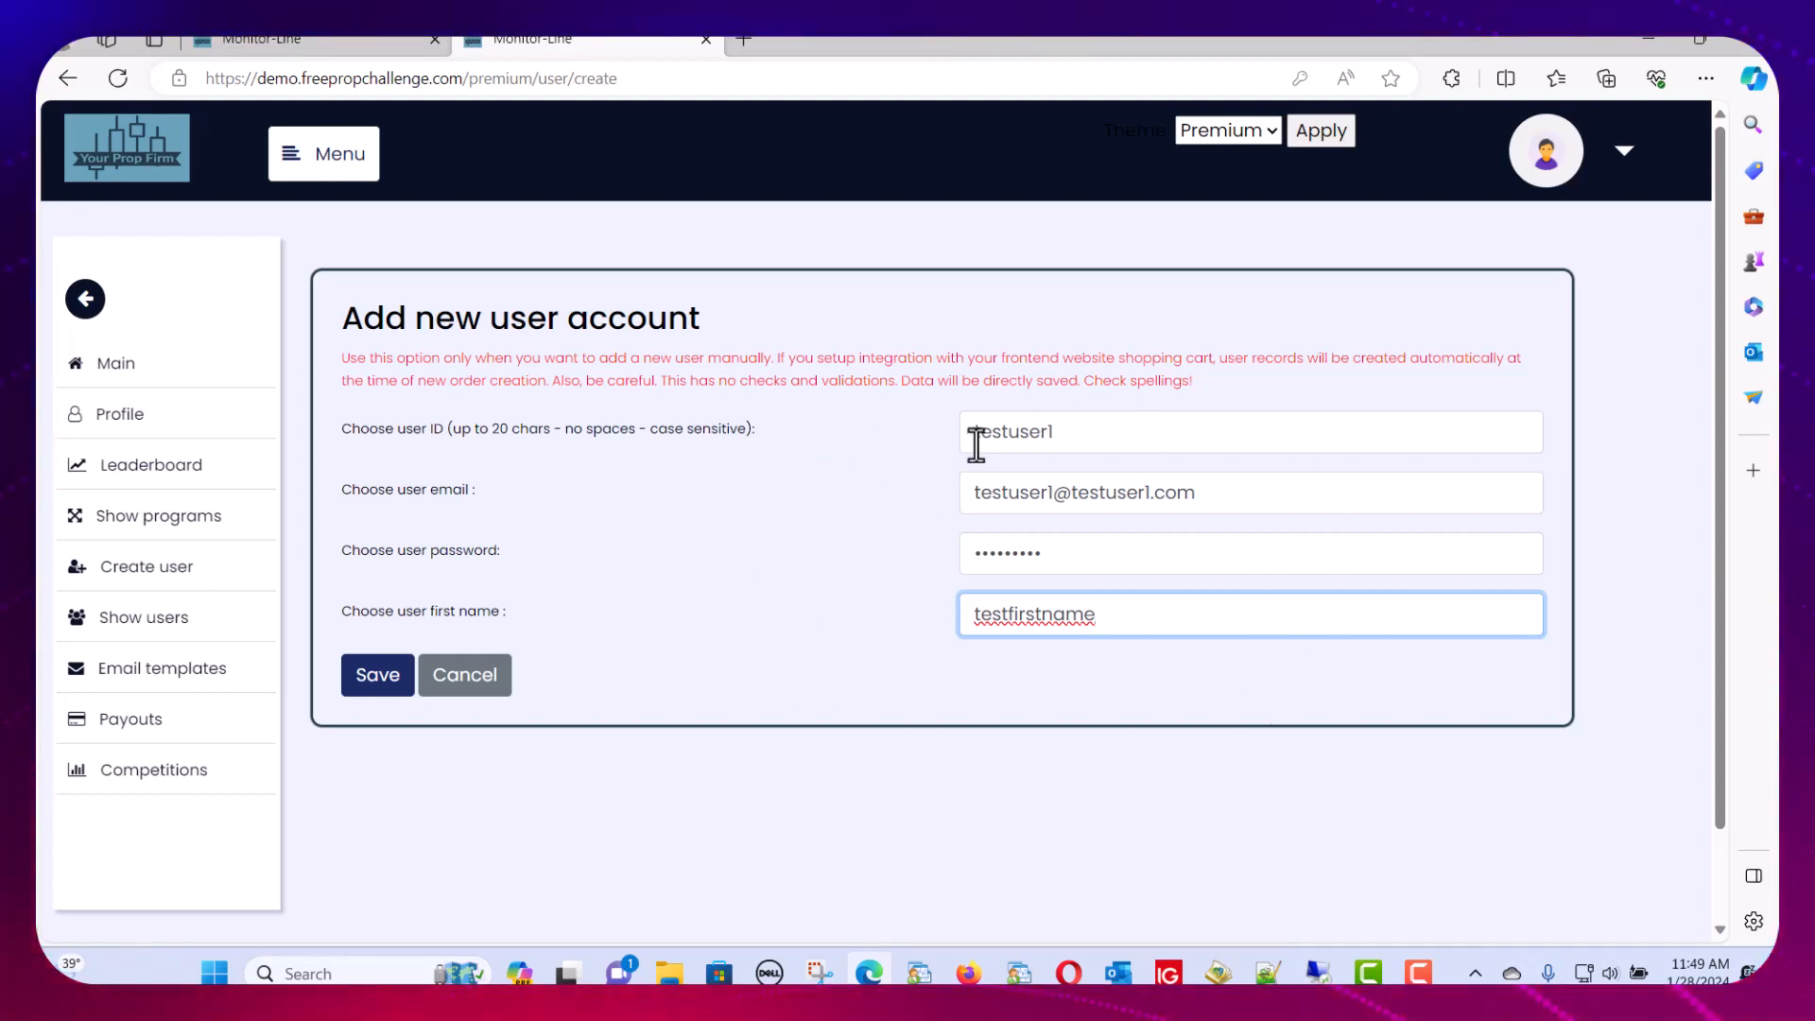
{"action": "left_click", "coordinate": [973, 493]}
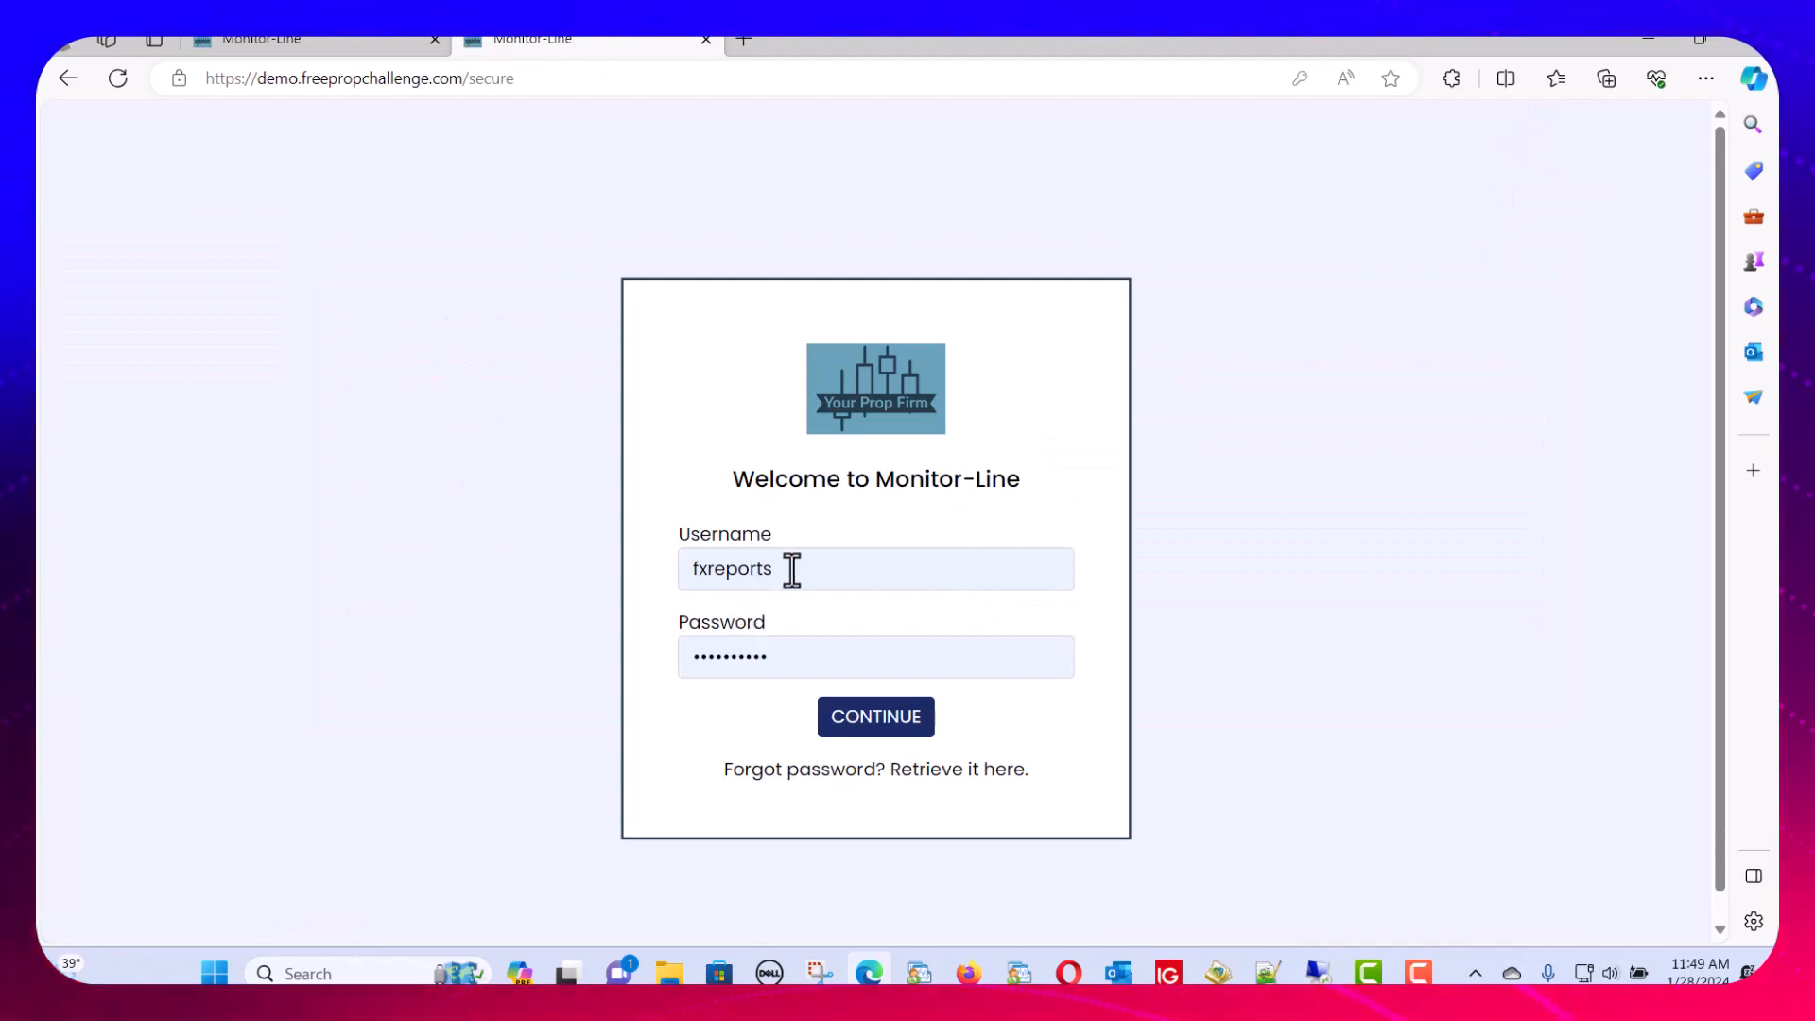
Sign in with the saved member account from autofill and view its Profile page
{"action": "left_click", "coordinate": [788, 569]}
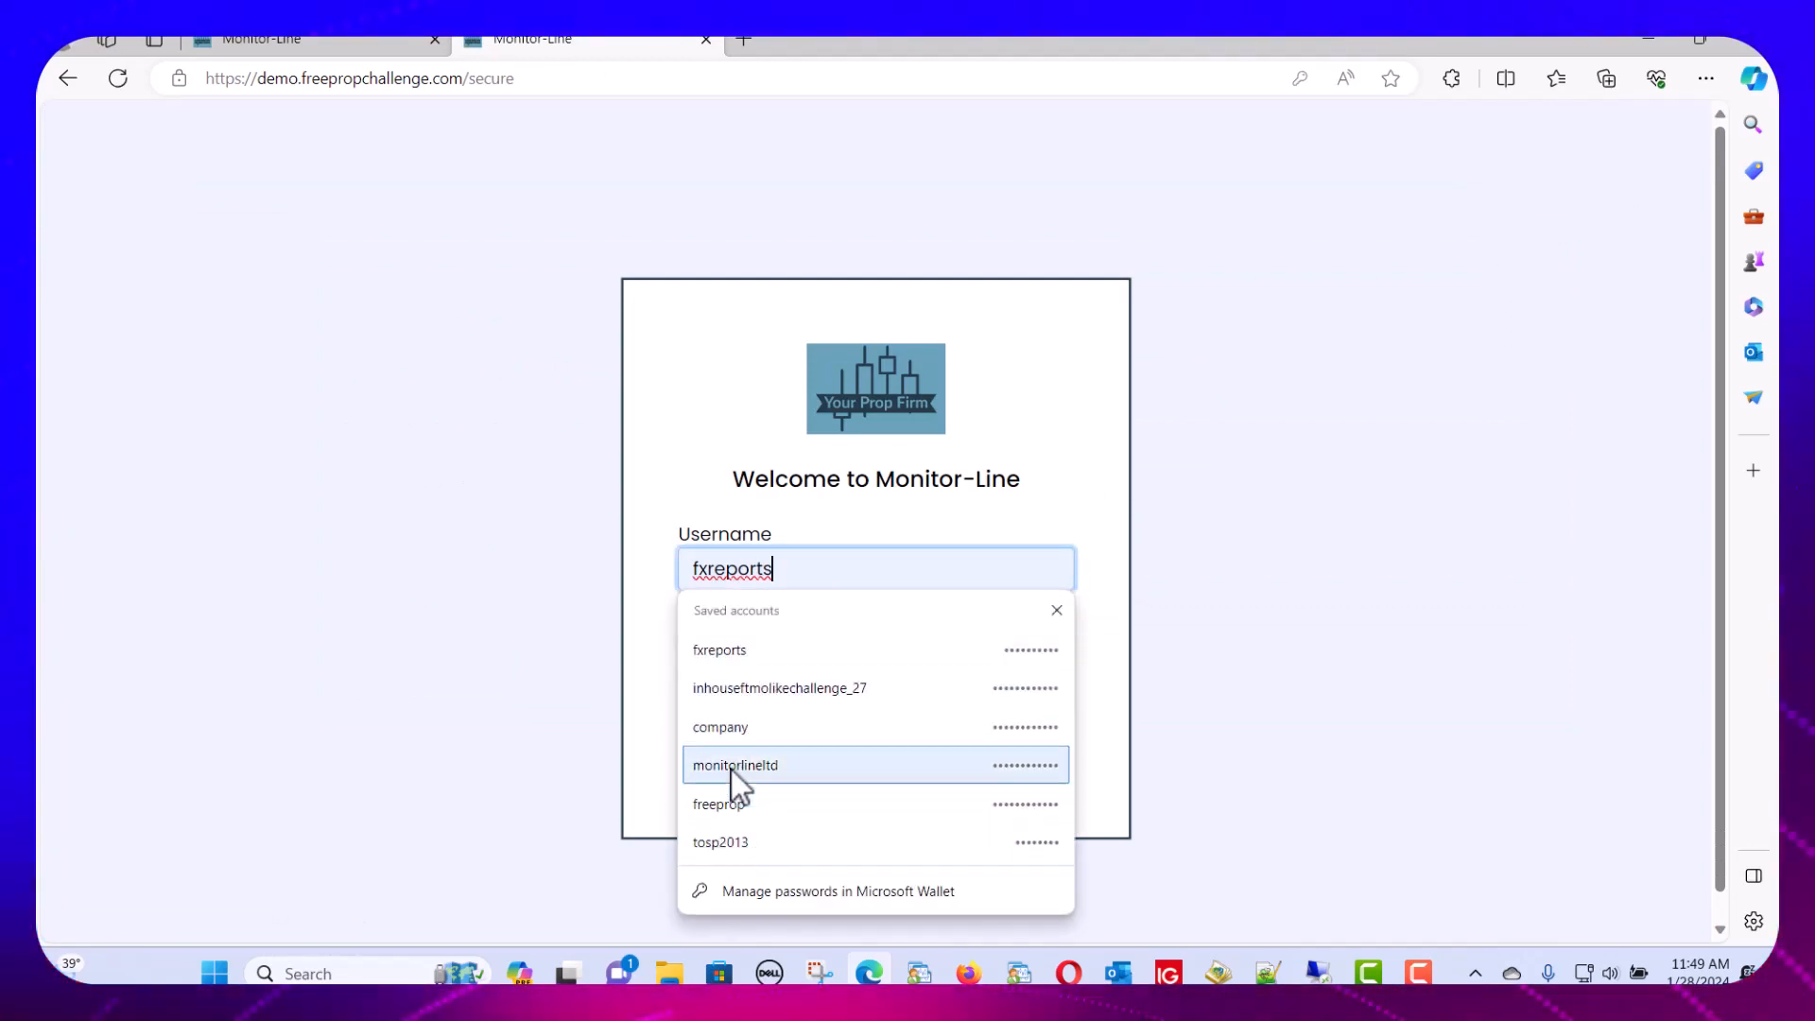
{"action": "left_click", "coordinate": [736, 695]}
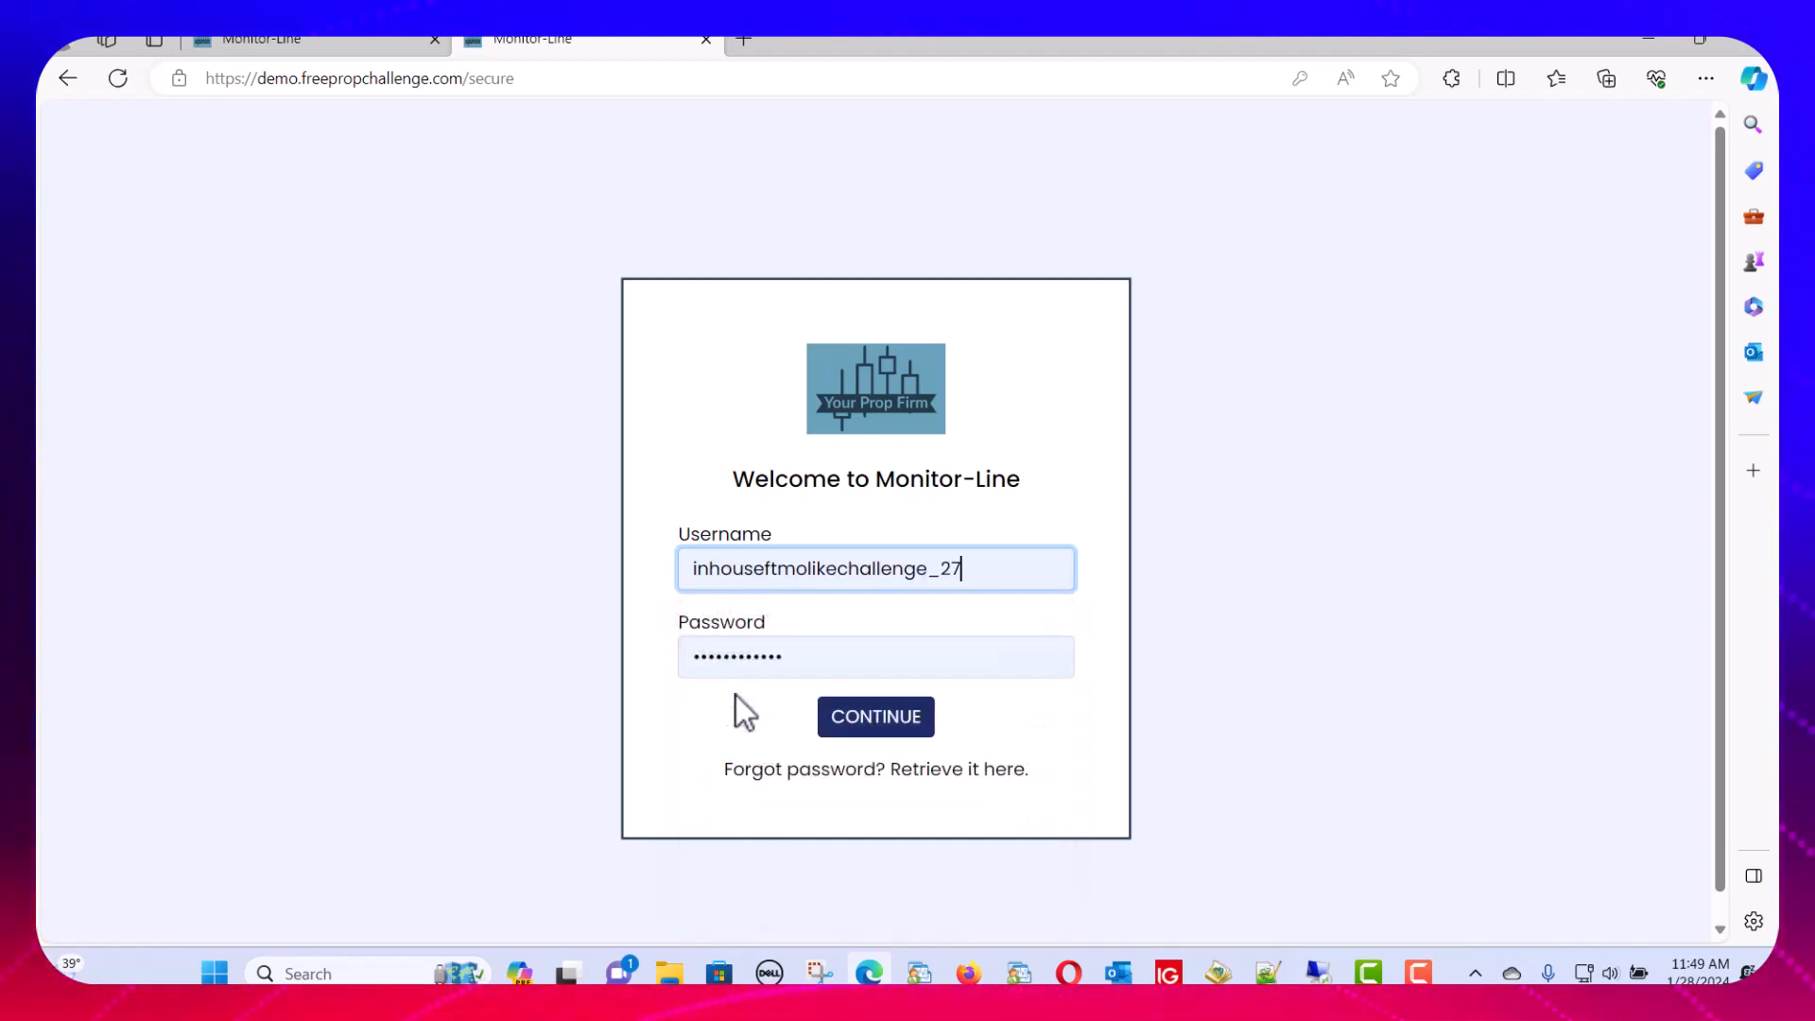
{"action": "left_click", "coordinate": [846, 723]}
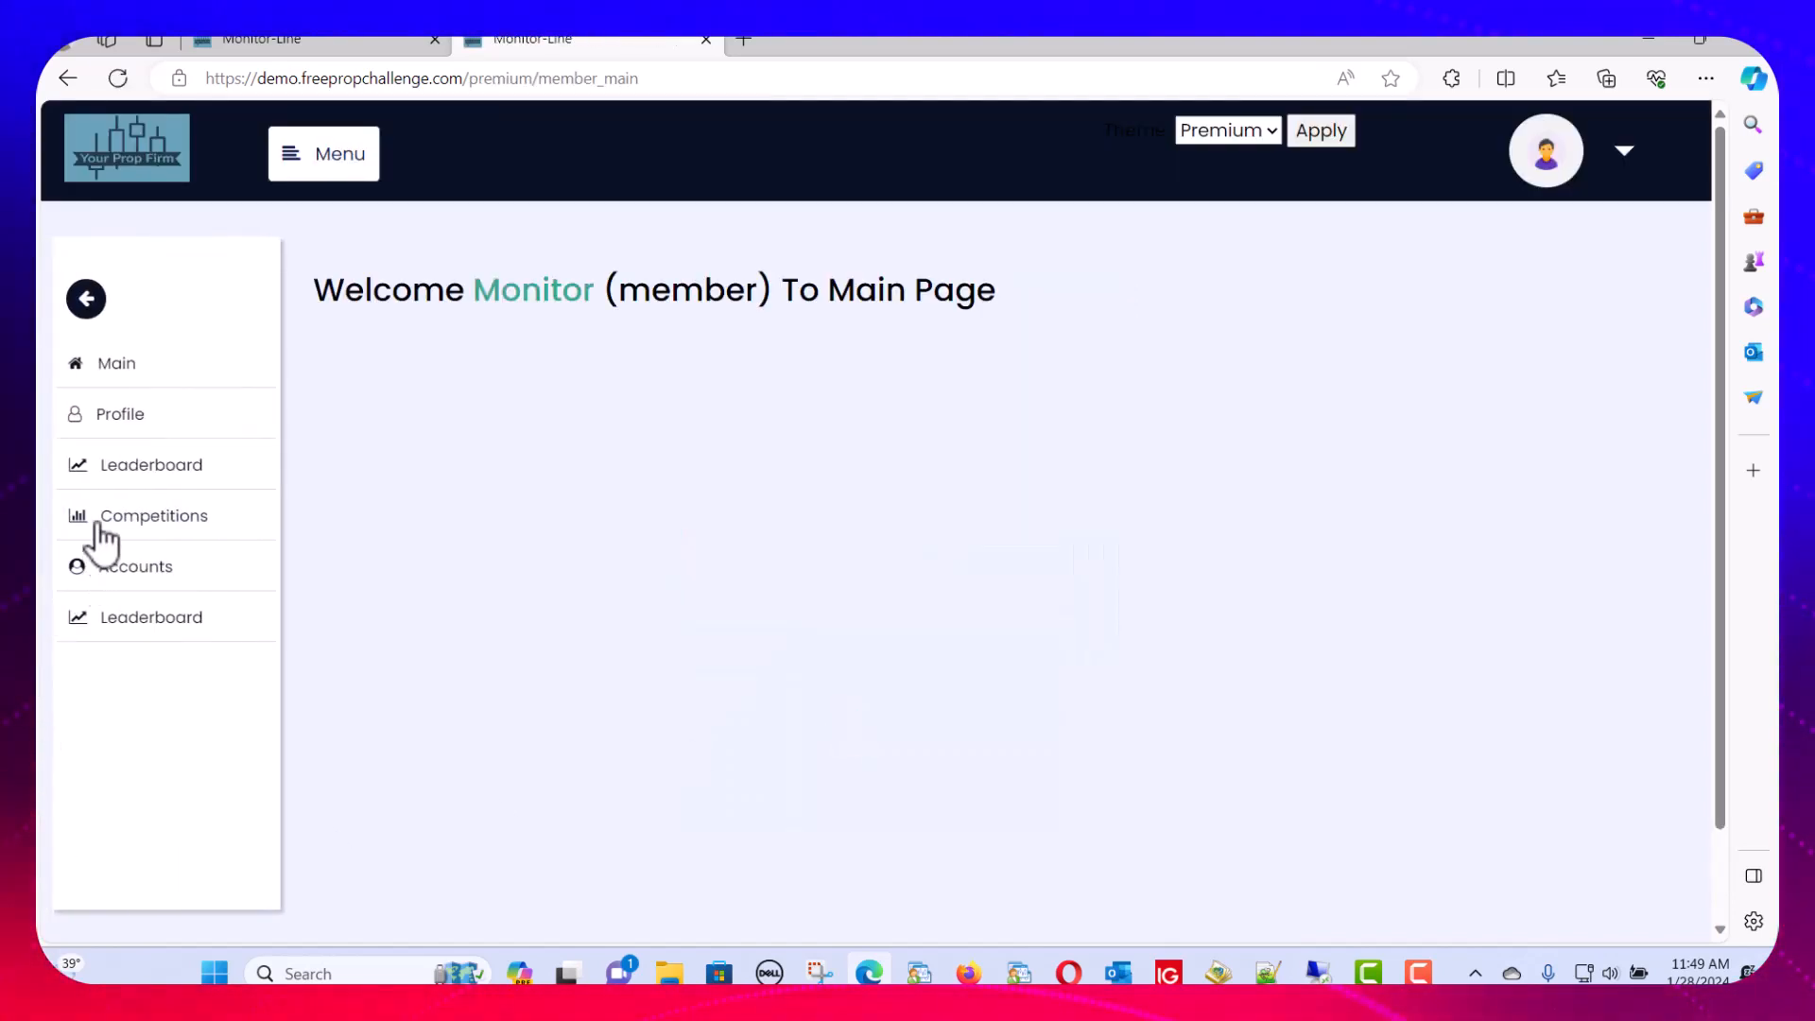
{"action": "left_click", "coordinate": [118, 418]}
{"action": "scroll", "coordinate": [808, 541], "scroll_direction": "down", "scroll_amount": 3}
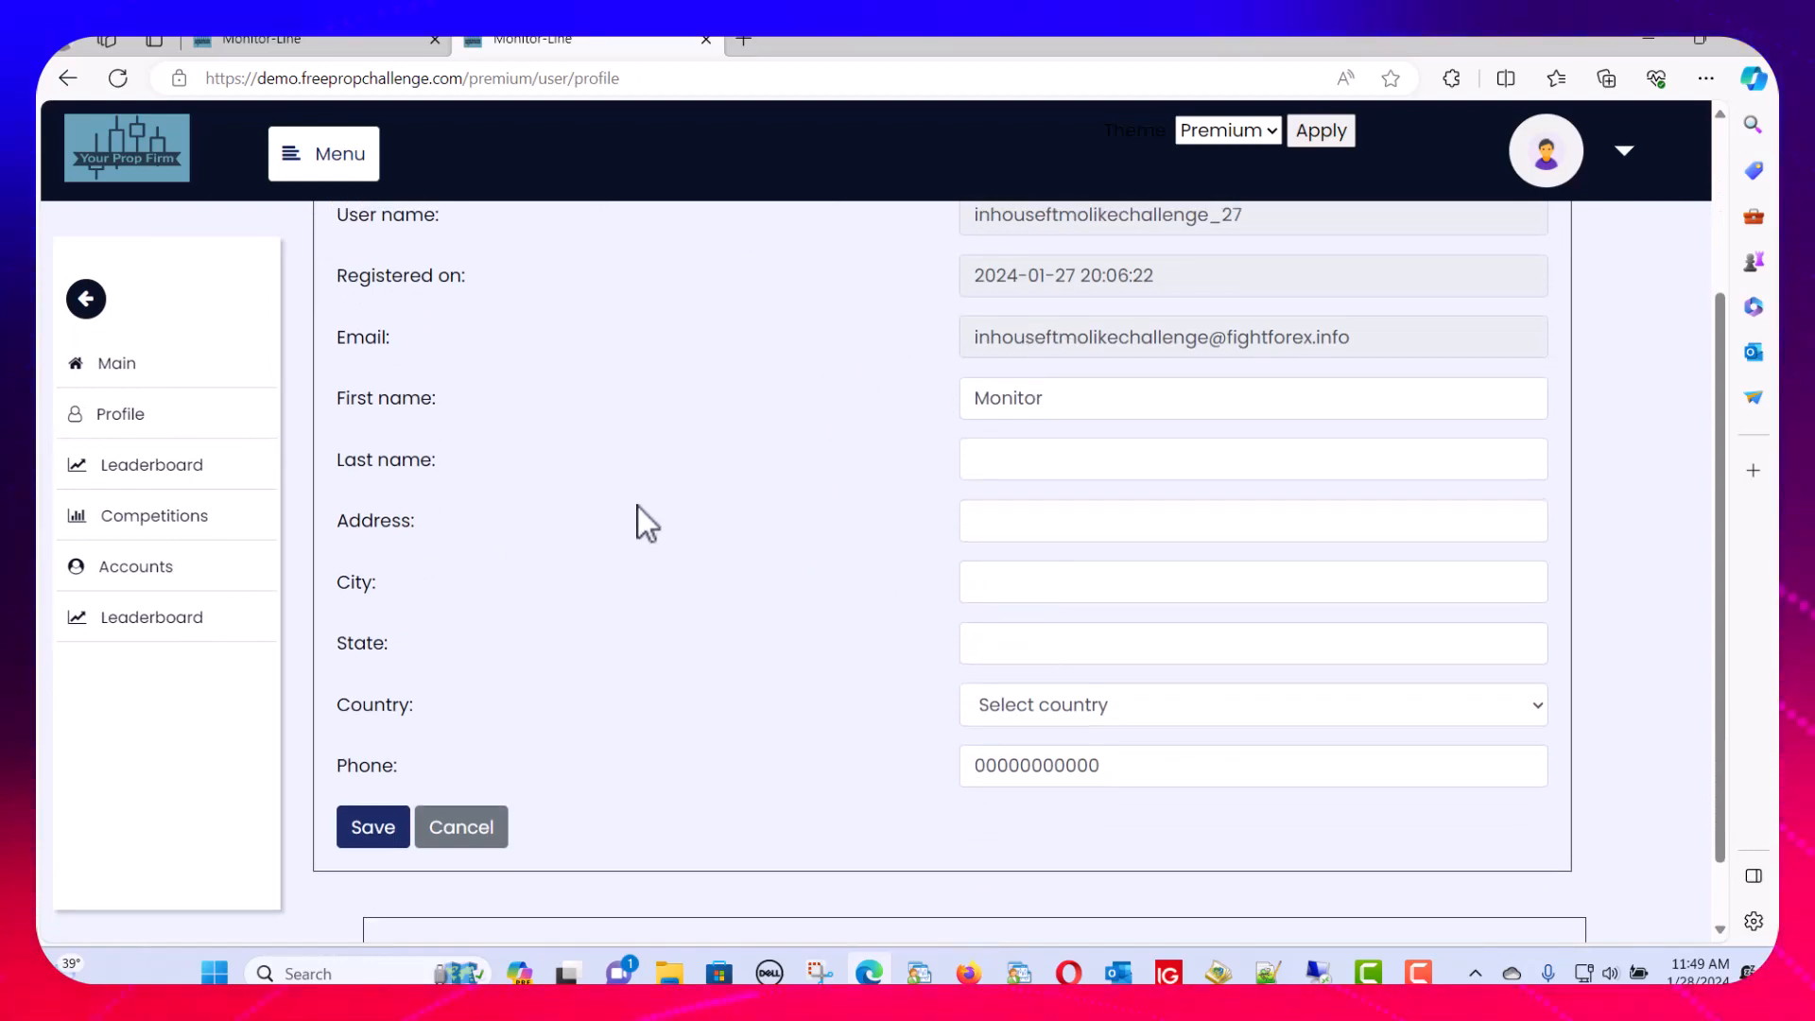
{"action": "scroll", "coordinate": [638, 507], "scroll_direction": "up", "scroll_amount": 1}
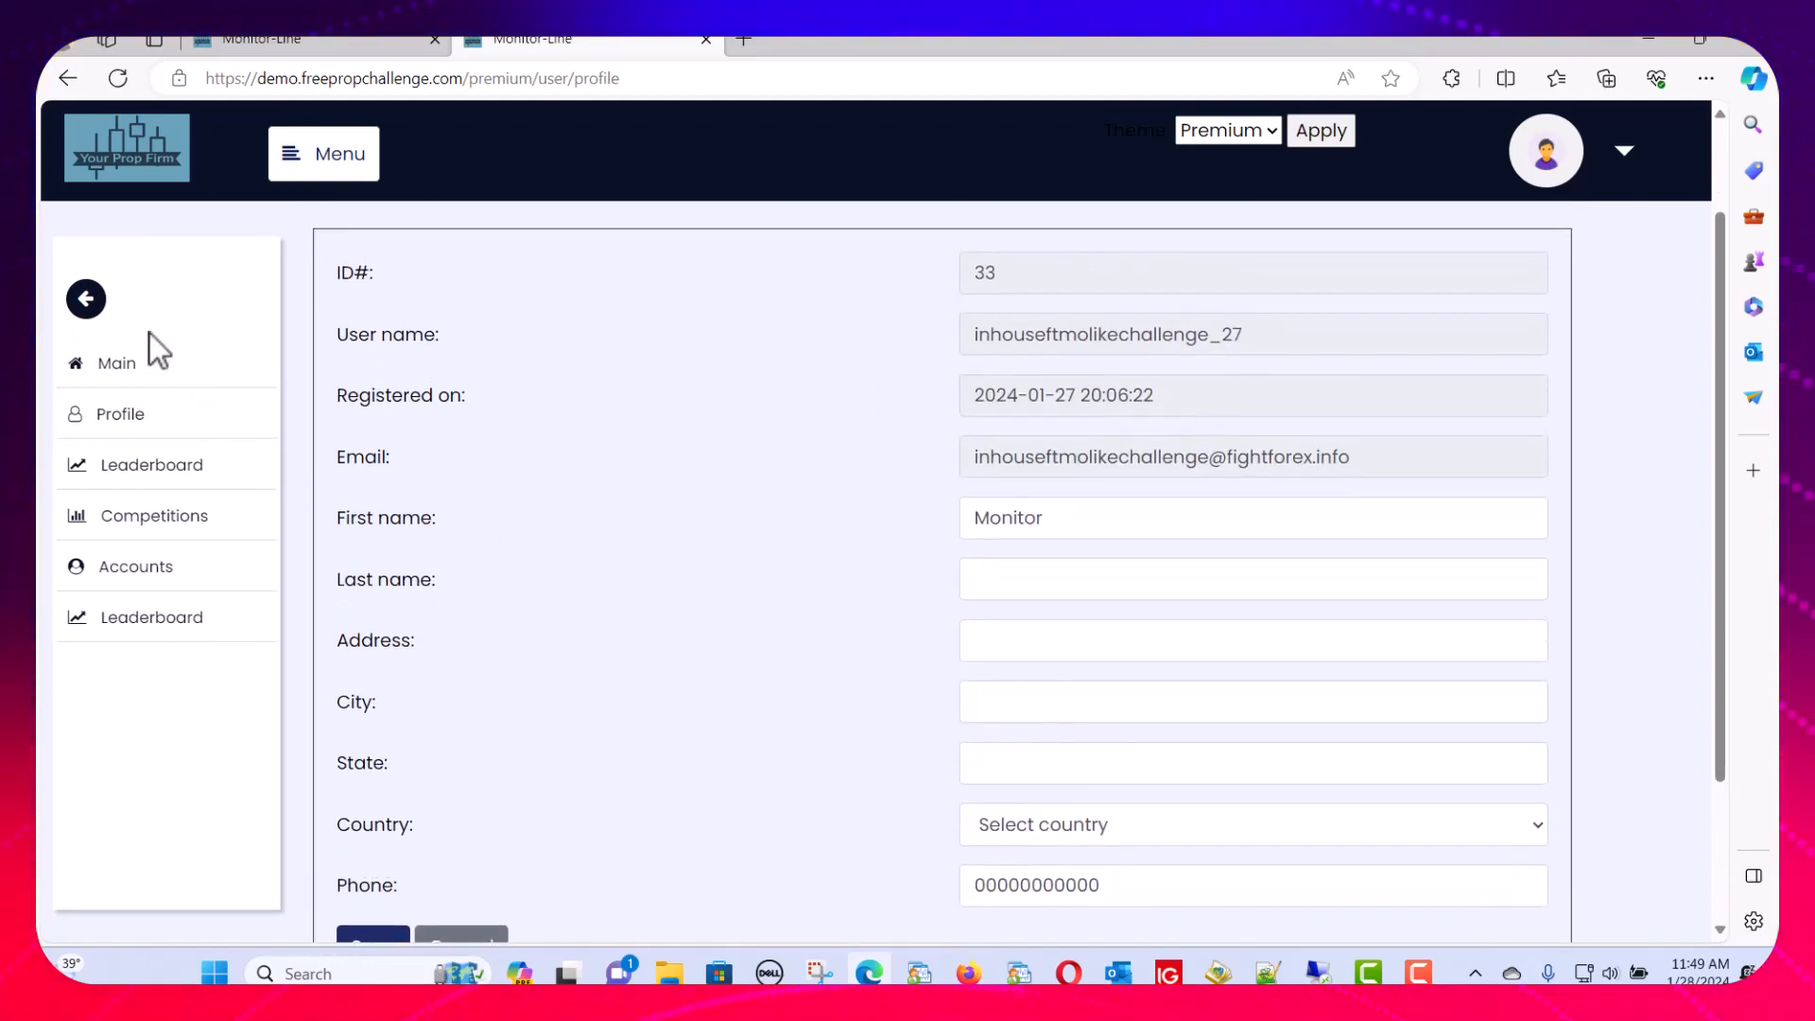
Log out of the member account and sign back in with the saved admin account
{"action": "left_click", "coordinate": [1627, 166]}
{"action": "left_click", "coordinate": [1494, 218]}
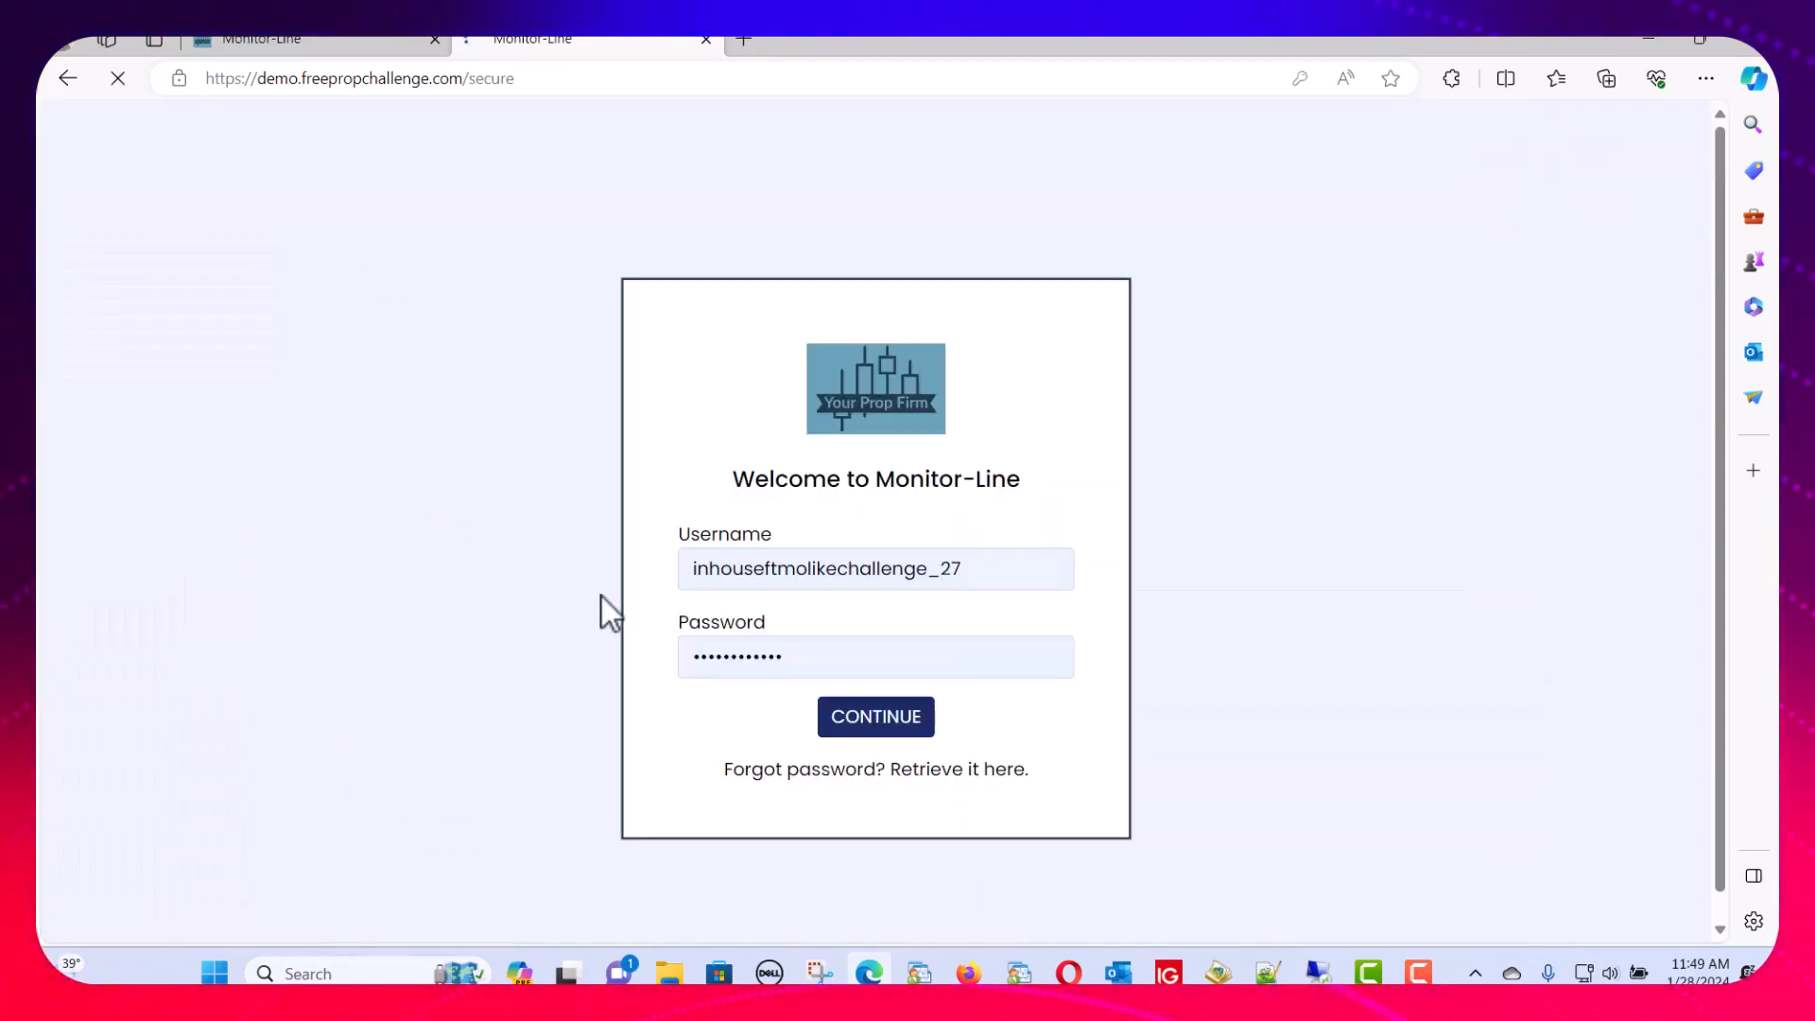
{"action": "left_click", "coordinate": [969, 570]}
{"action": "left_click", "coordinate": [840, 682]}
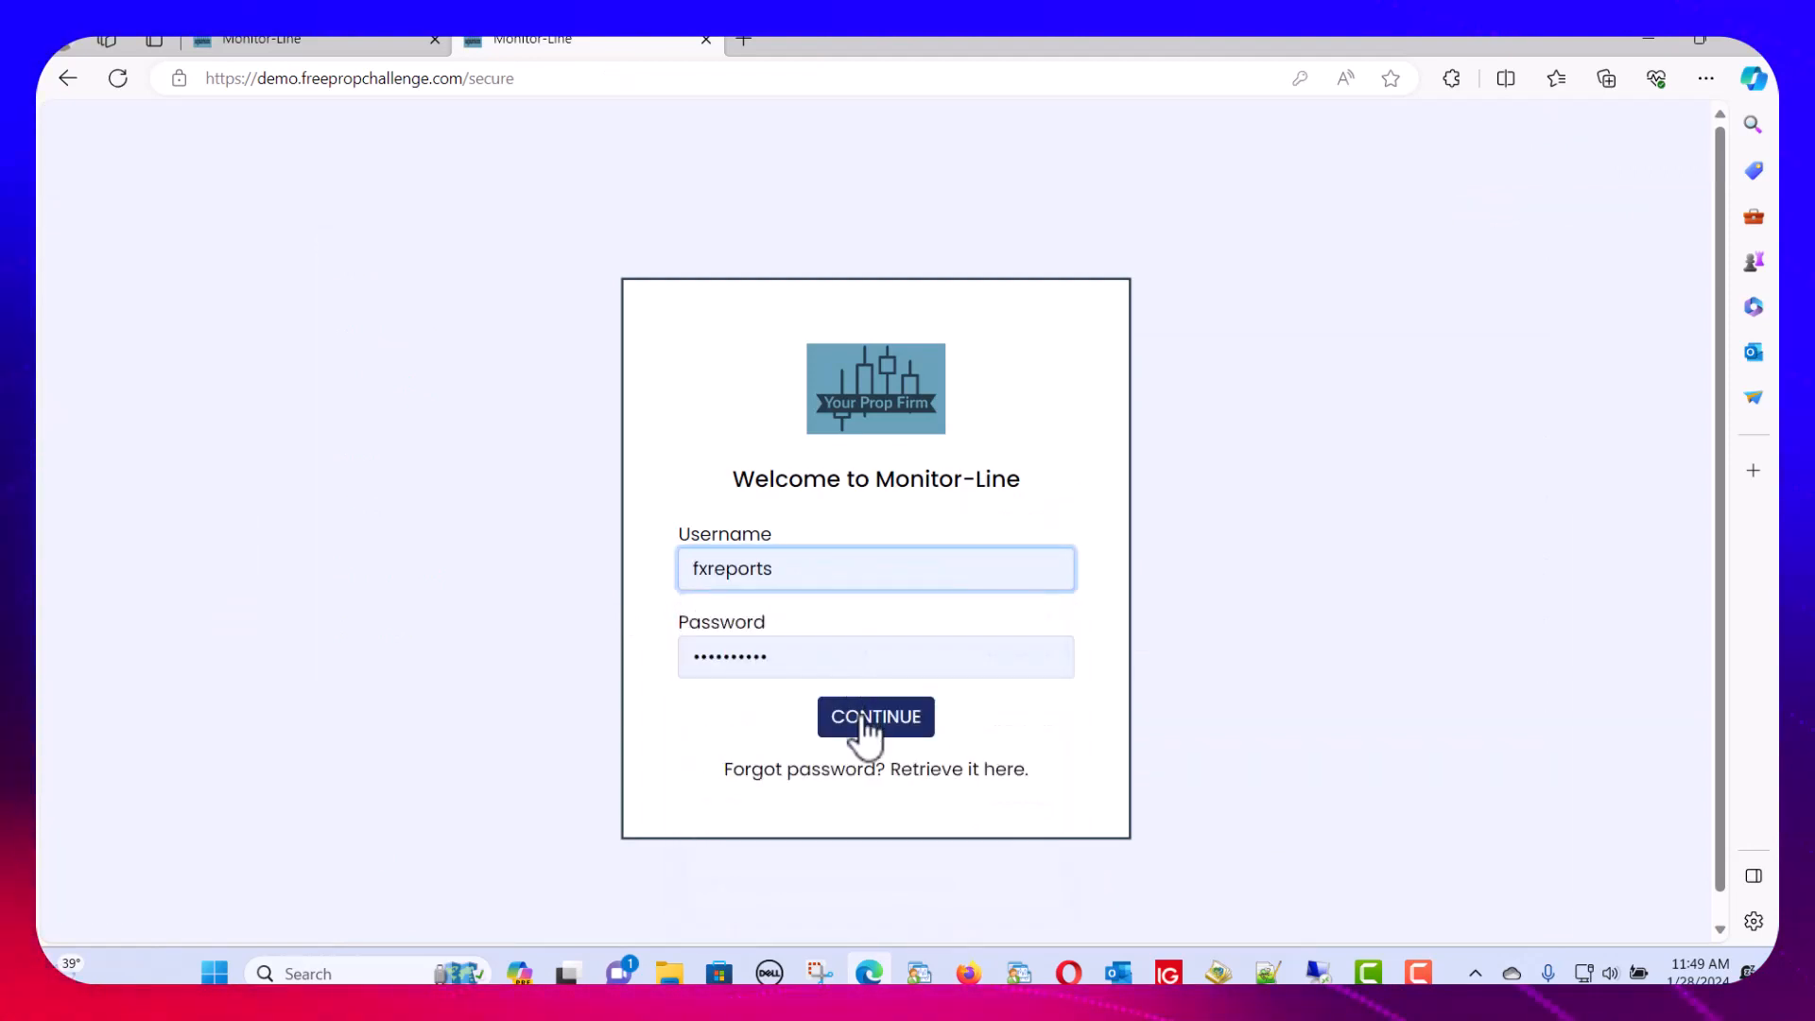
{"action": "left_click", "coordinate": [864, 719]}
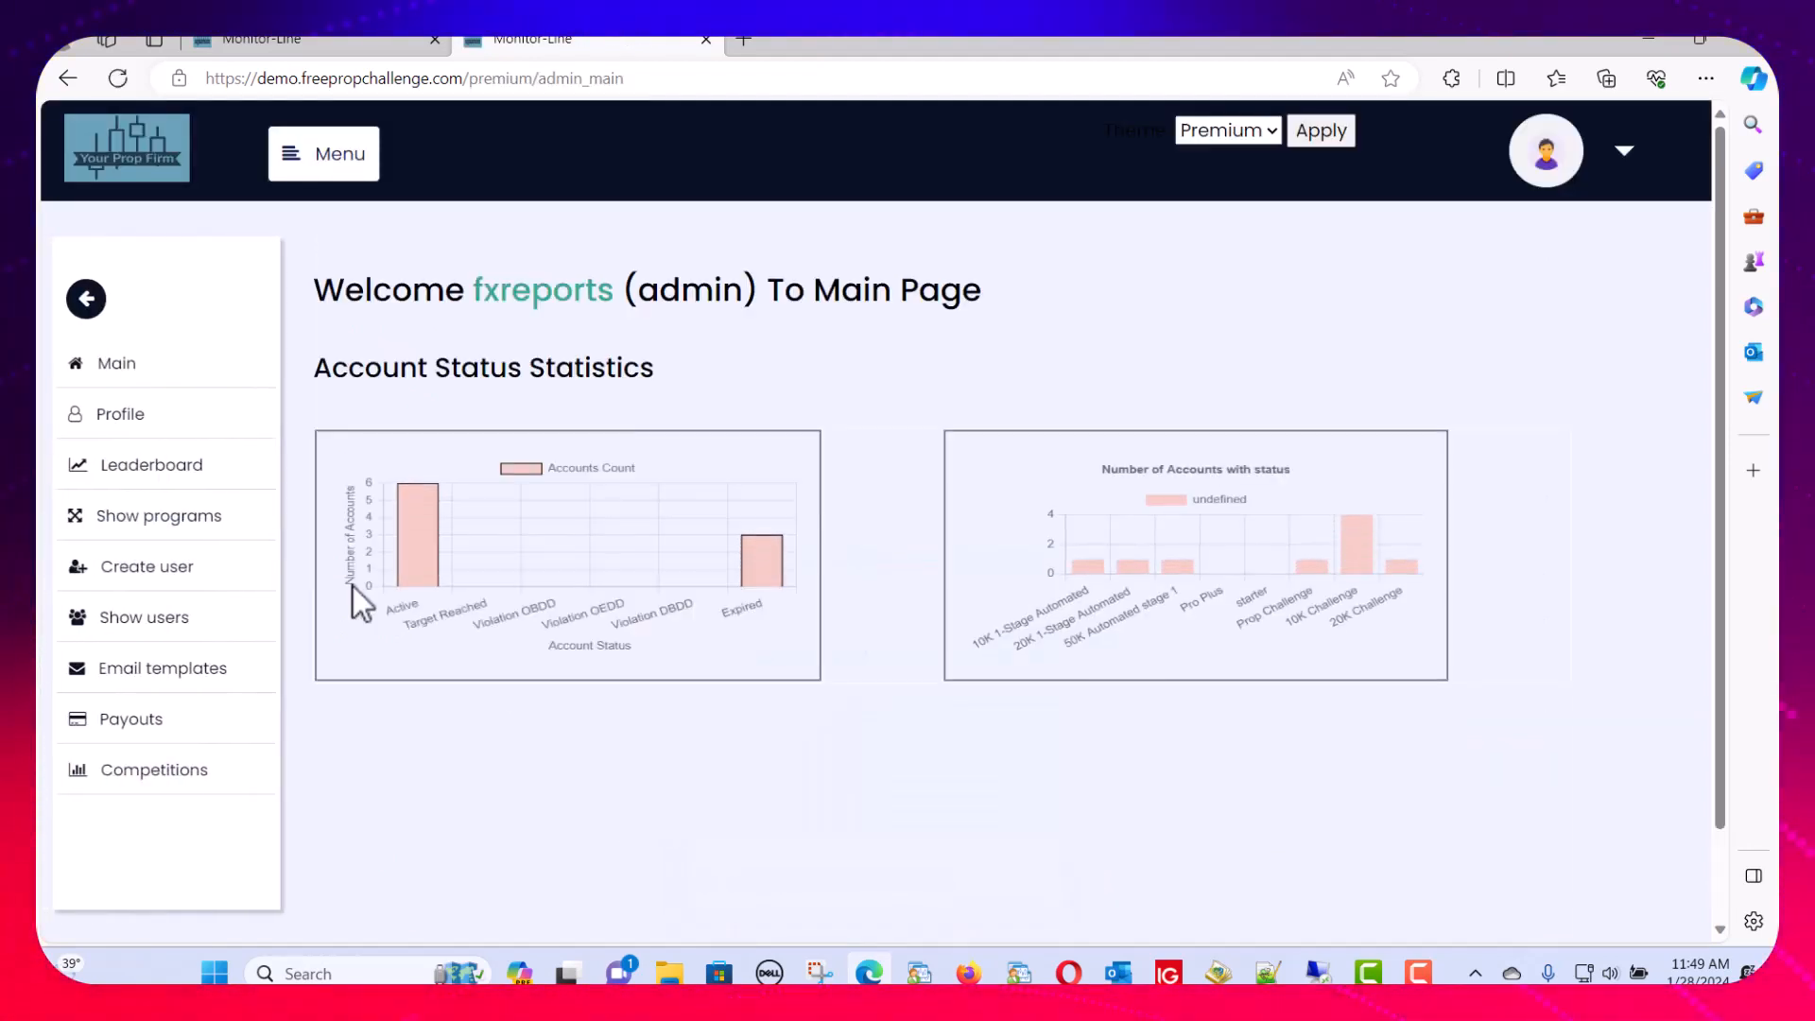
In Show users, choose Action > Add account on the member user's row
{"action": "left_click", "coordinate": [147, 624]}
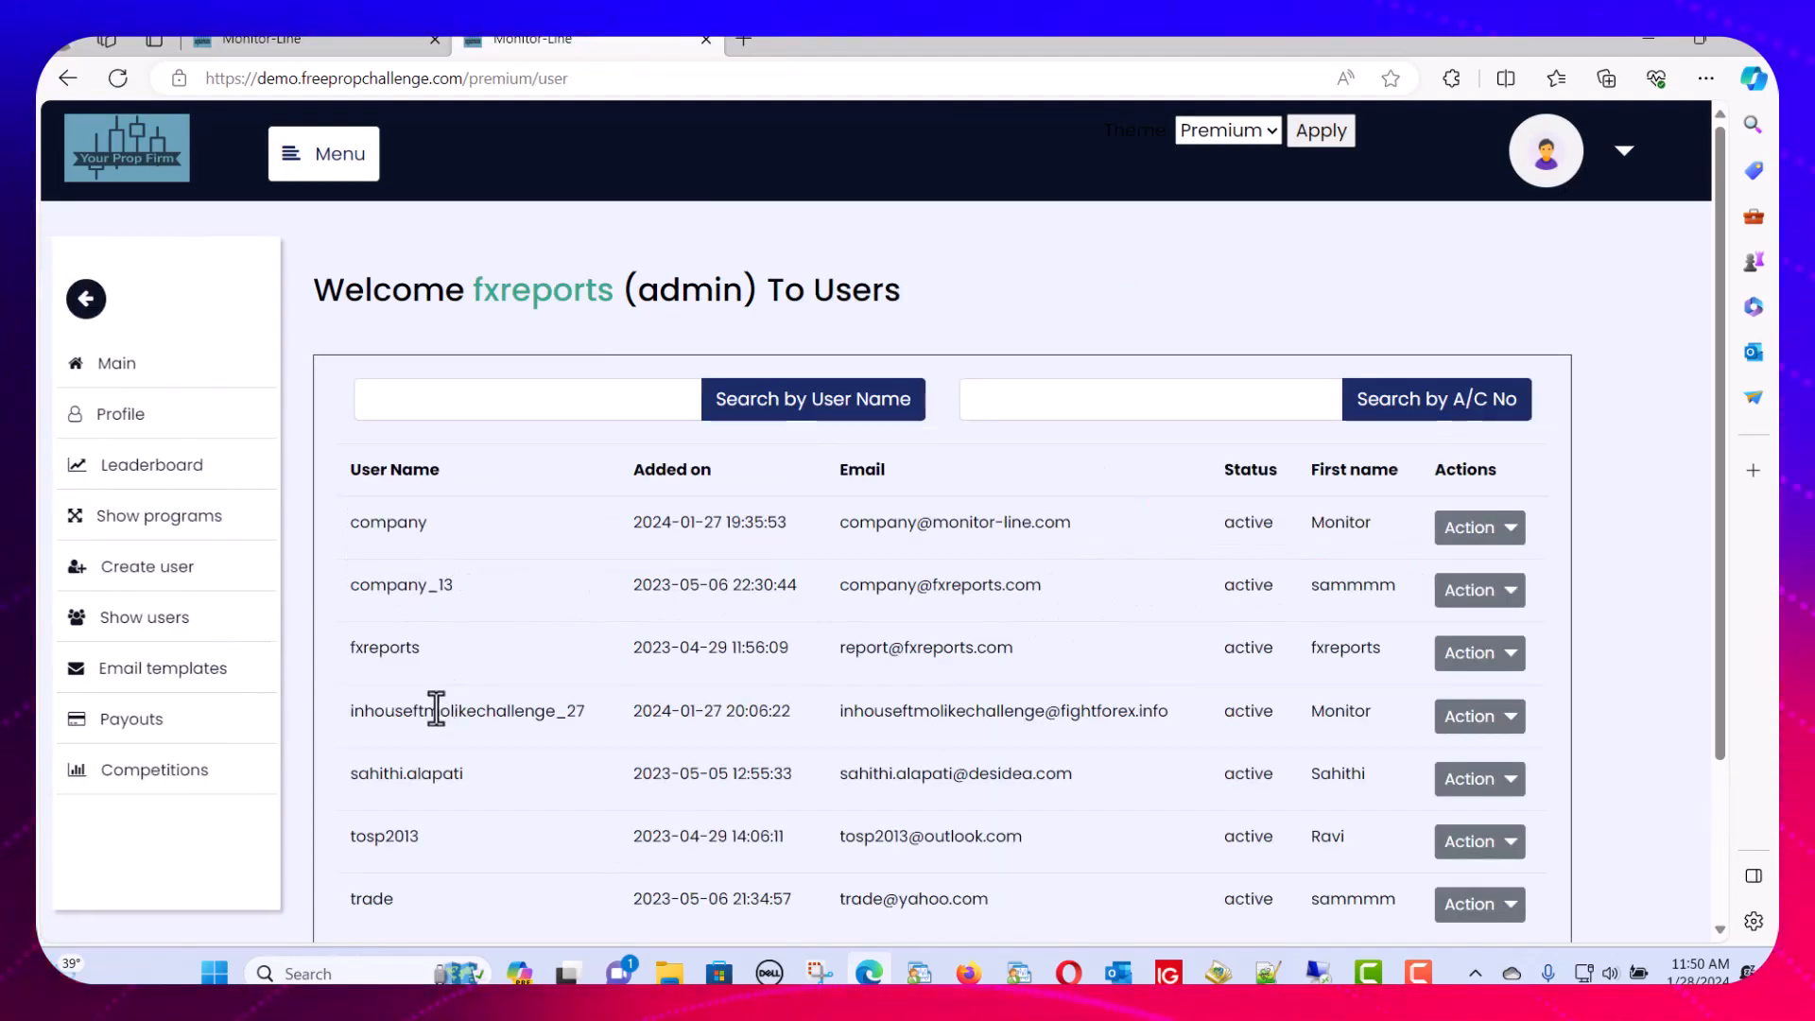
{"action": "left_click", "coordinate": [1509, 719]}
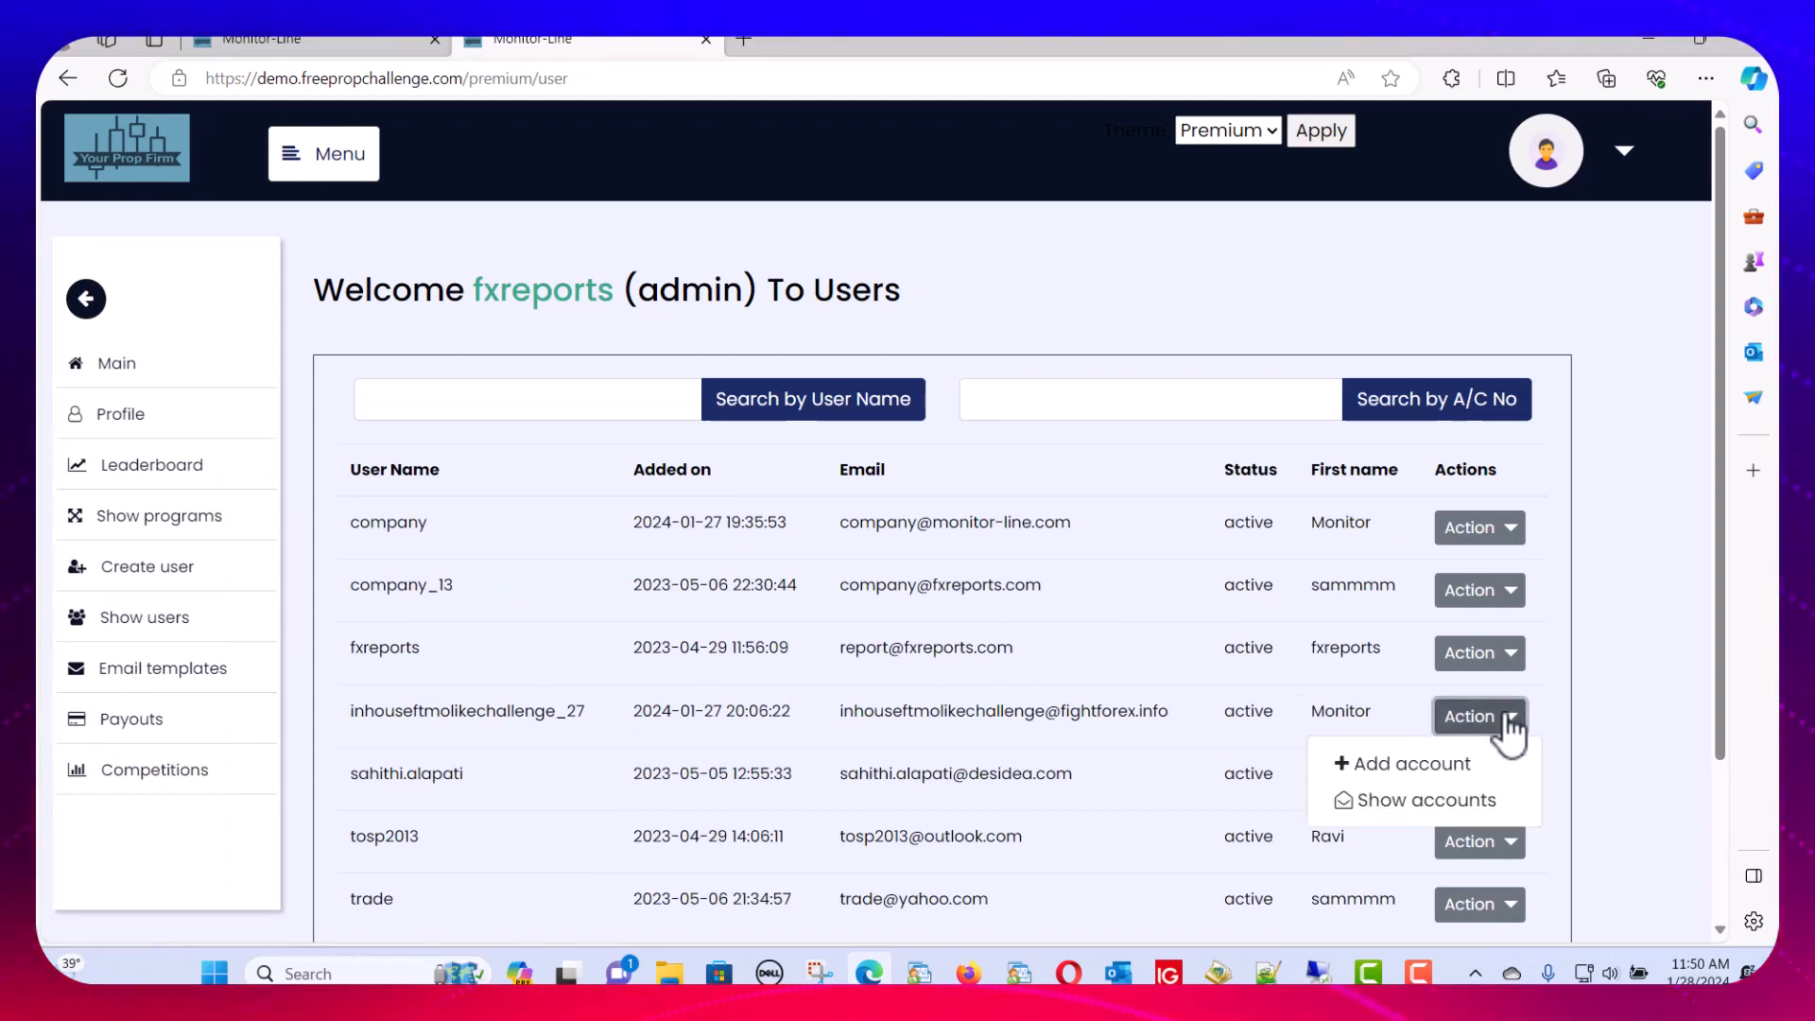
{"action": "left_click", "coordinate": [1415, 766]}
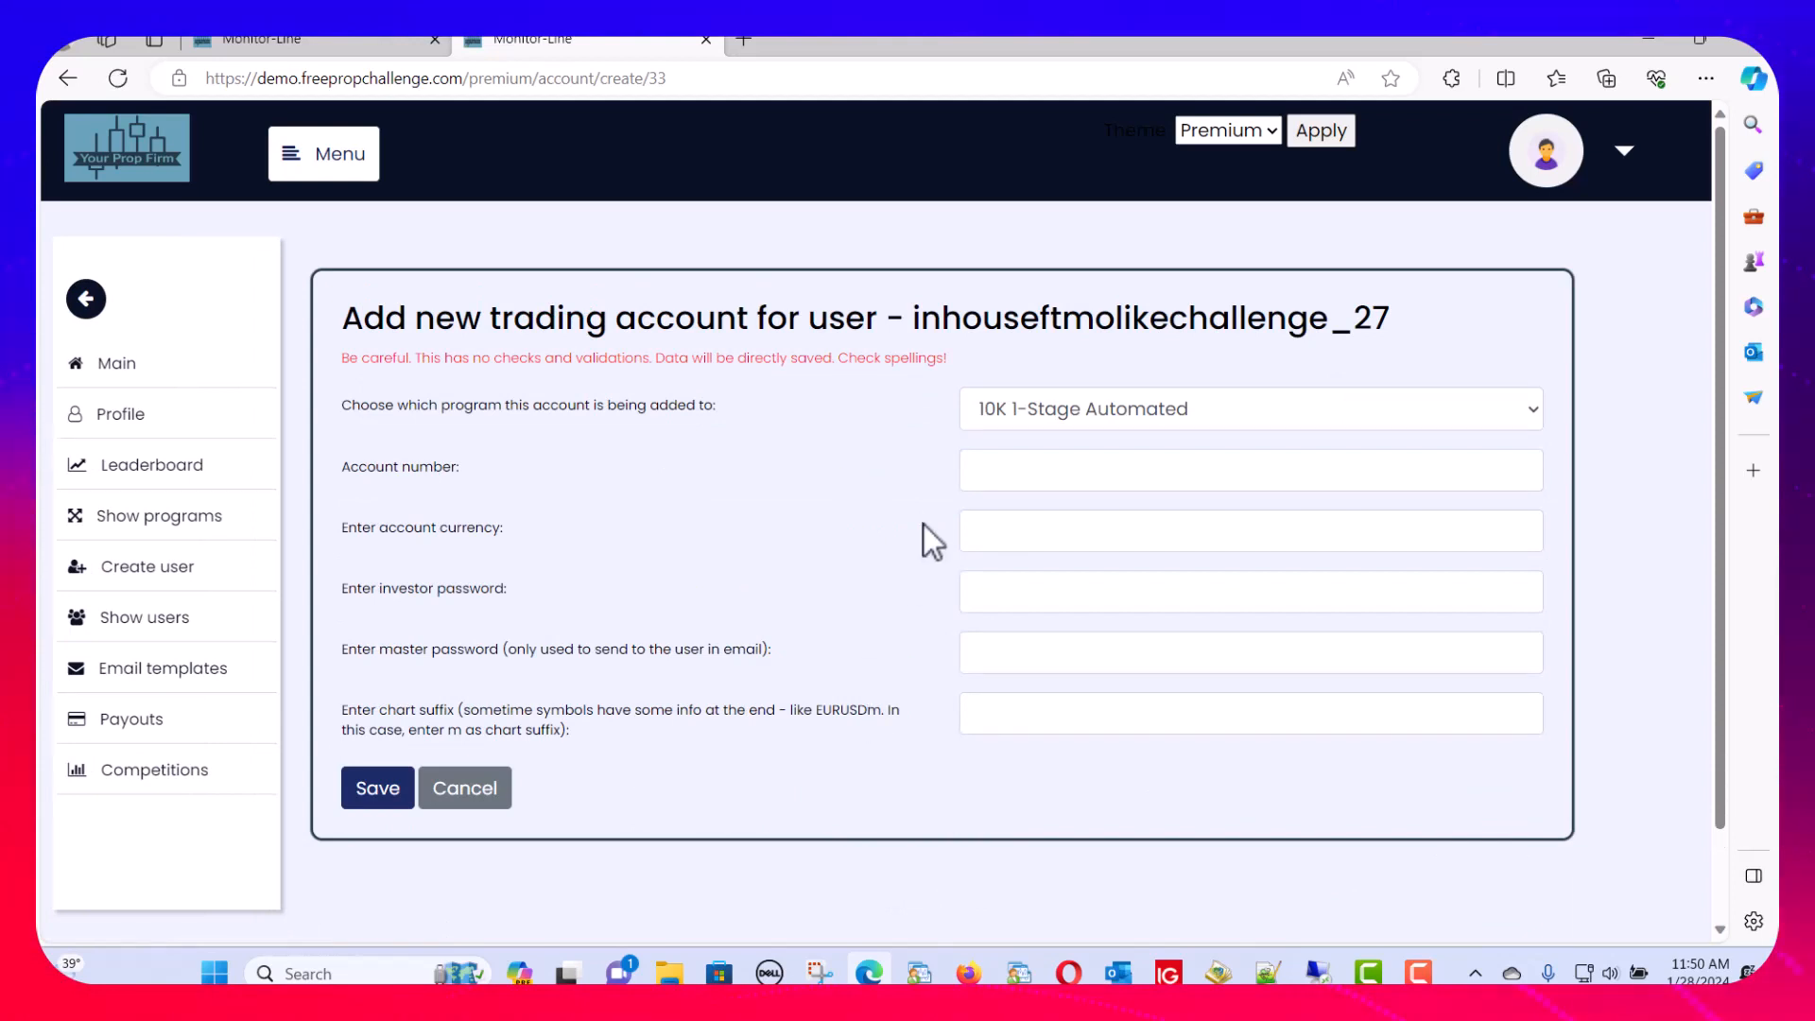
Choose the 10K Challenge program, enter the account number and set the currency to USD
{"action": "left_click", "coordinate": [1036, 408]}
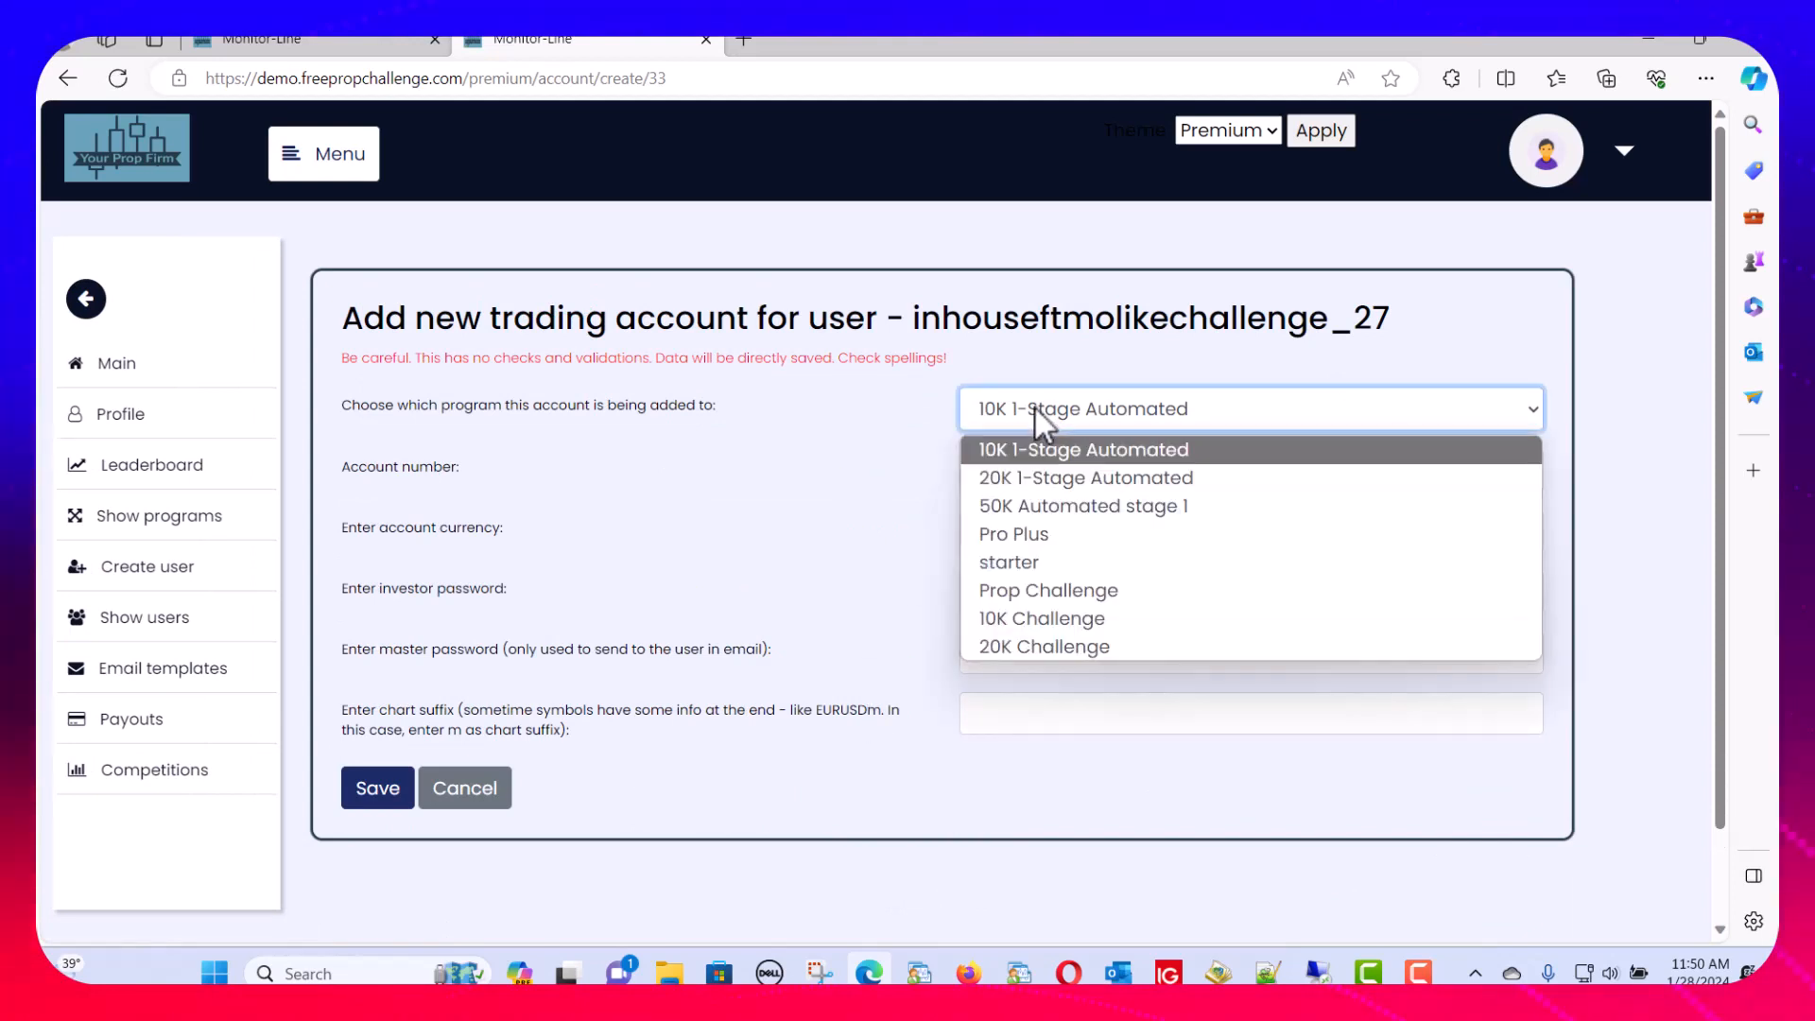
{"action": "left_click", "coordinate": [1030, 620]}
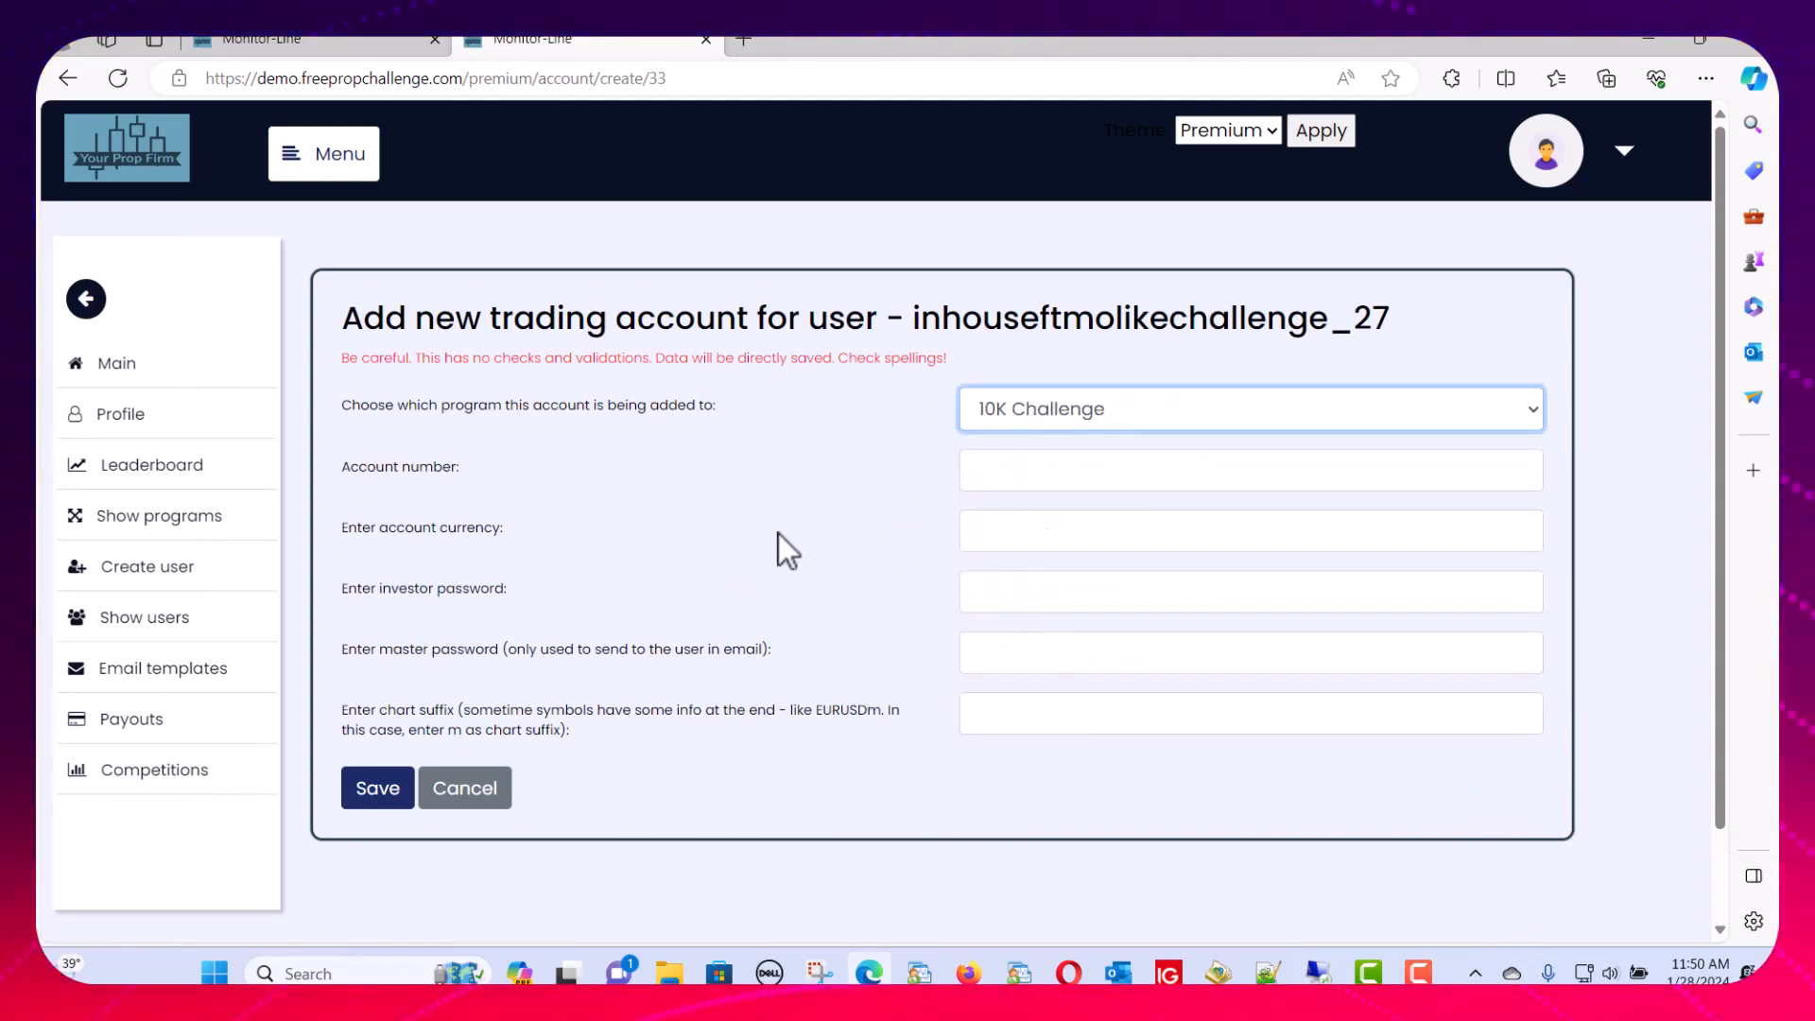
{"action": "left_click", "coordinate": [993, 472]}
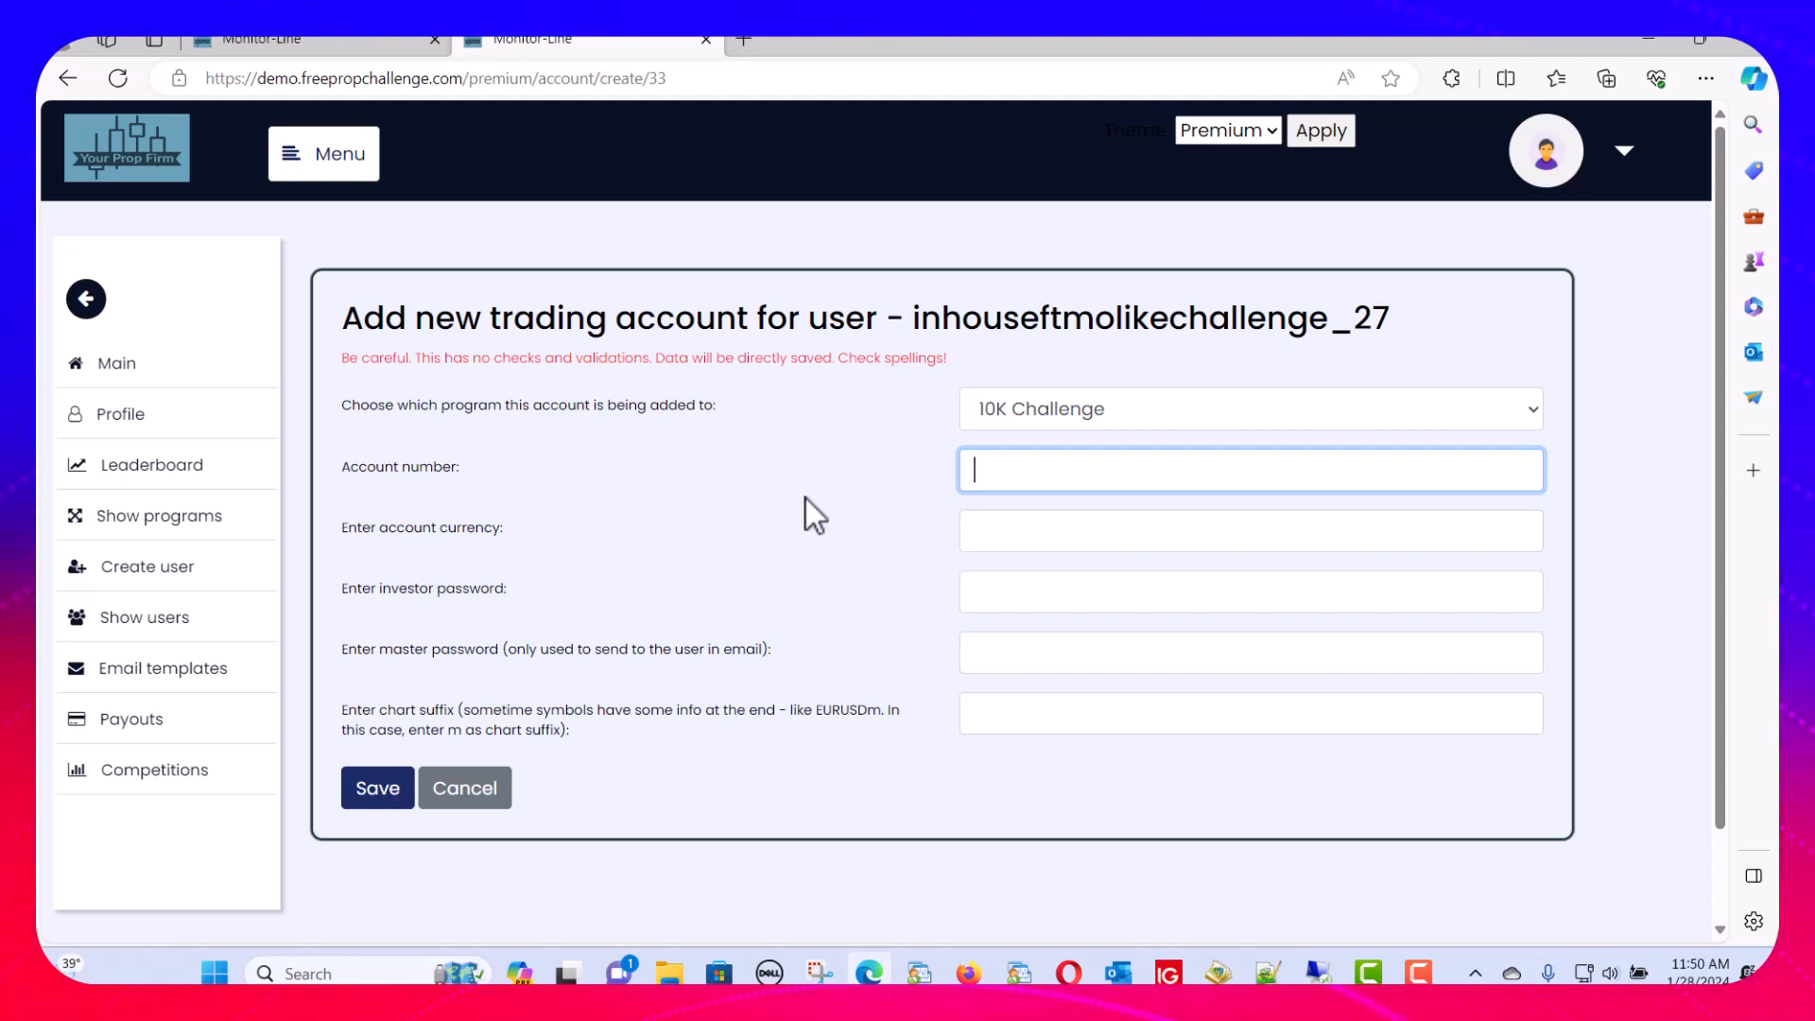
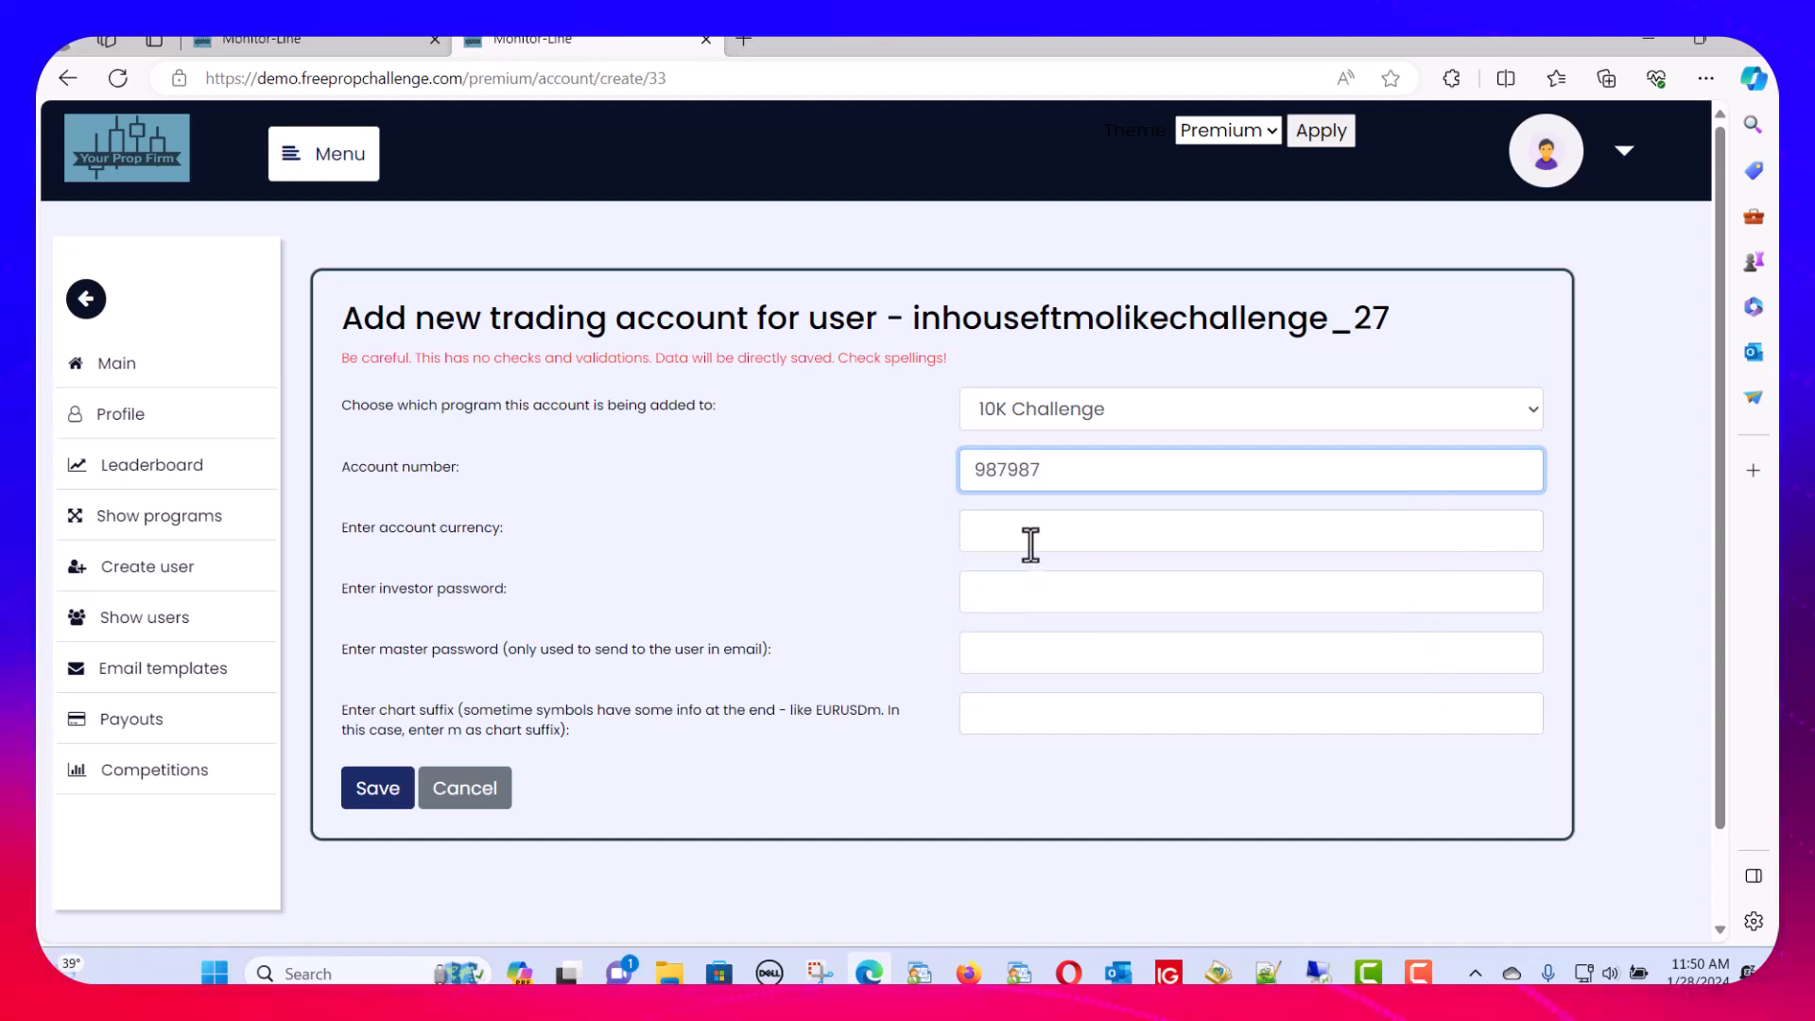
{"action": "left_click", "coordinate": [1031, 542]}
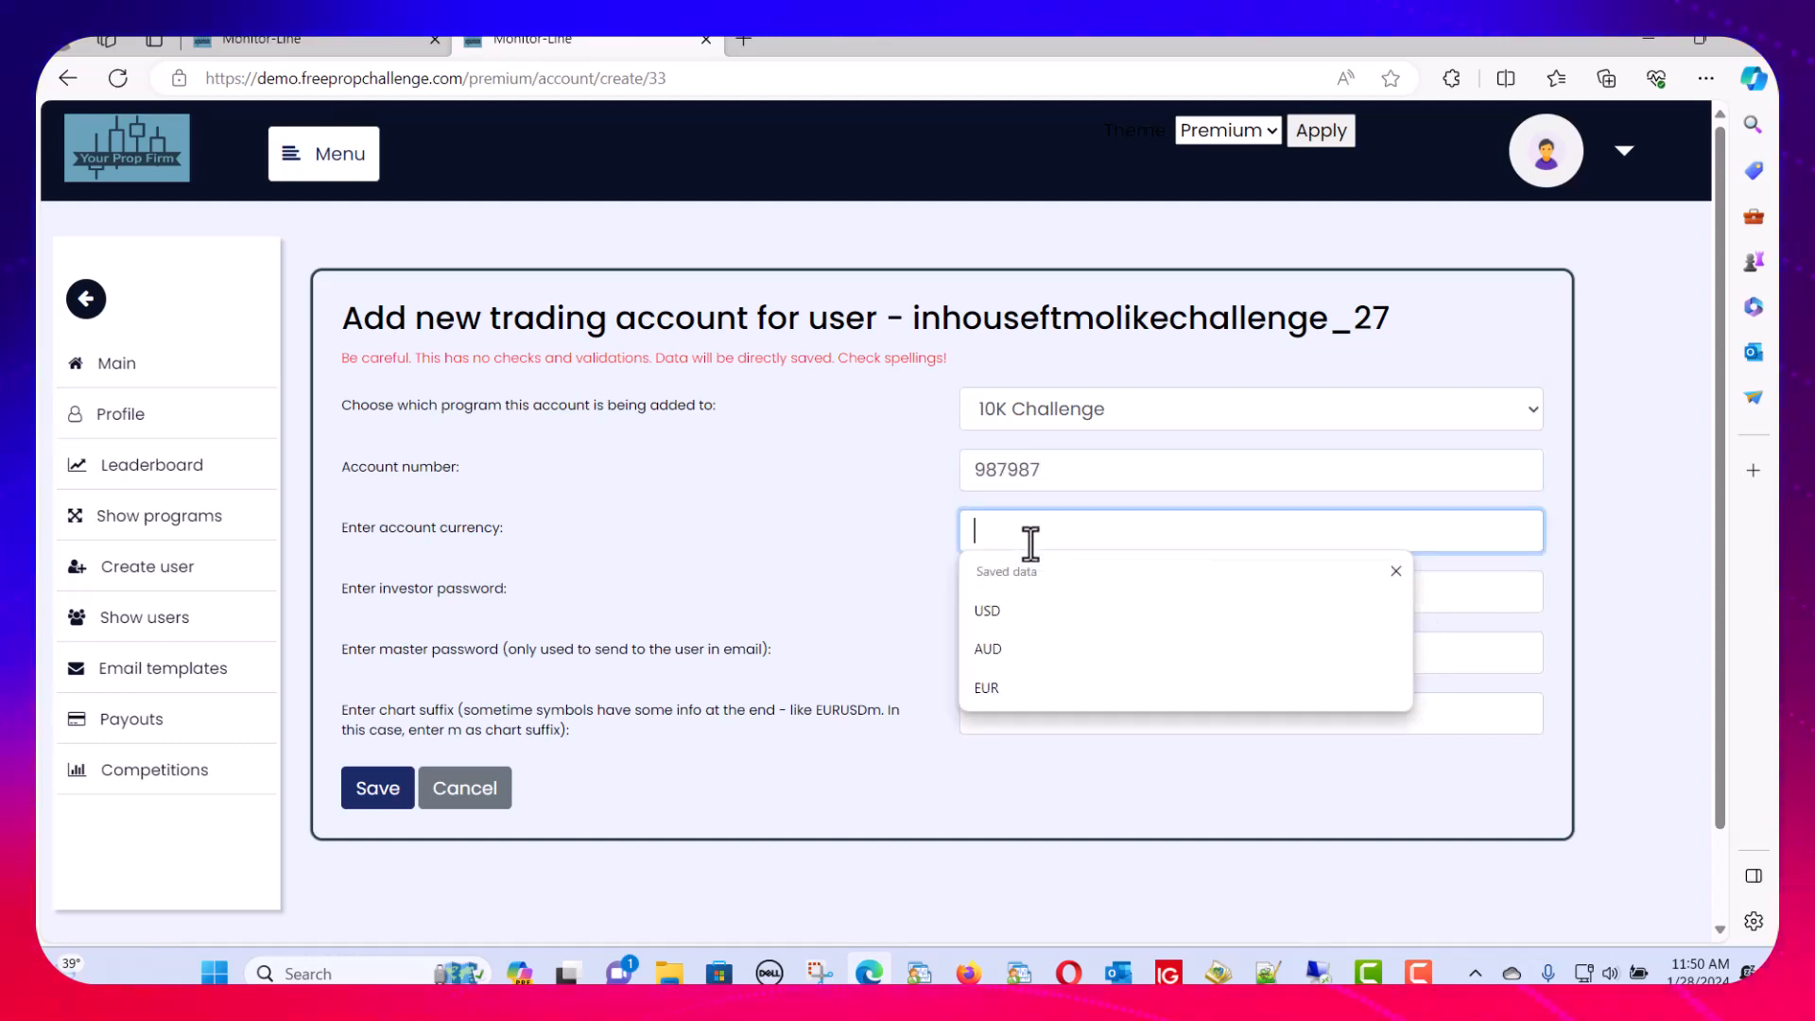
{"action": "left_click", "coordinate": [989, 605]}
Enter investor and master passwords, leaving the chart suffix field empty
{"action": "left_click", "coordinate": [1012, 599]}
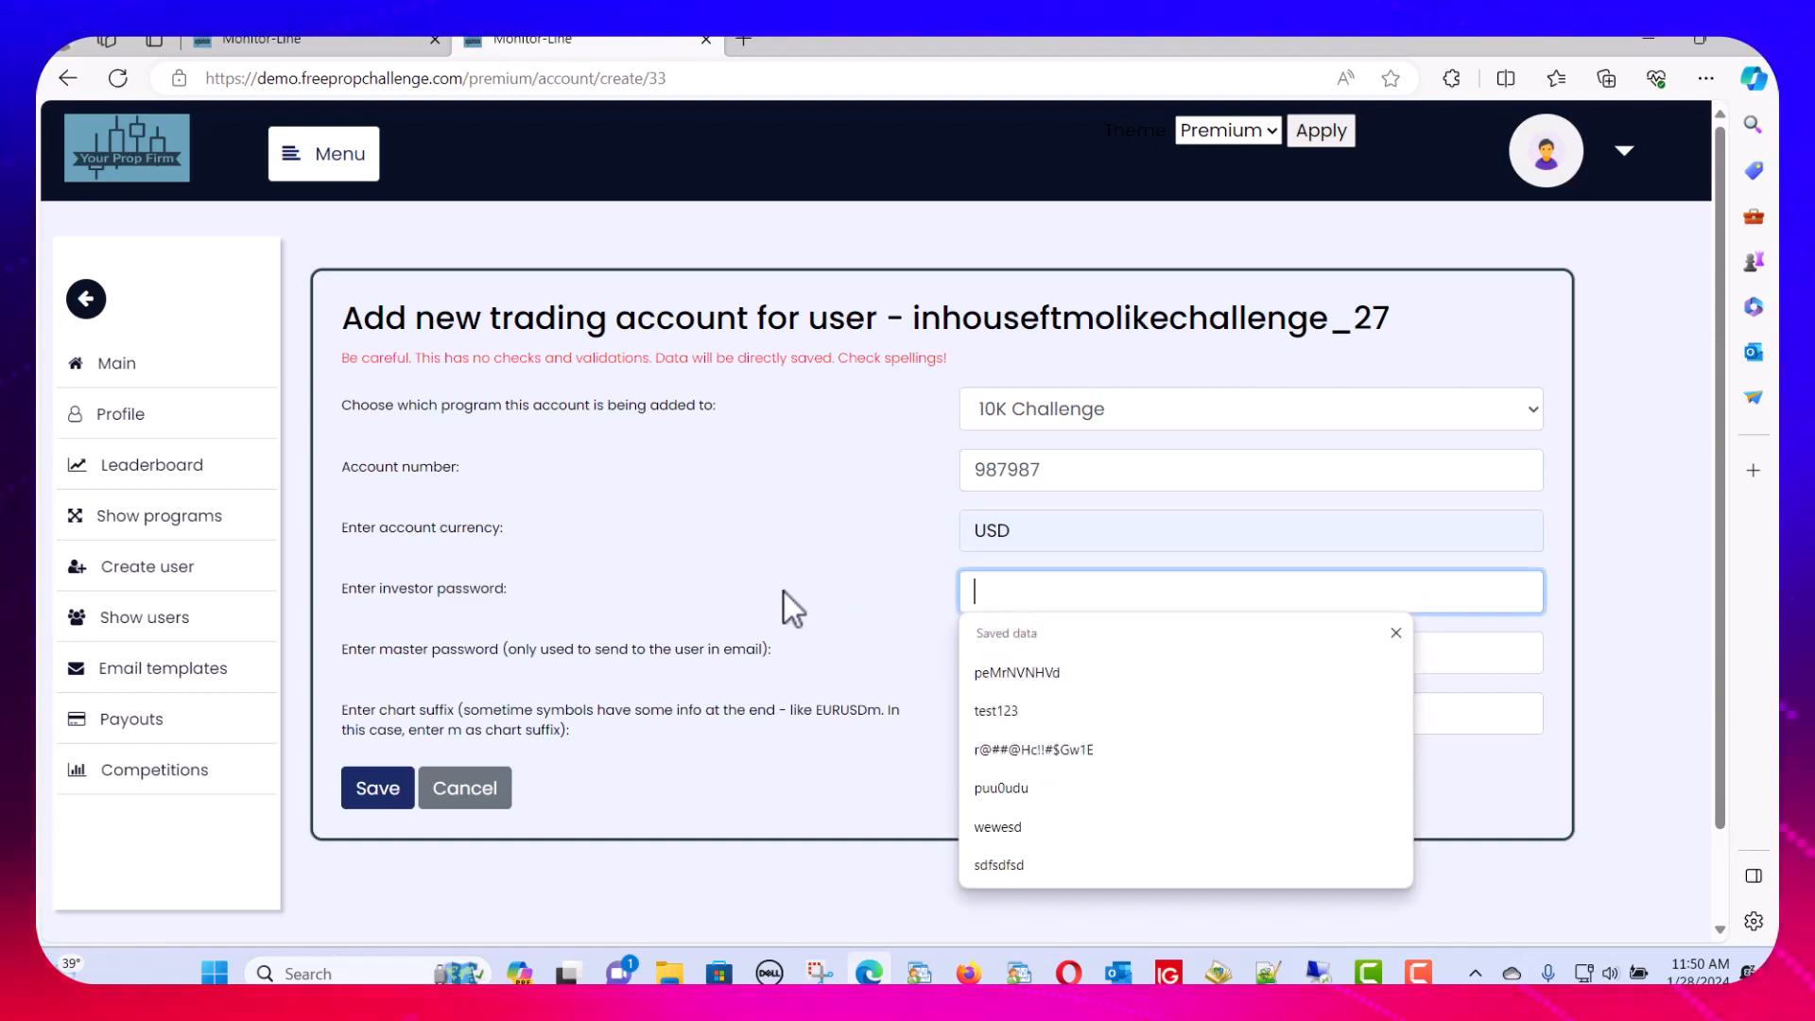
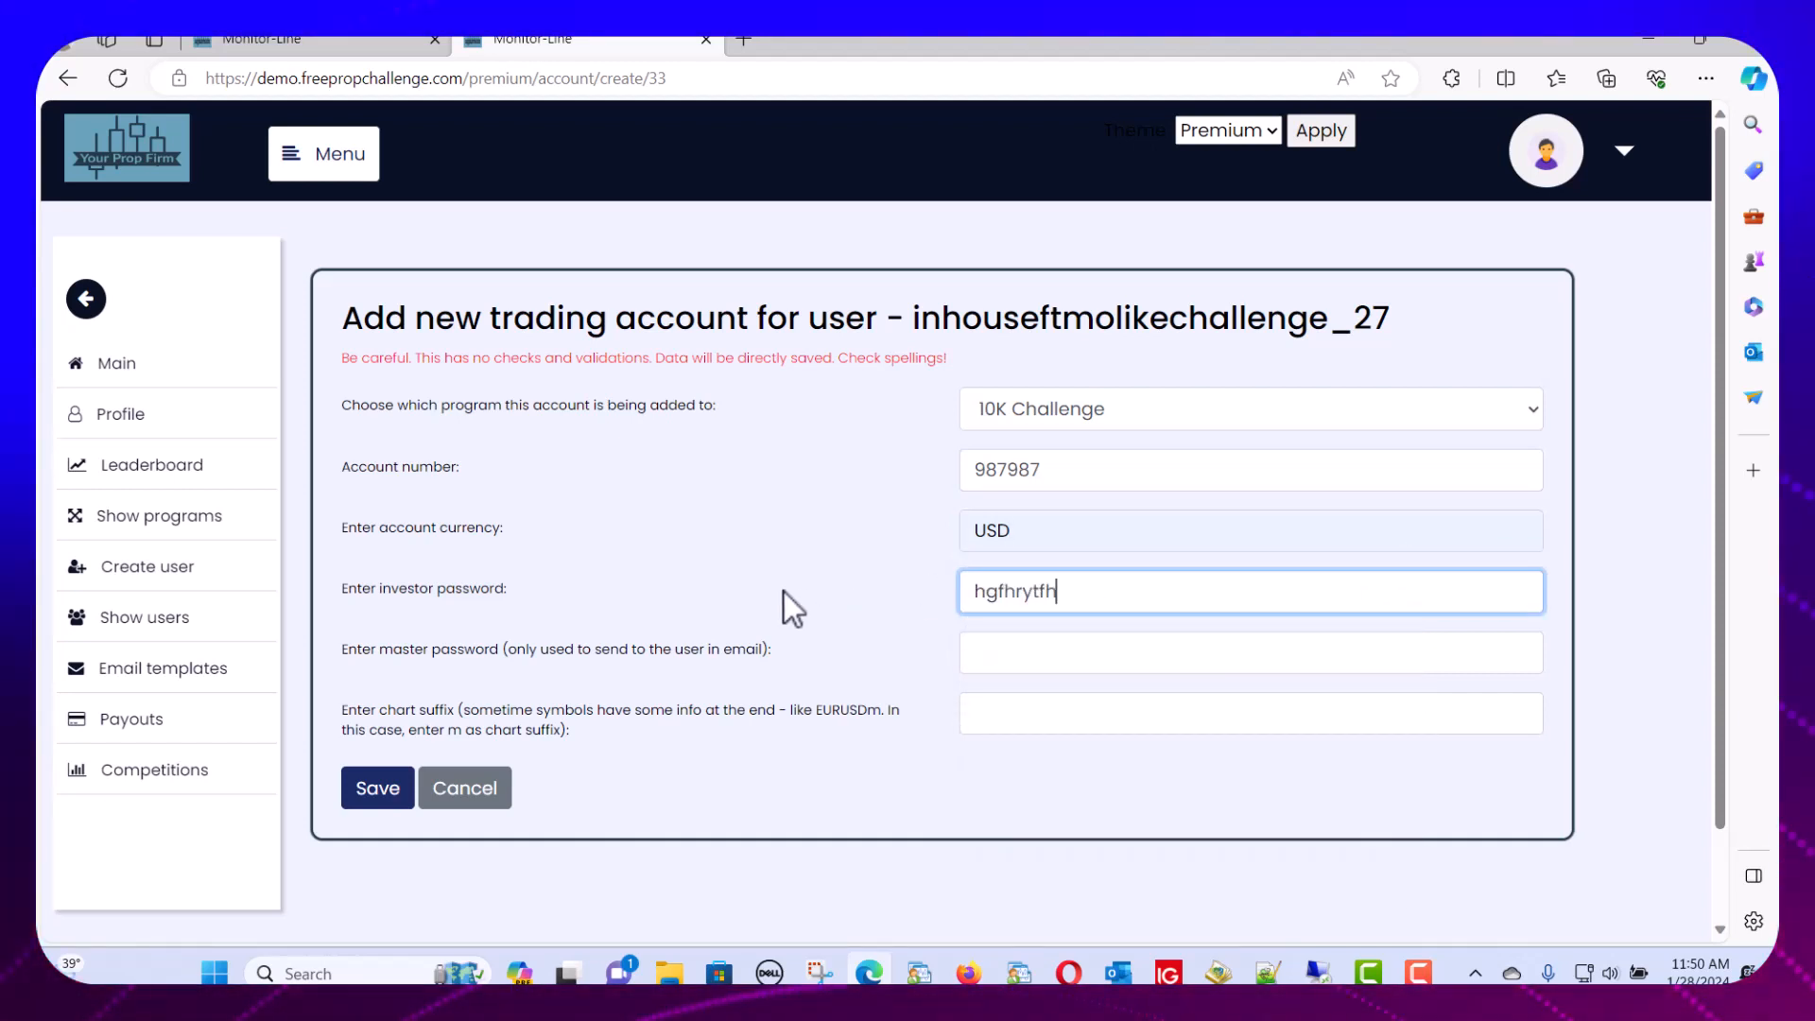
{"action": "left_click", "coordinate": [1002, 653]}
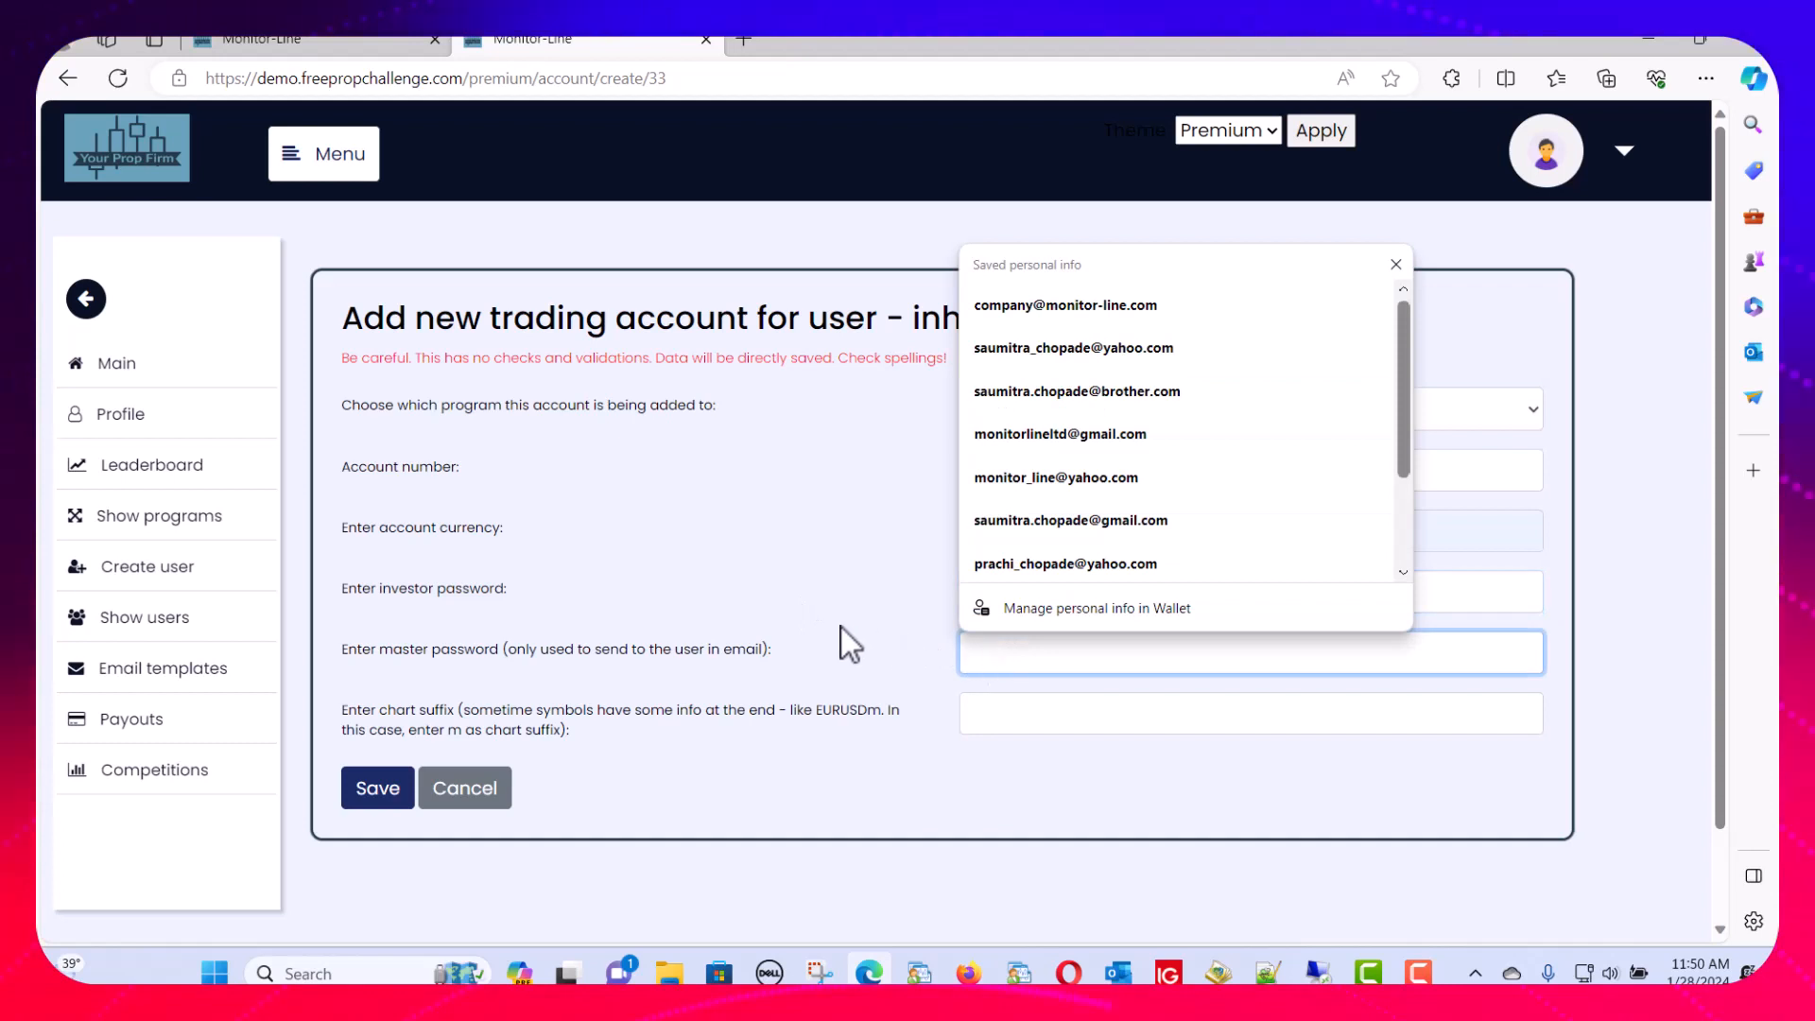
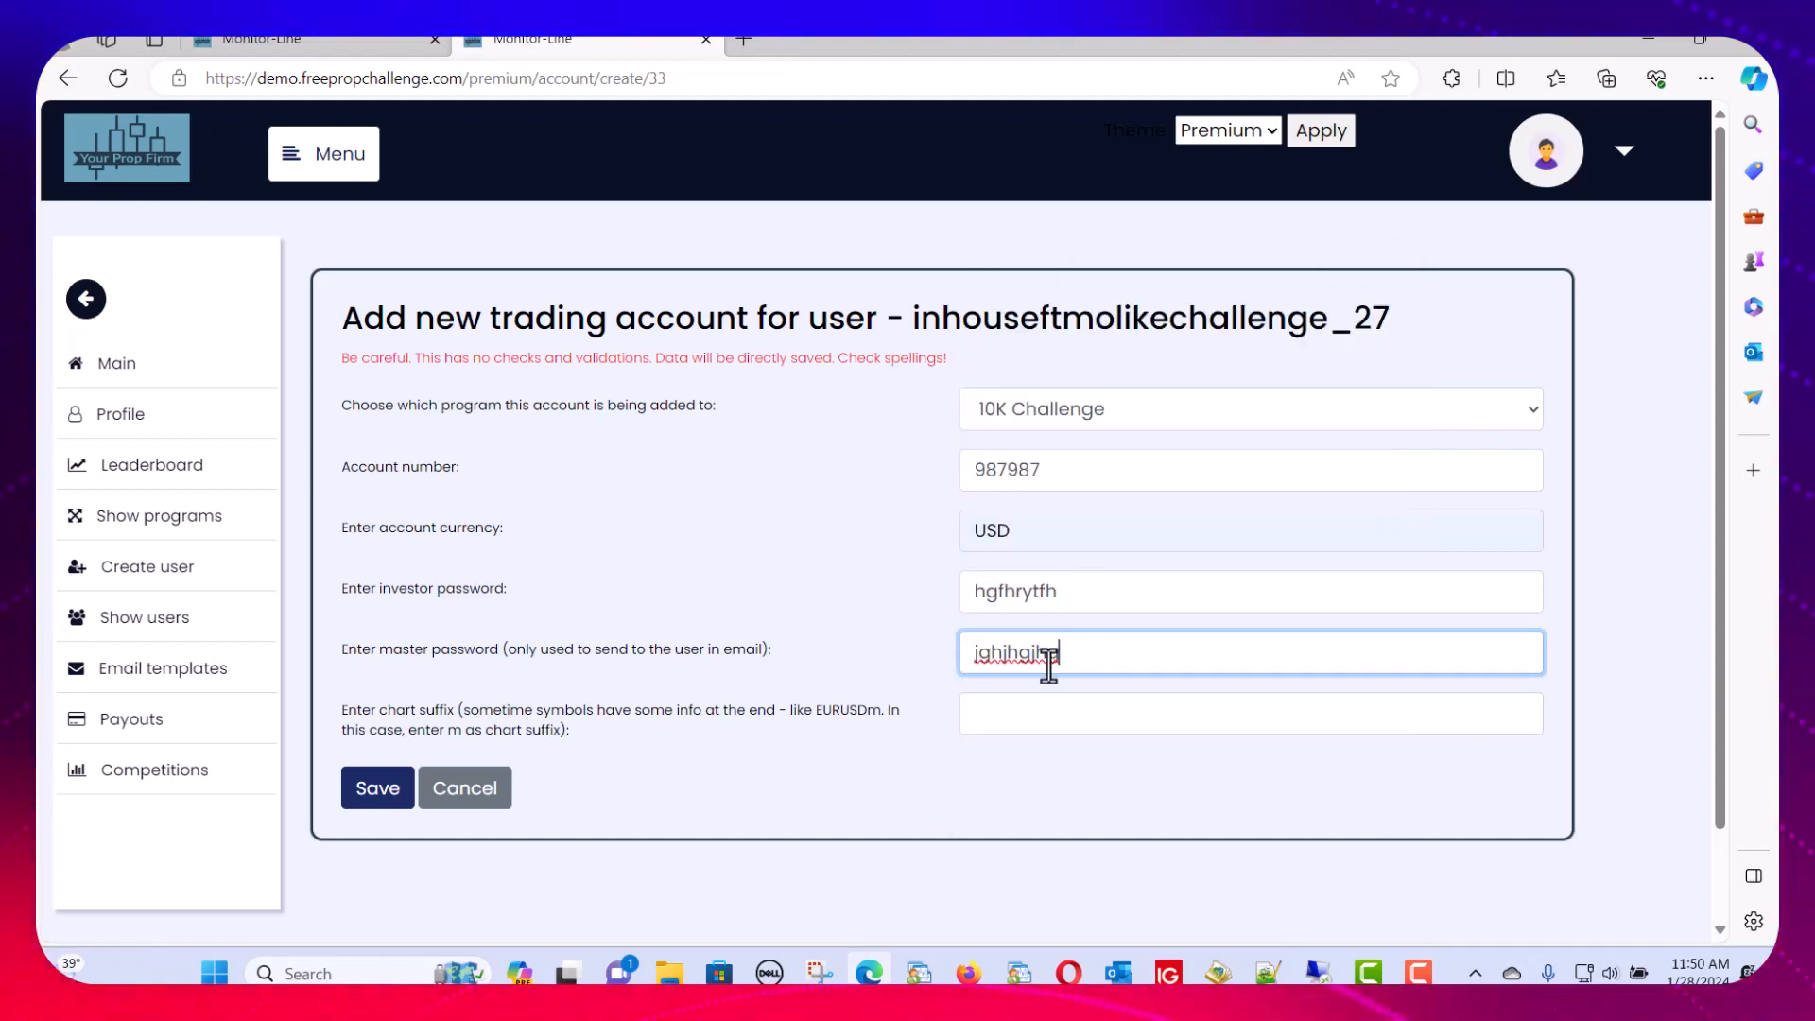
{"action": "left_click", "coordinate": [1006, 593]}
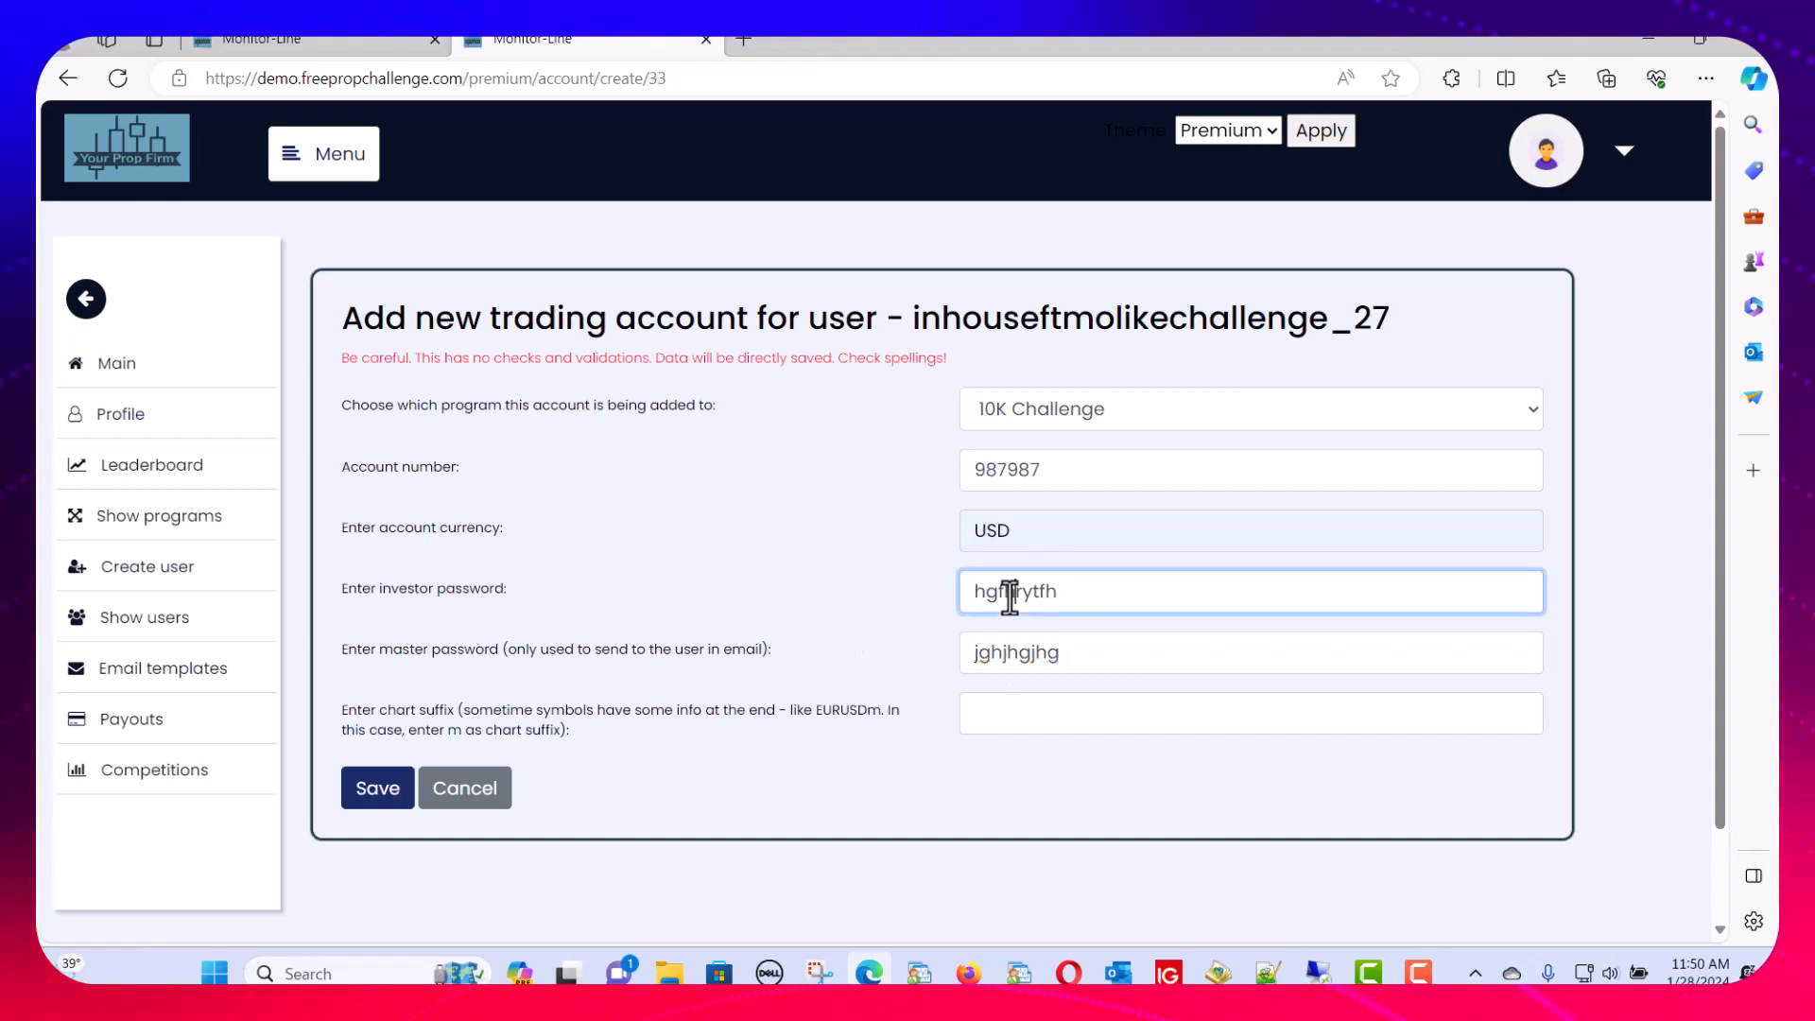
{"action": "left_click", "coordinate": [1006, 651]}
{"action": "left_click", "coordinate": [1005, 714]}
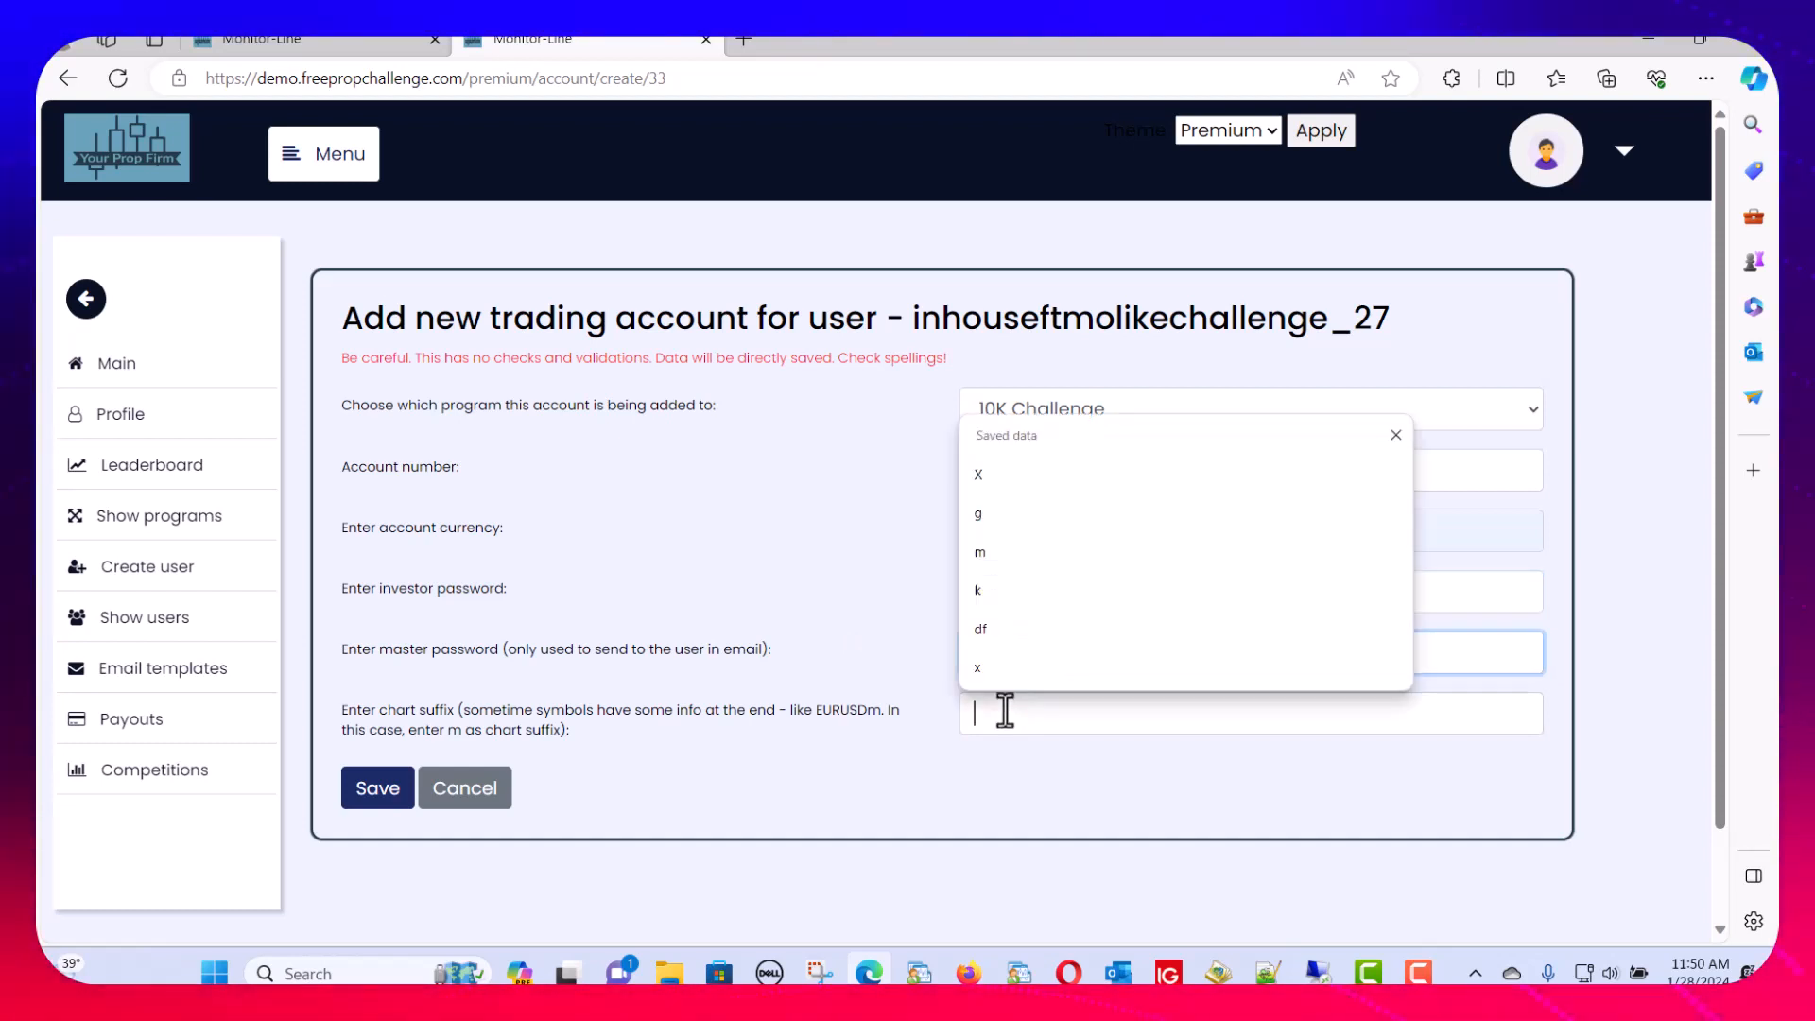
{"action": "left_click", "coordinate": [877, 677]}
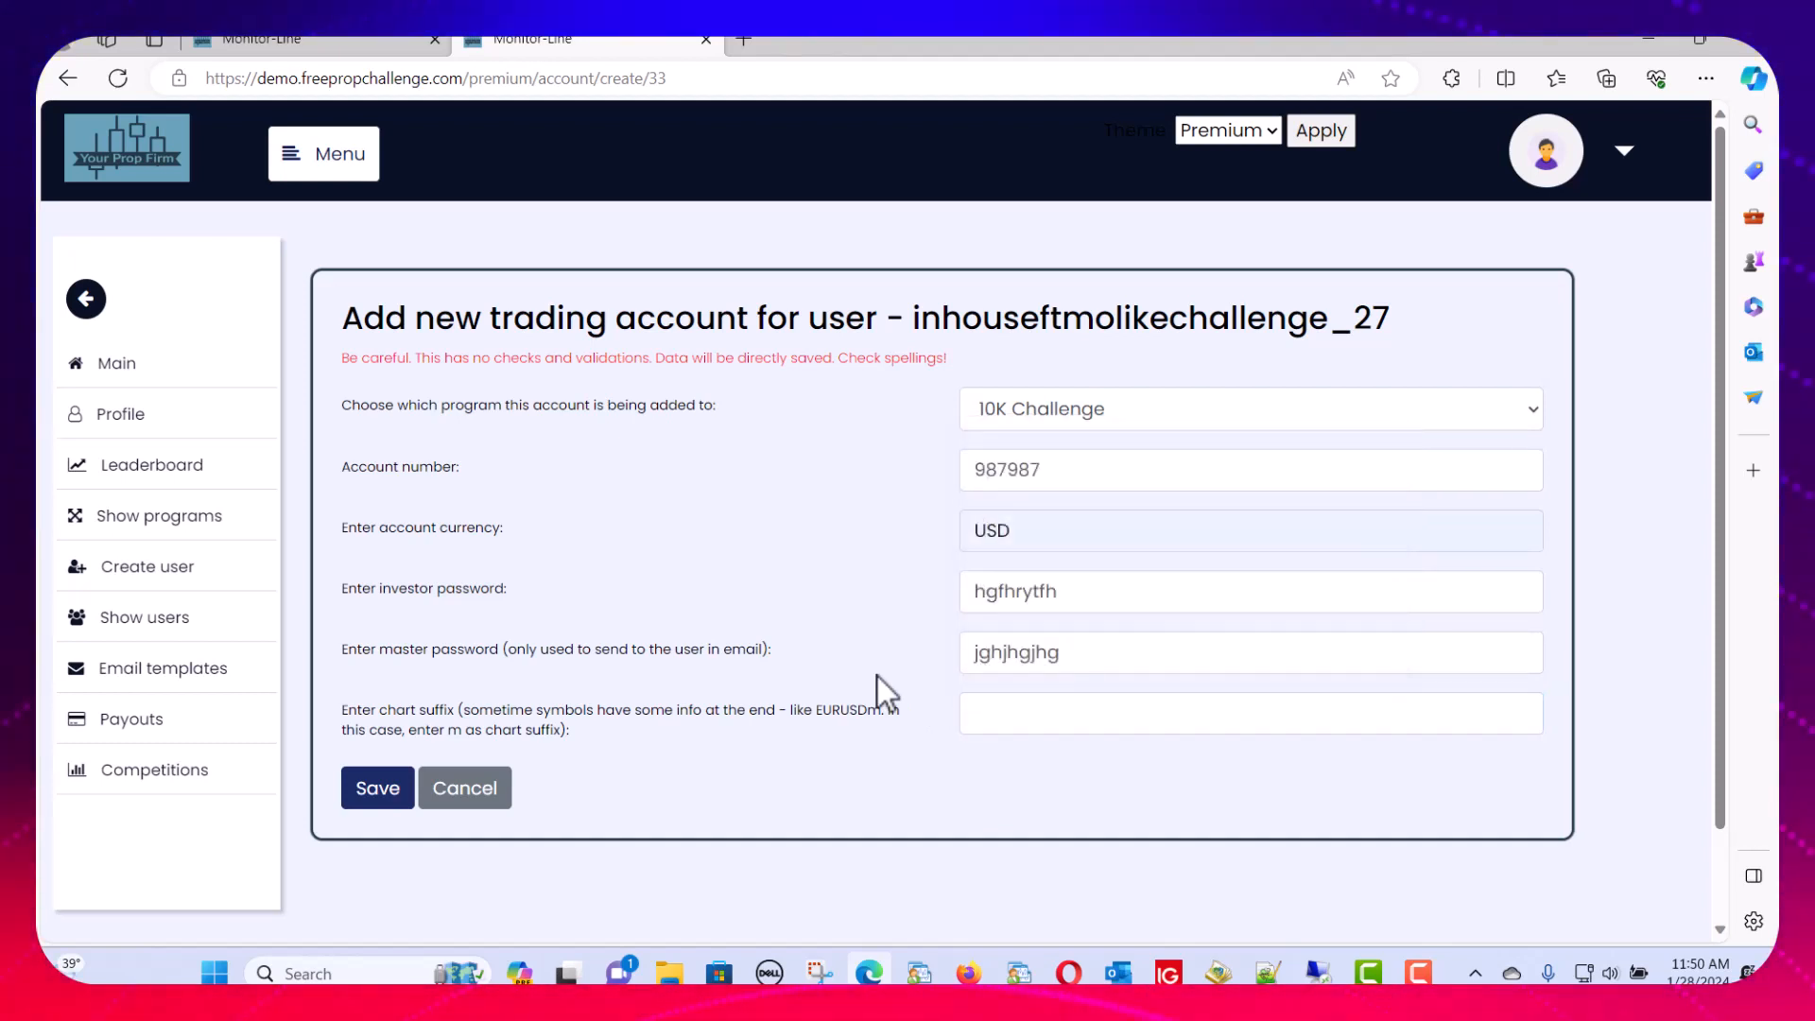
{"action": "left_click", "coordinate": [1001, 723]}
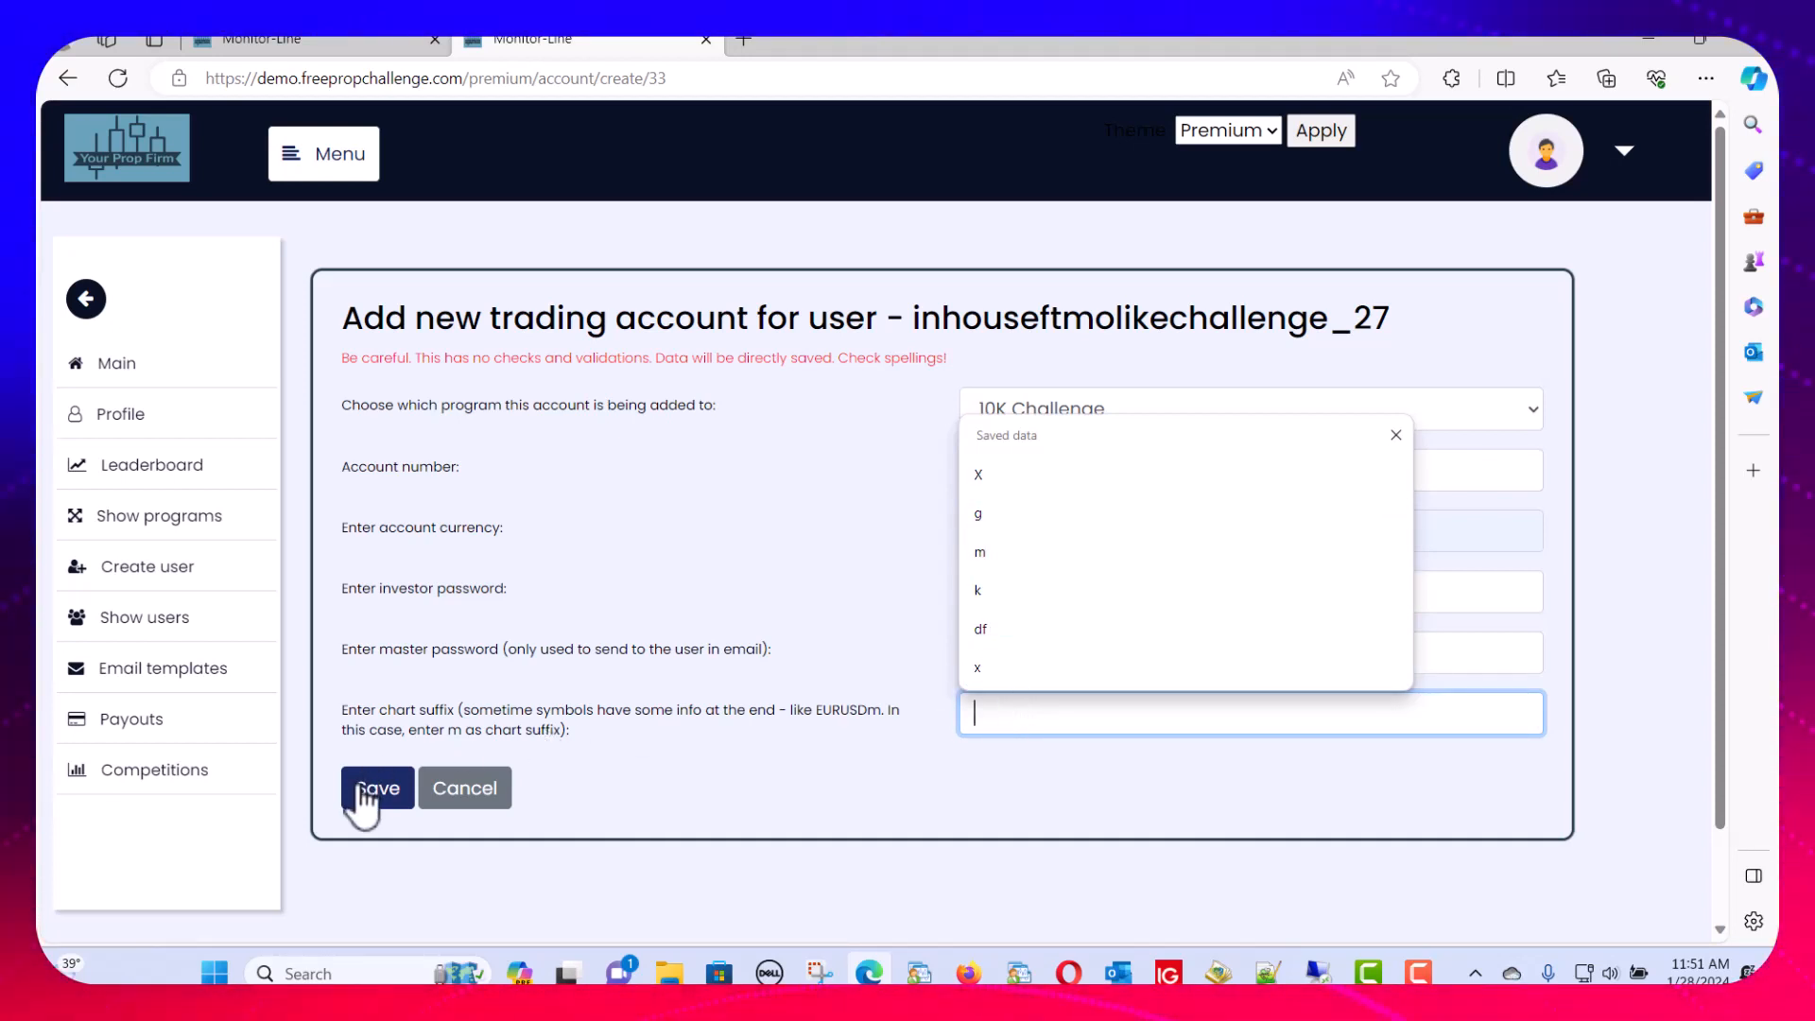
Check the username in the form heading and go to the Programs list
{"action": "left_click", "coordinate": [372, 606]}
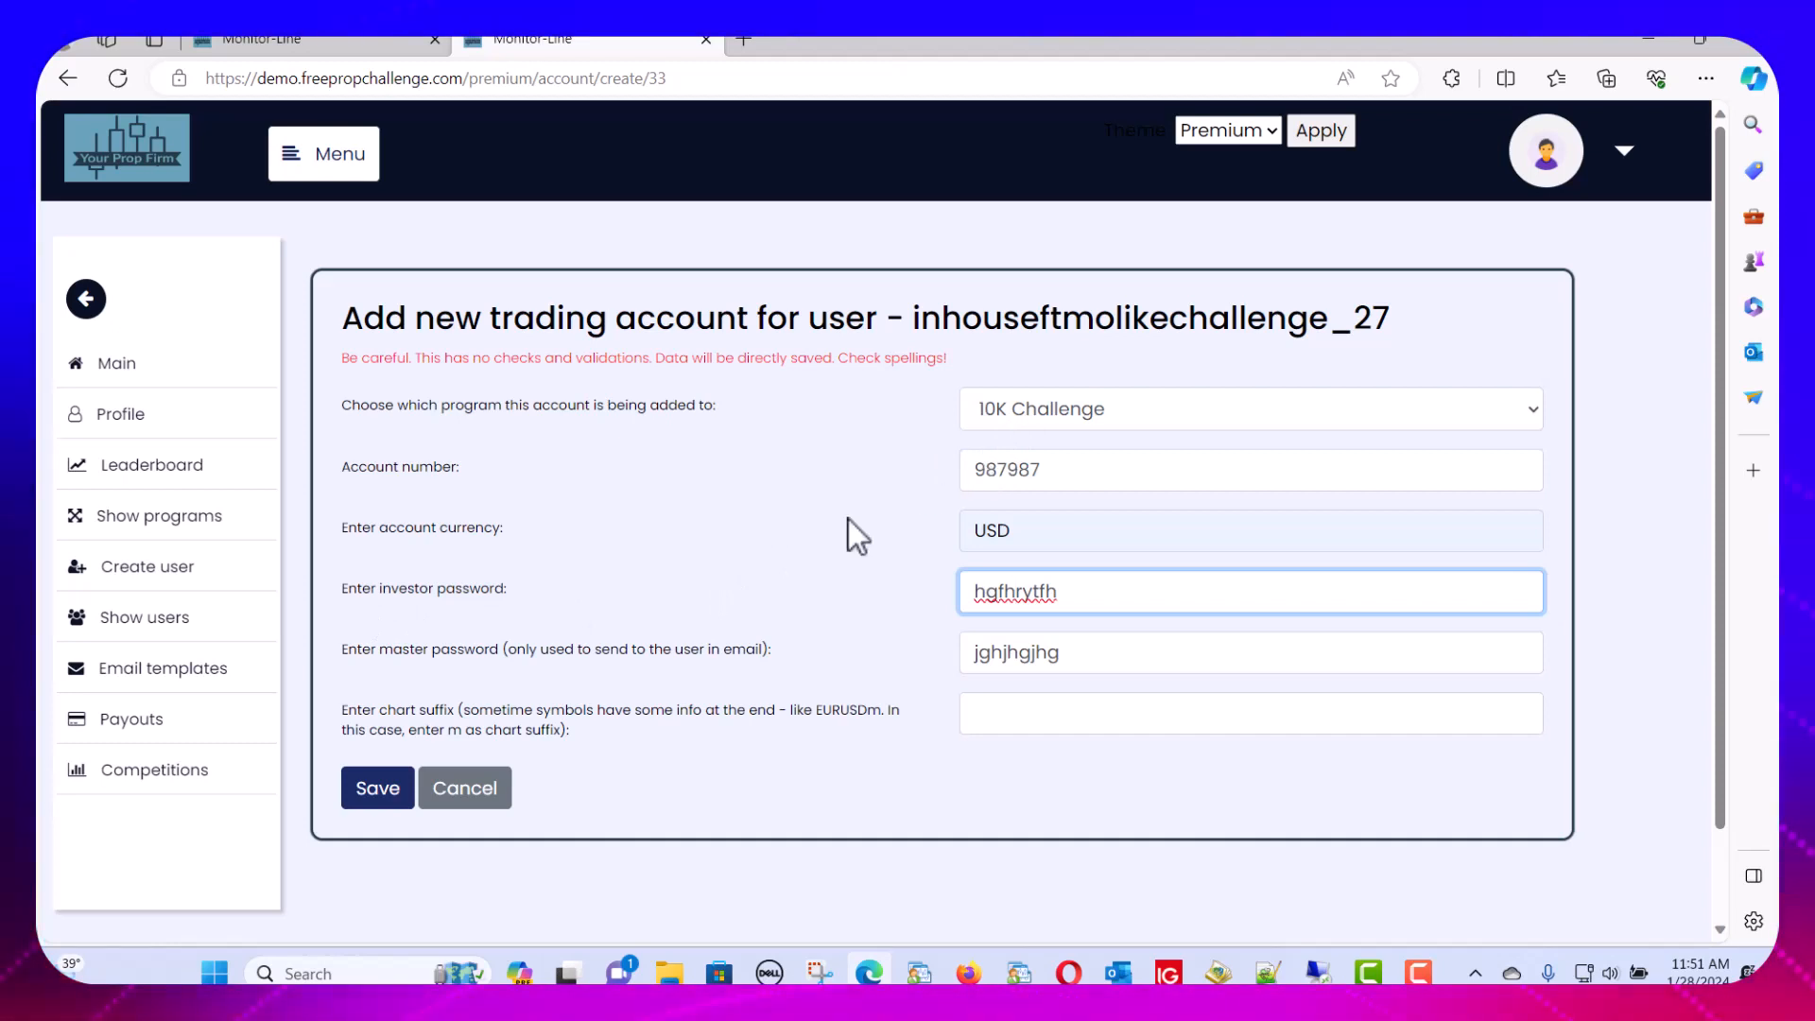
{"action": "left_click_drag", "start_coordinate": [898, 321], "coordinate": [1431, 296]}
{"action": "left_click", "coordinate": [587, 590]}
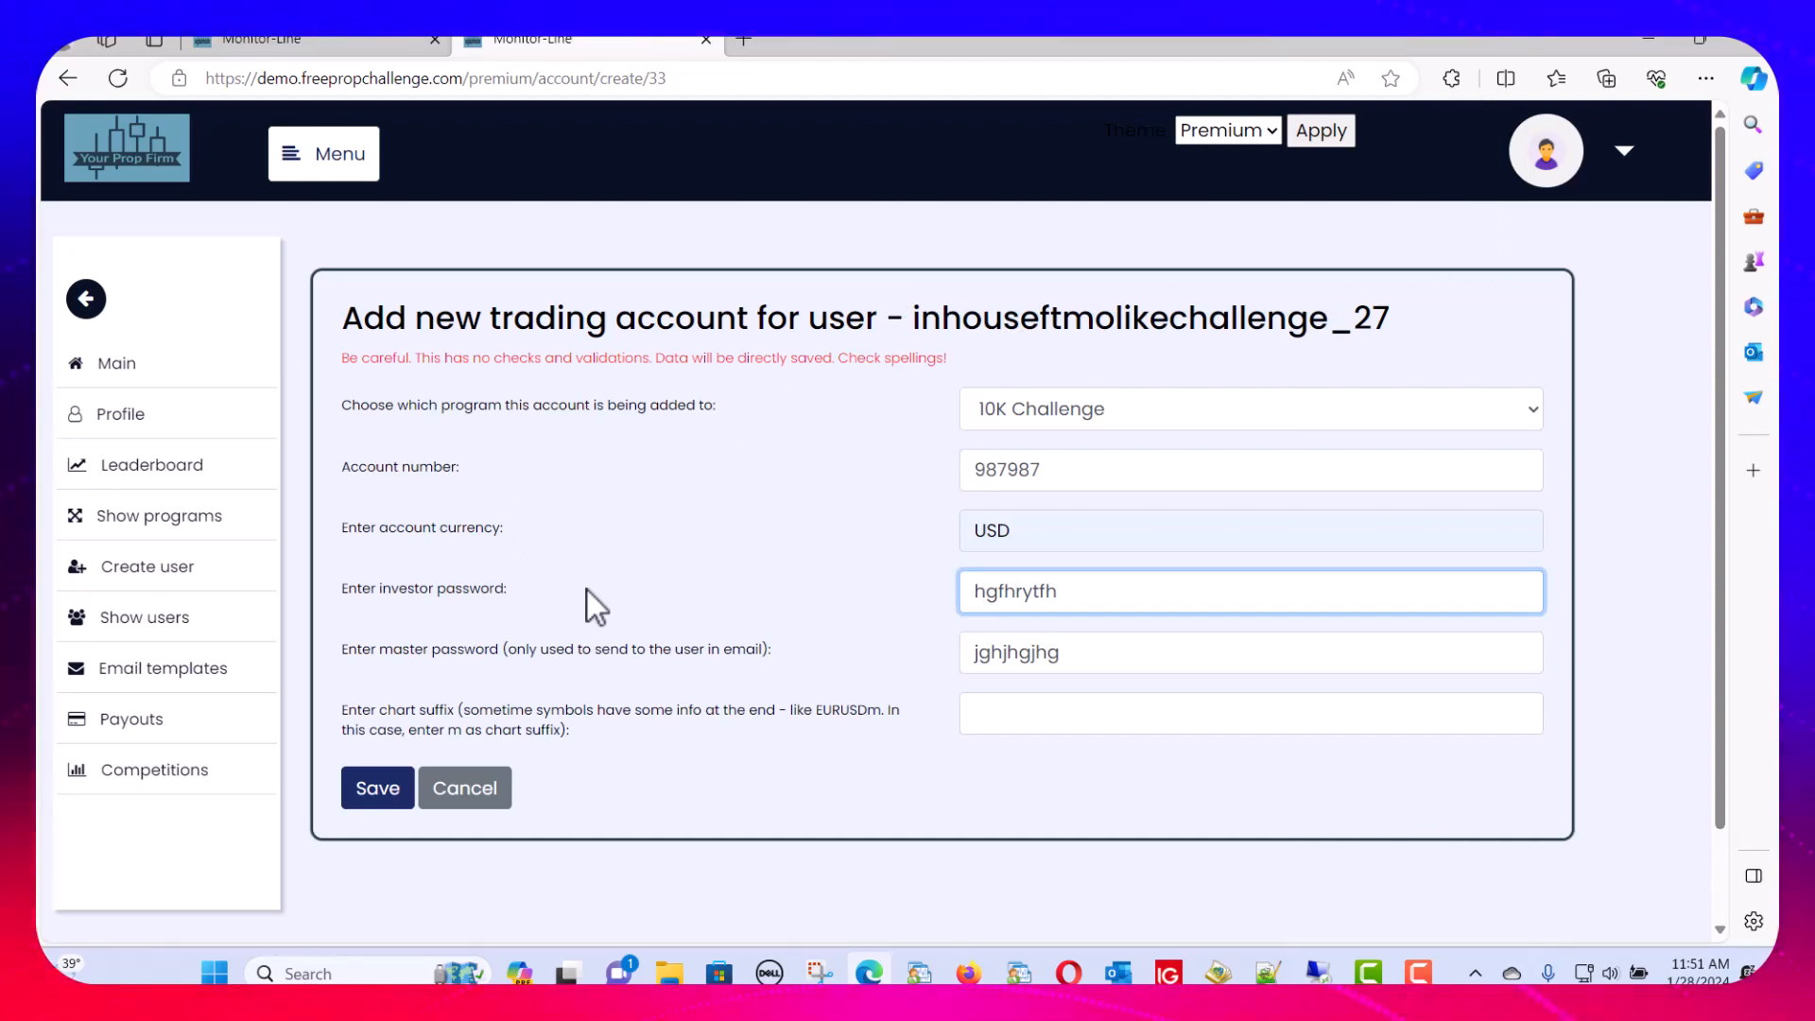
{"action": "left_click", "coordinate": [190, 518]}
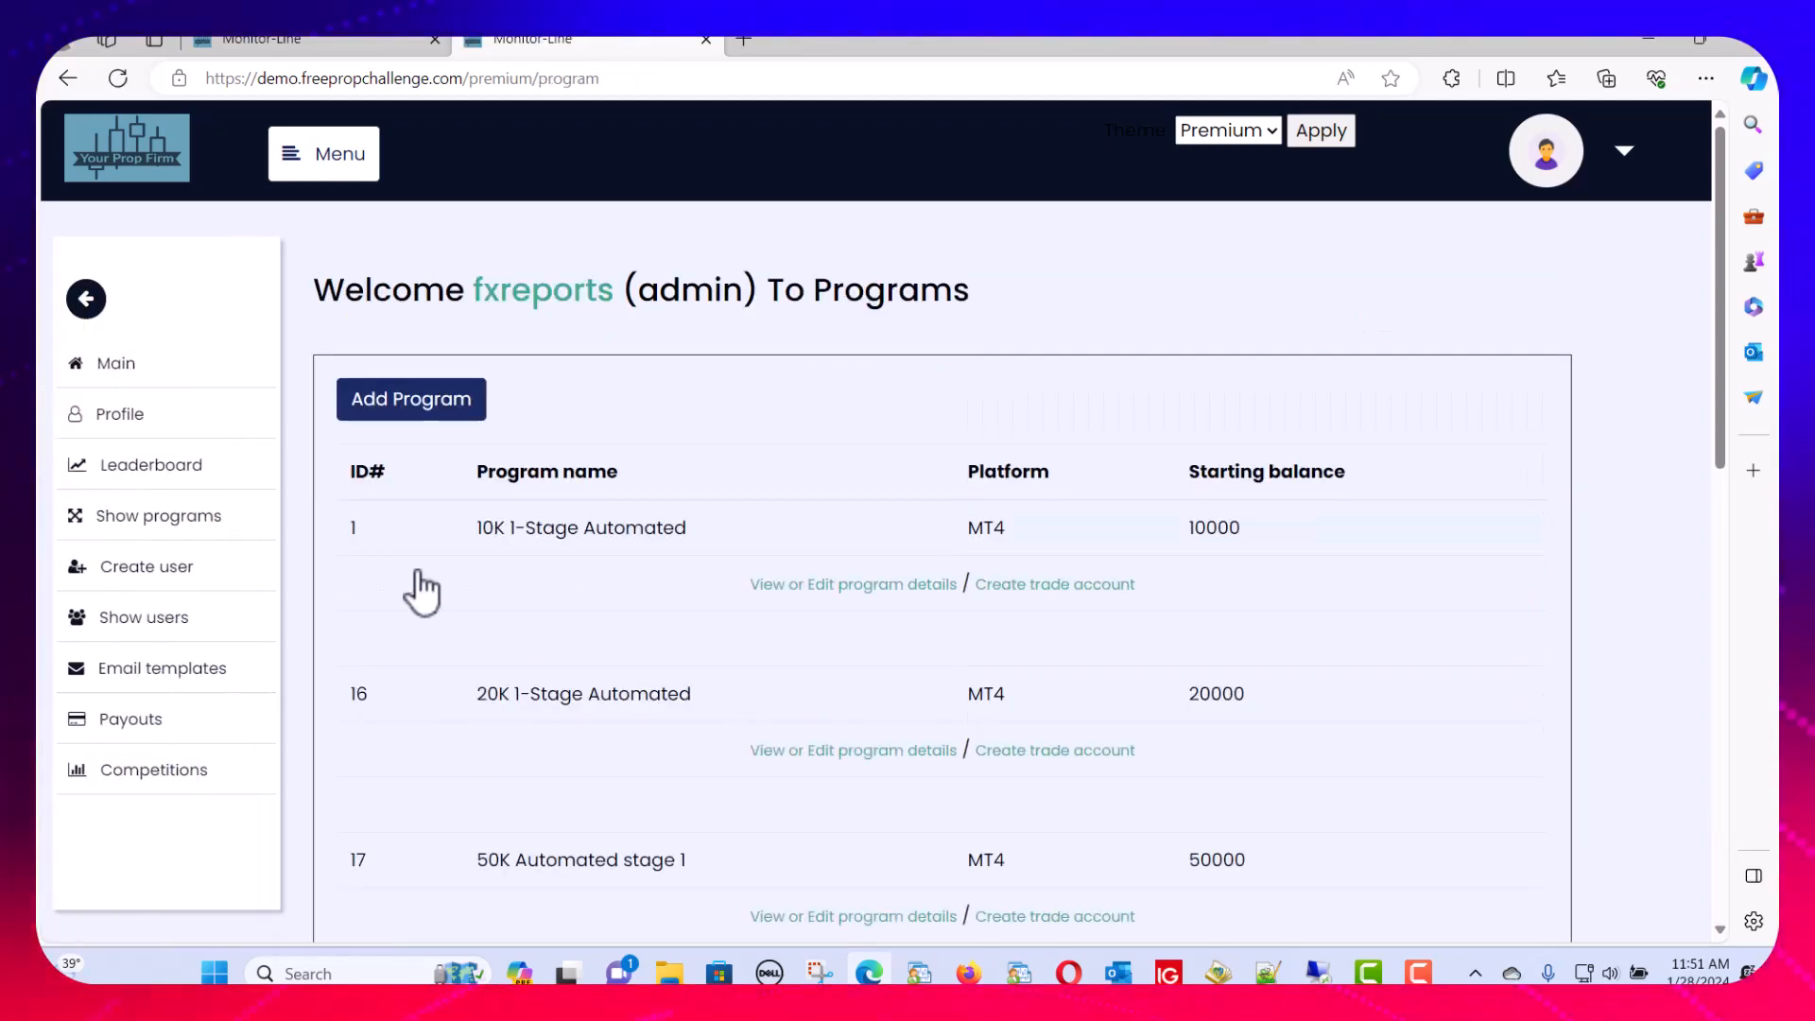
Scroll down to 10K Challenge (ID 21) and use its Create trade account link
{"action": "scroll", "coordinate": [562, 609], "scroll_direction": "down", "scroll_amount": 1}
{"action": "scroll", "coordinate": [561, 607], "scroll_direction": "down", "scroll_amount": 10}
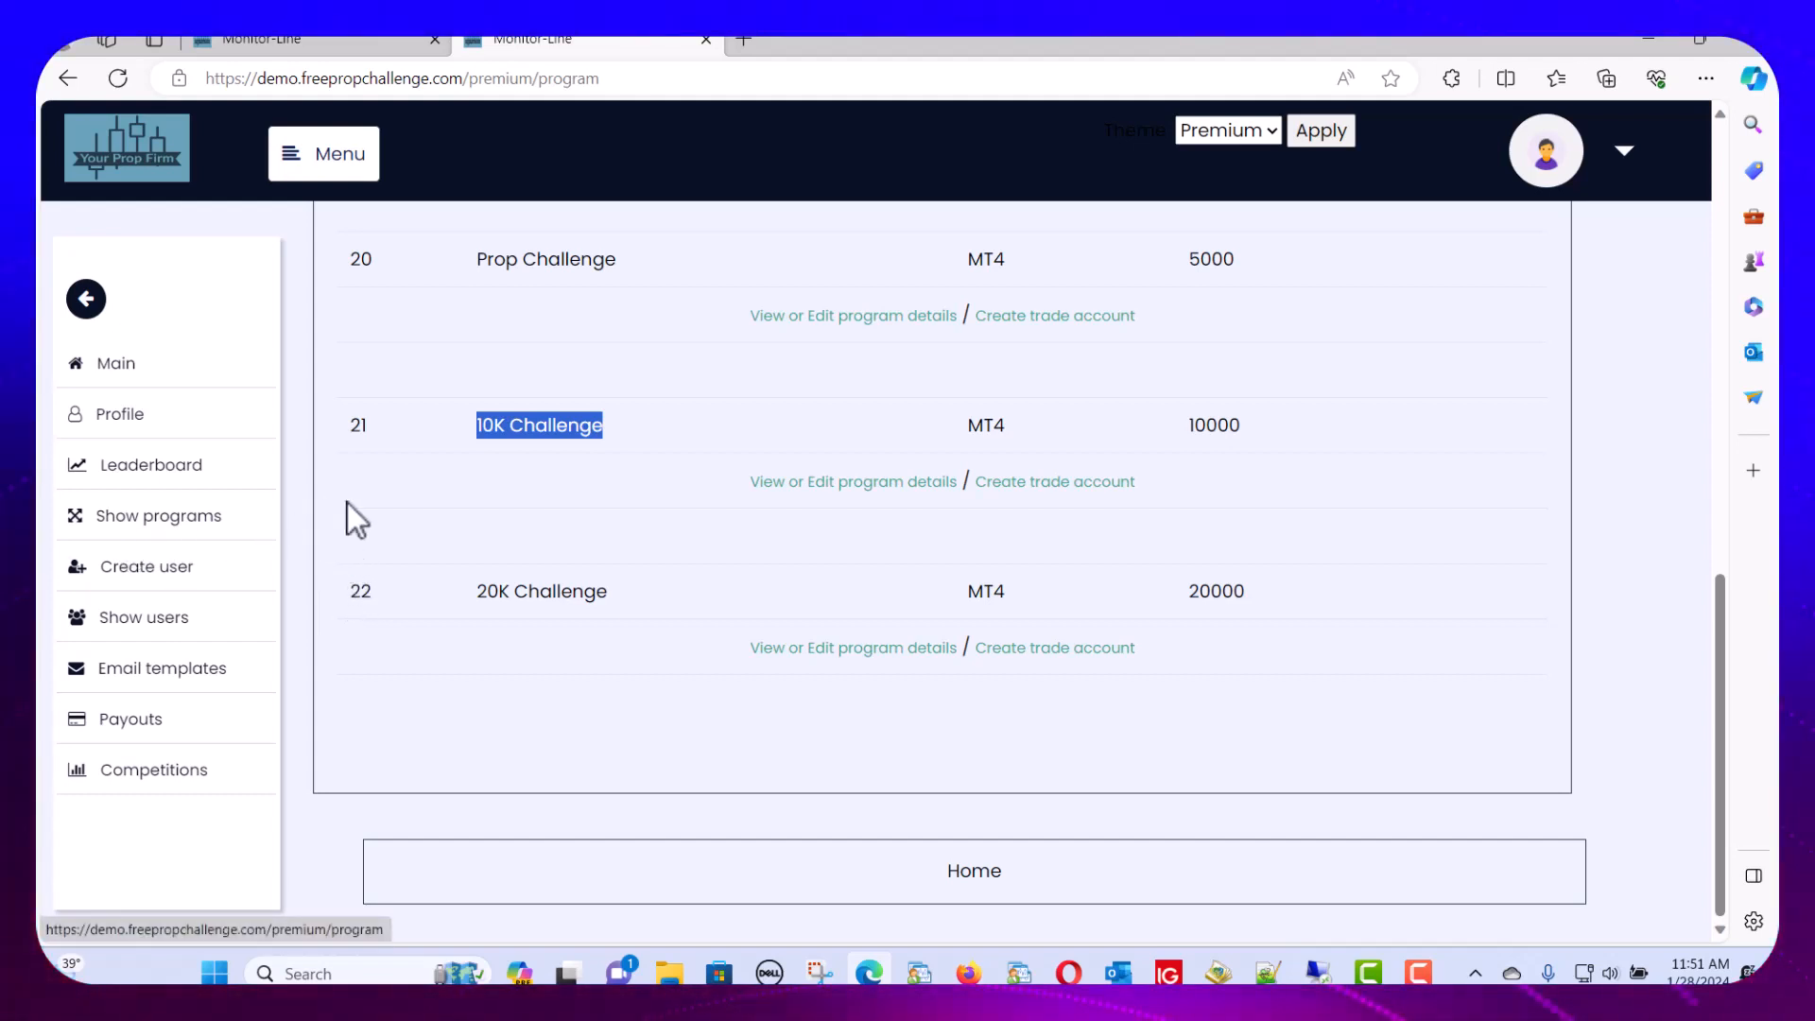
{"action": "left_click", "coordinate": [1007, 483]}
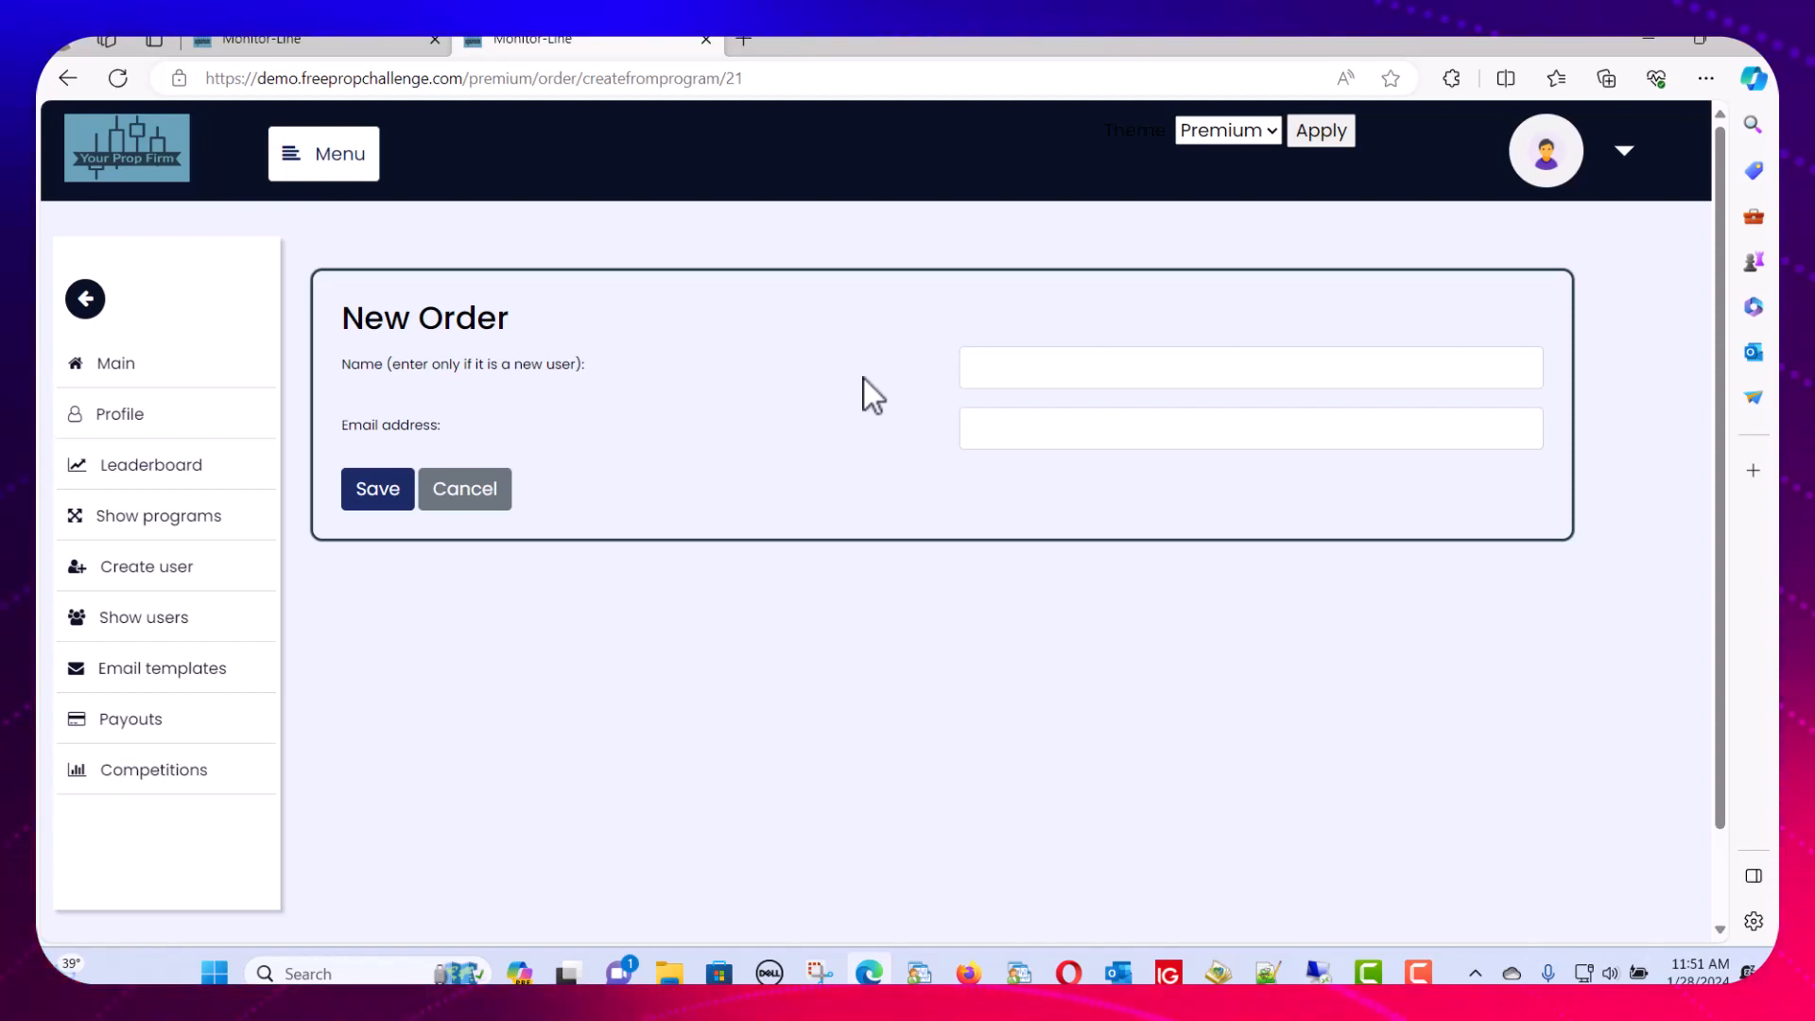
Autofill the order's name and e-mail from saved details, check the e-mail, and save the order
{"action": "left_click", "coordinate": [993, 428]}
{"action": "left_click", "coordinate": [1008, 513]}
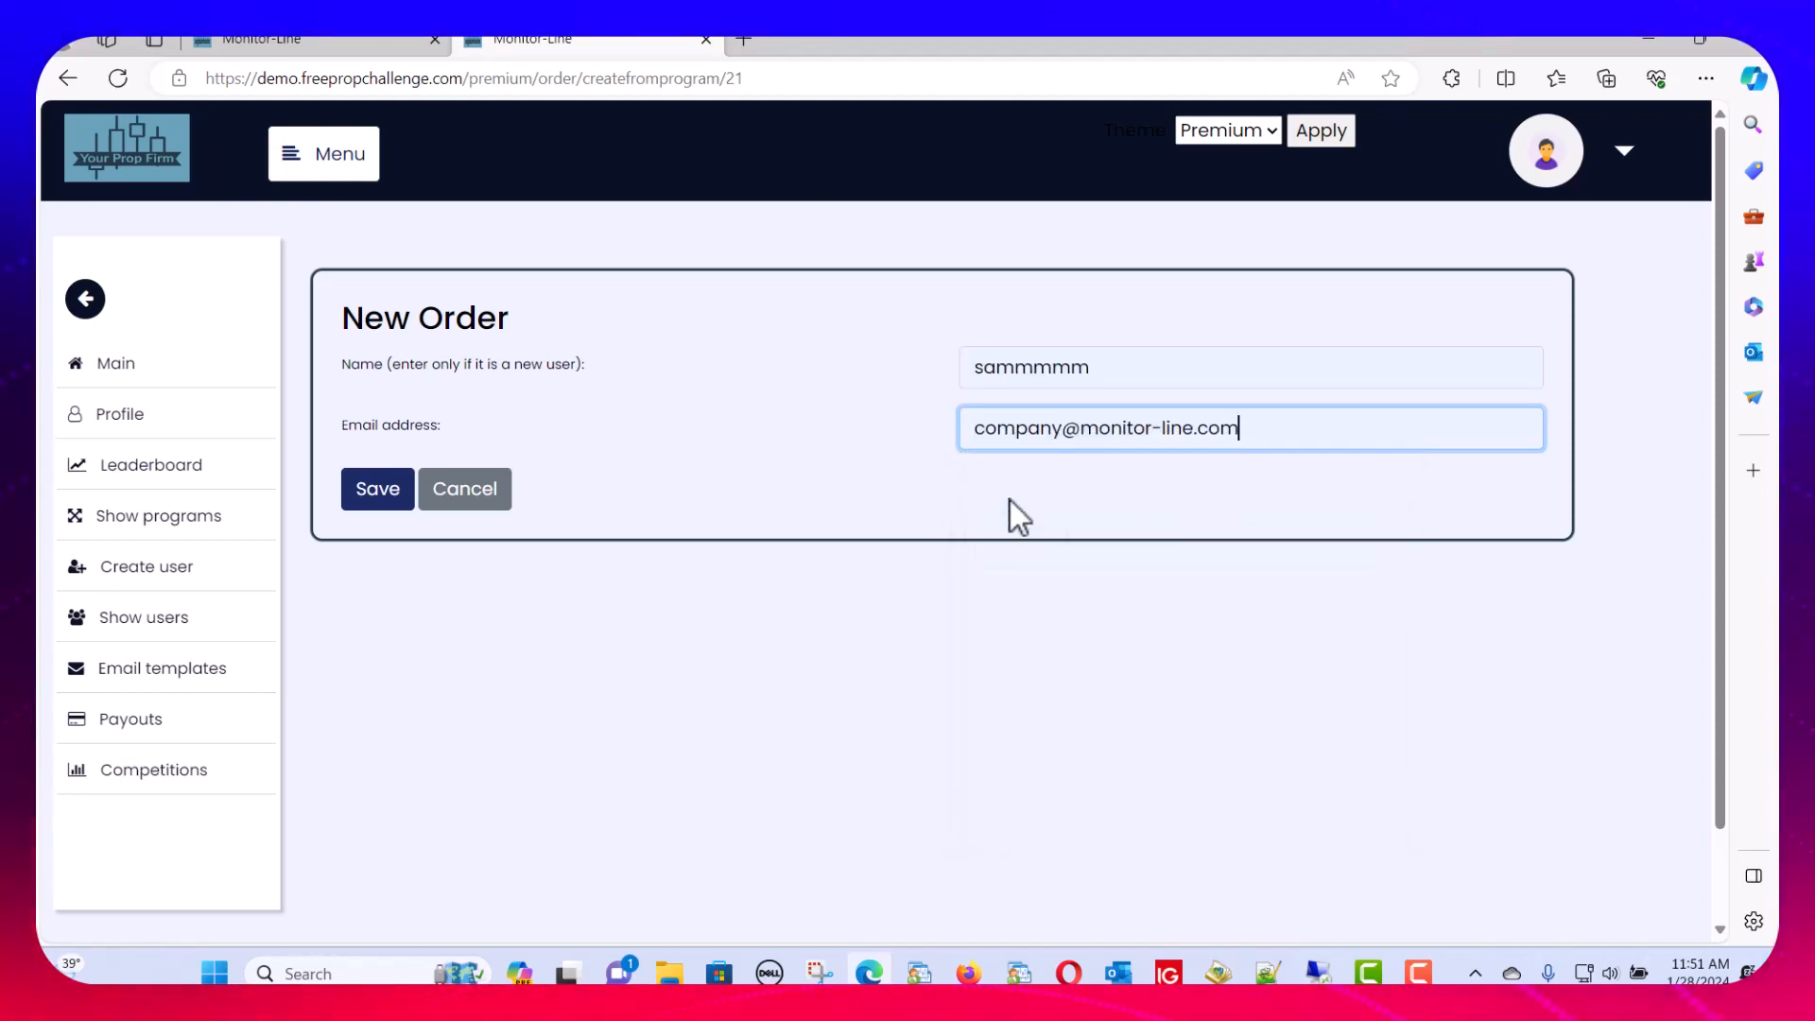
{"action": "left_click", "coordinate": [975, 432]}
{"action": "left_click_drag", "start_coordinate": [974, 431], "coordinate": [1225, 430]}
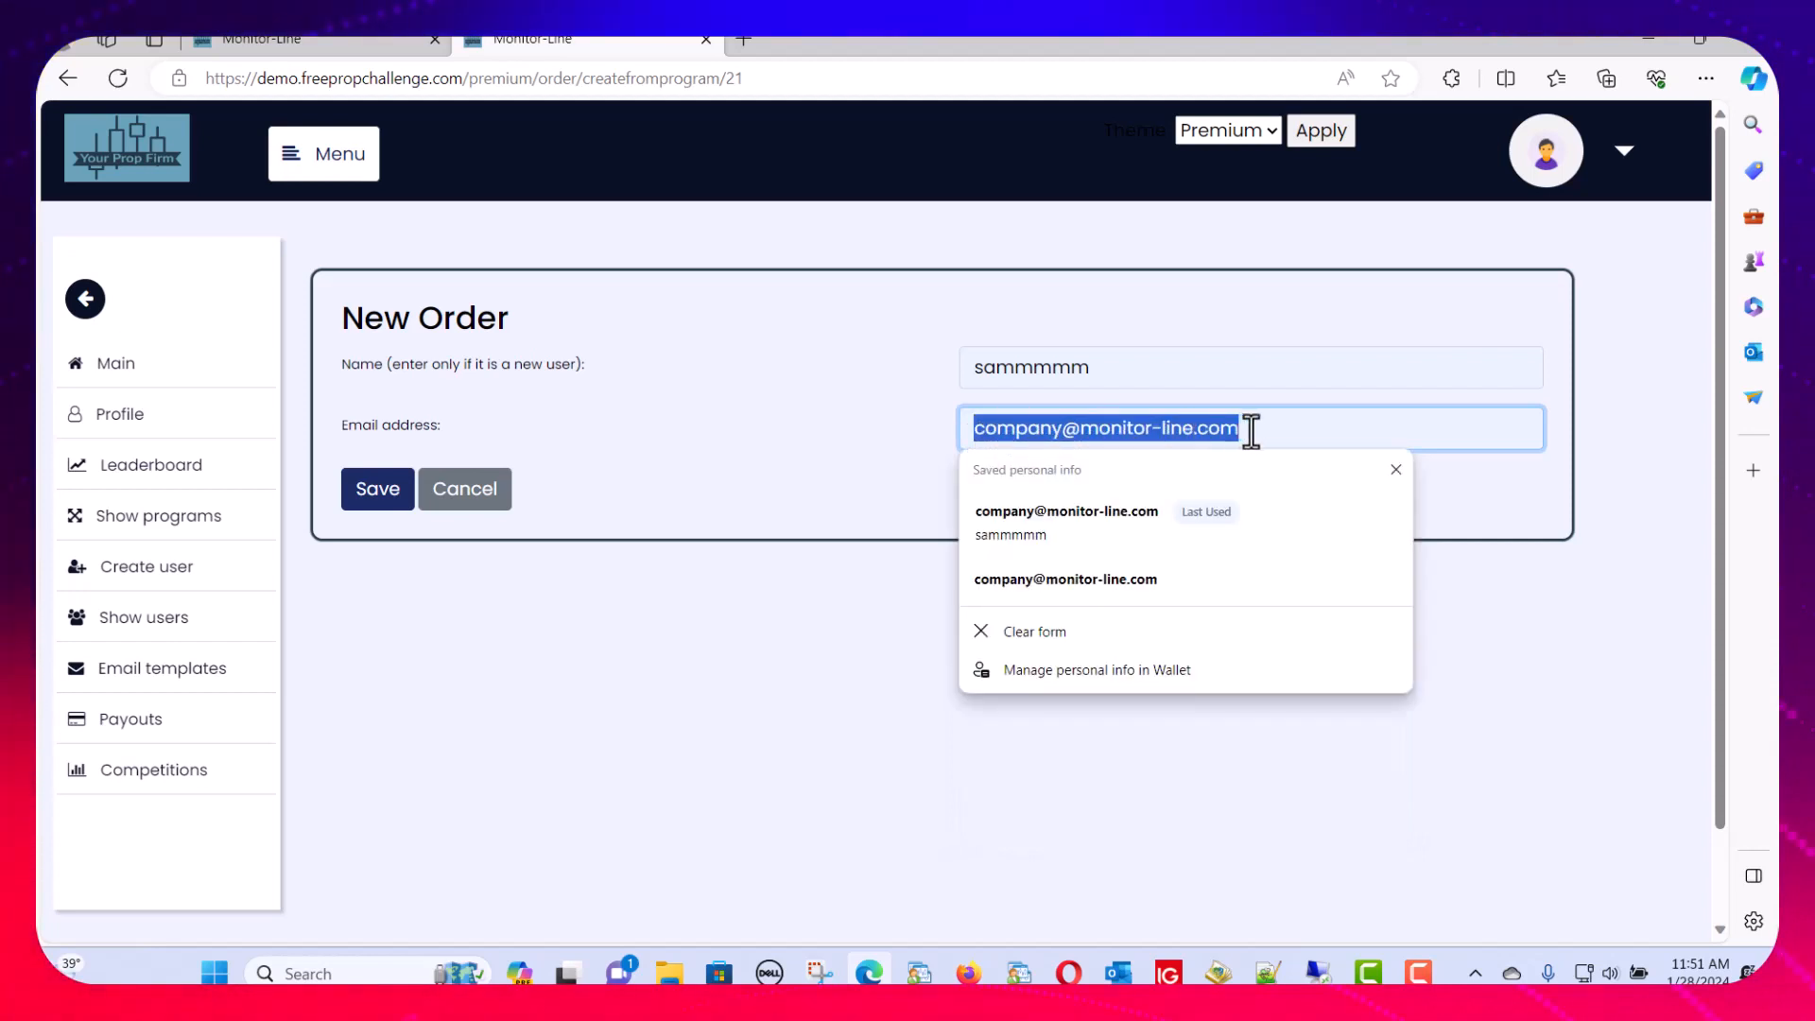
{"action": "left_click", "coordinate": [831, 449]}
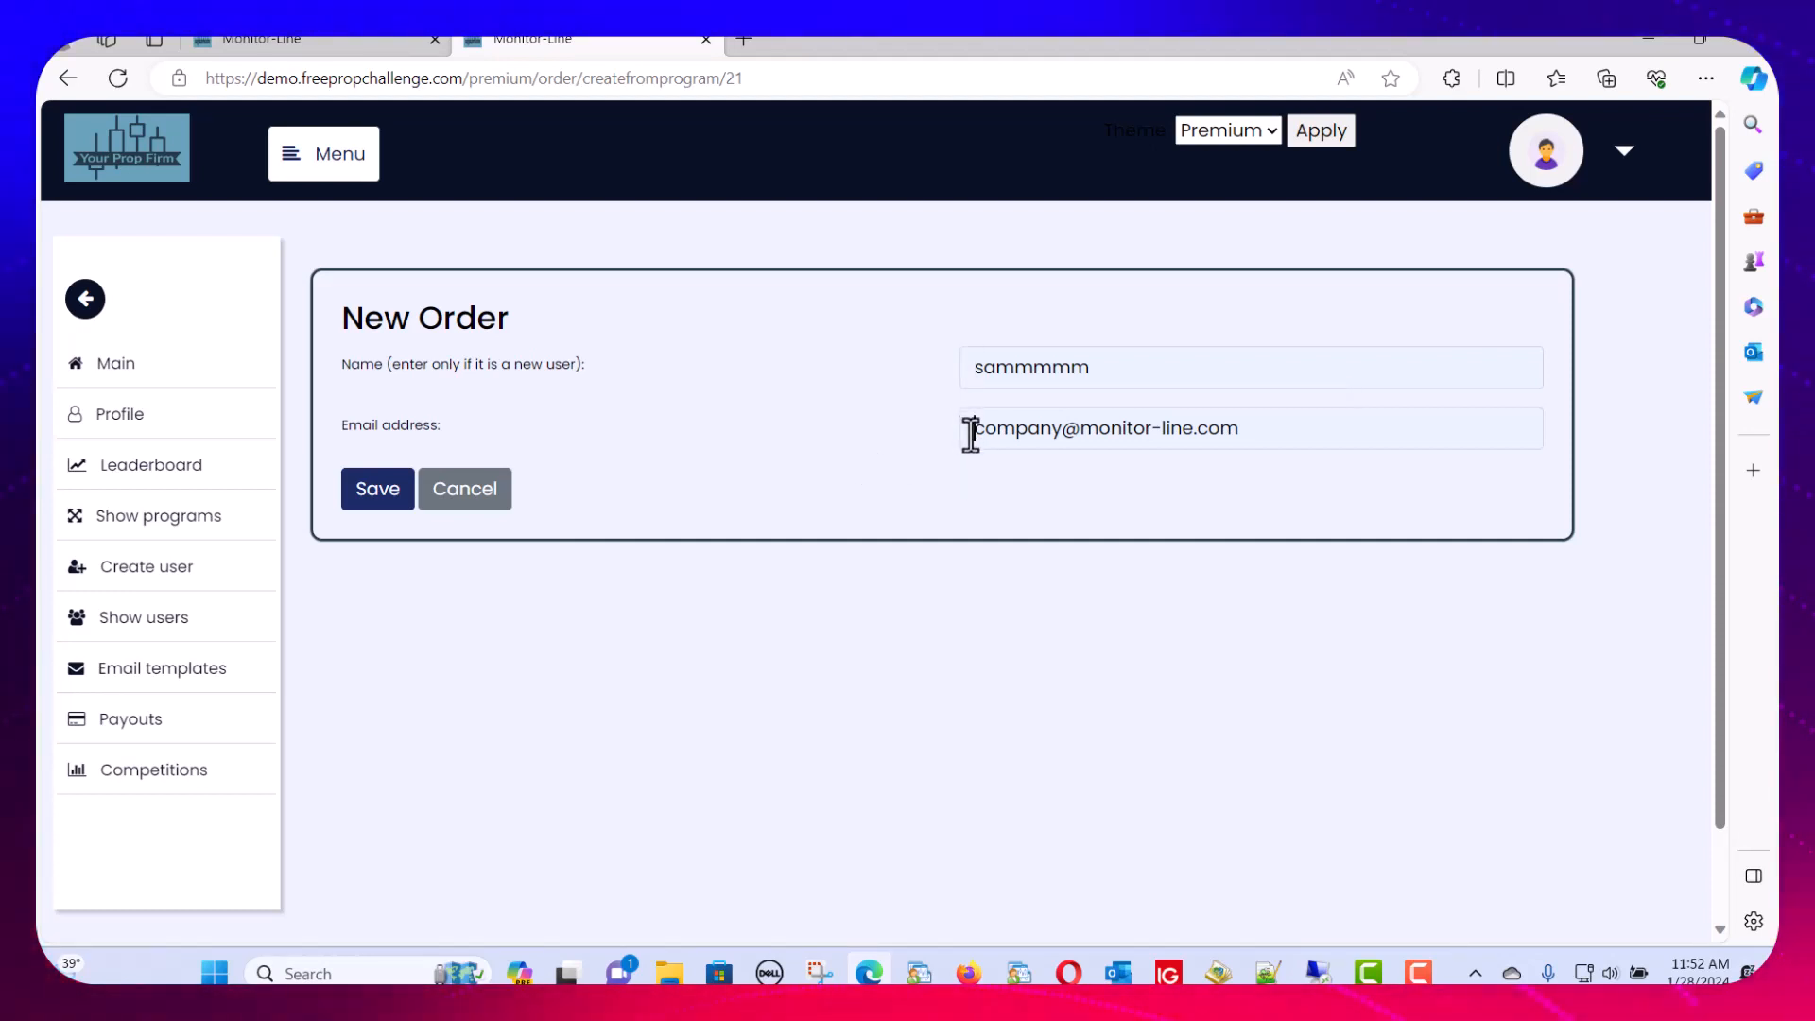
{"action": "left_click_drag", "start_coordinate": [963, 427], "coordinate": [1219, 429]}
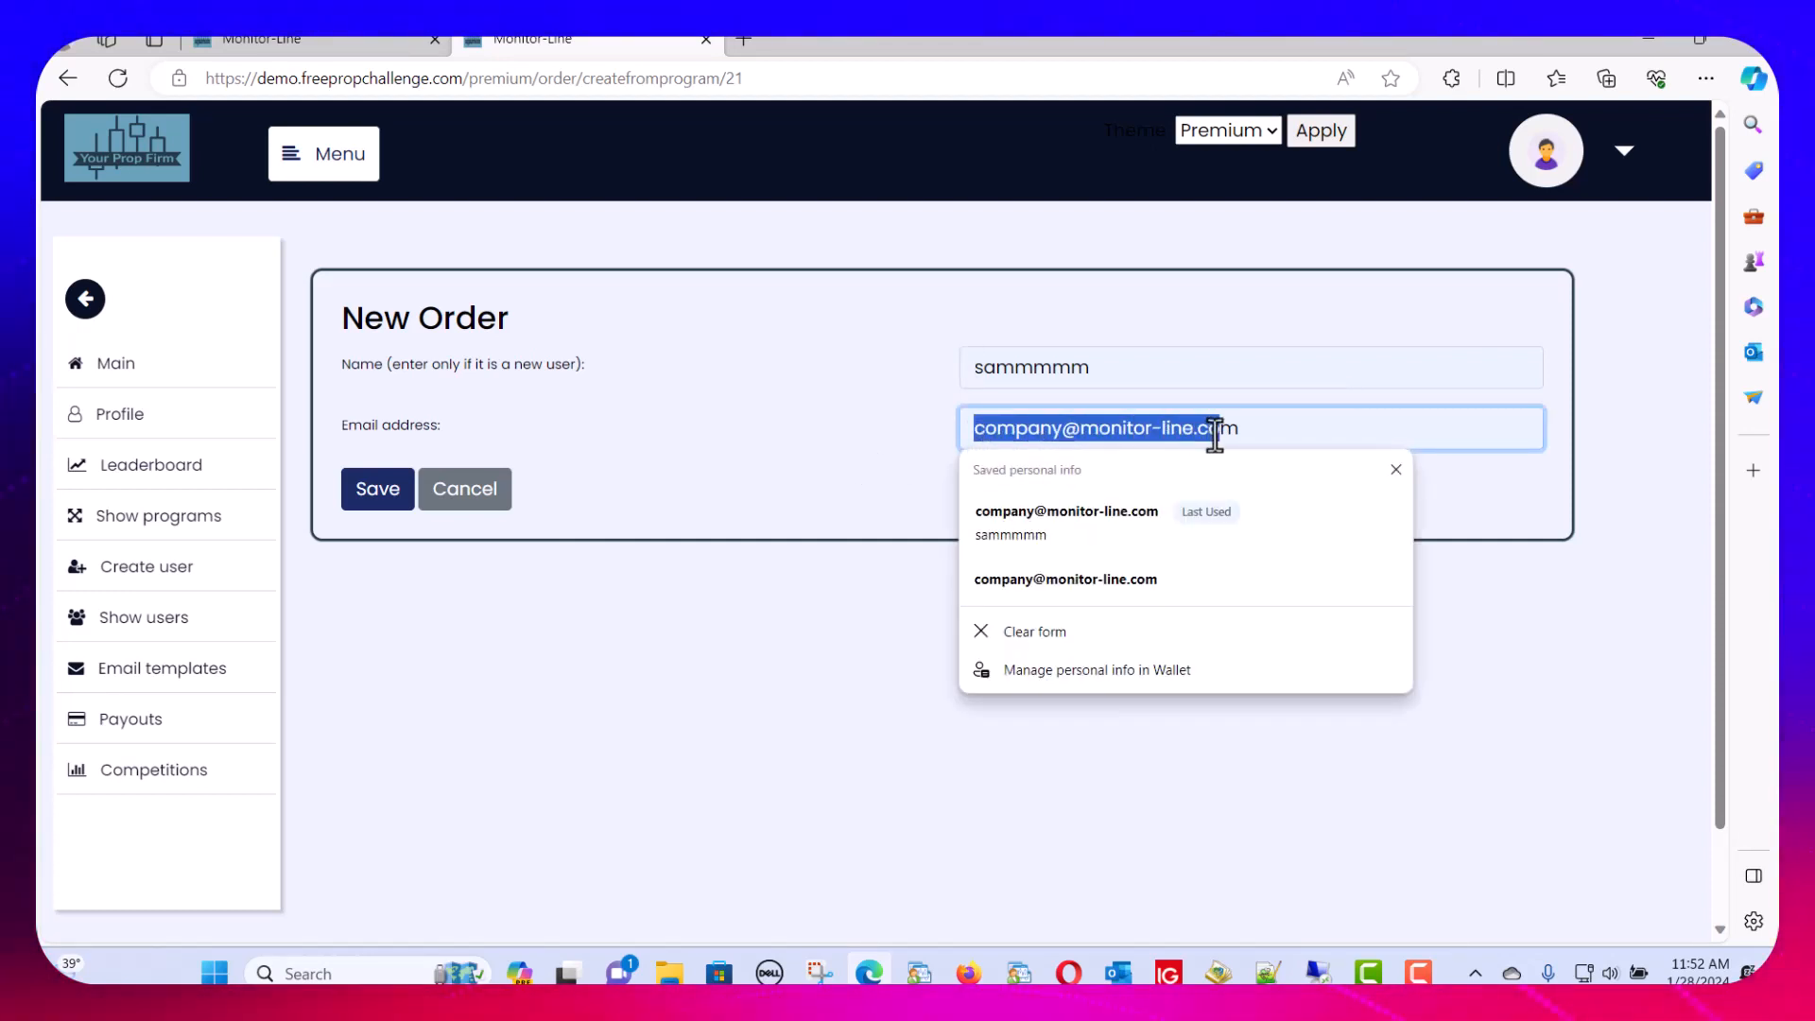
{"action": "left_click", "coordinate": [840, 428]}
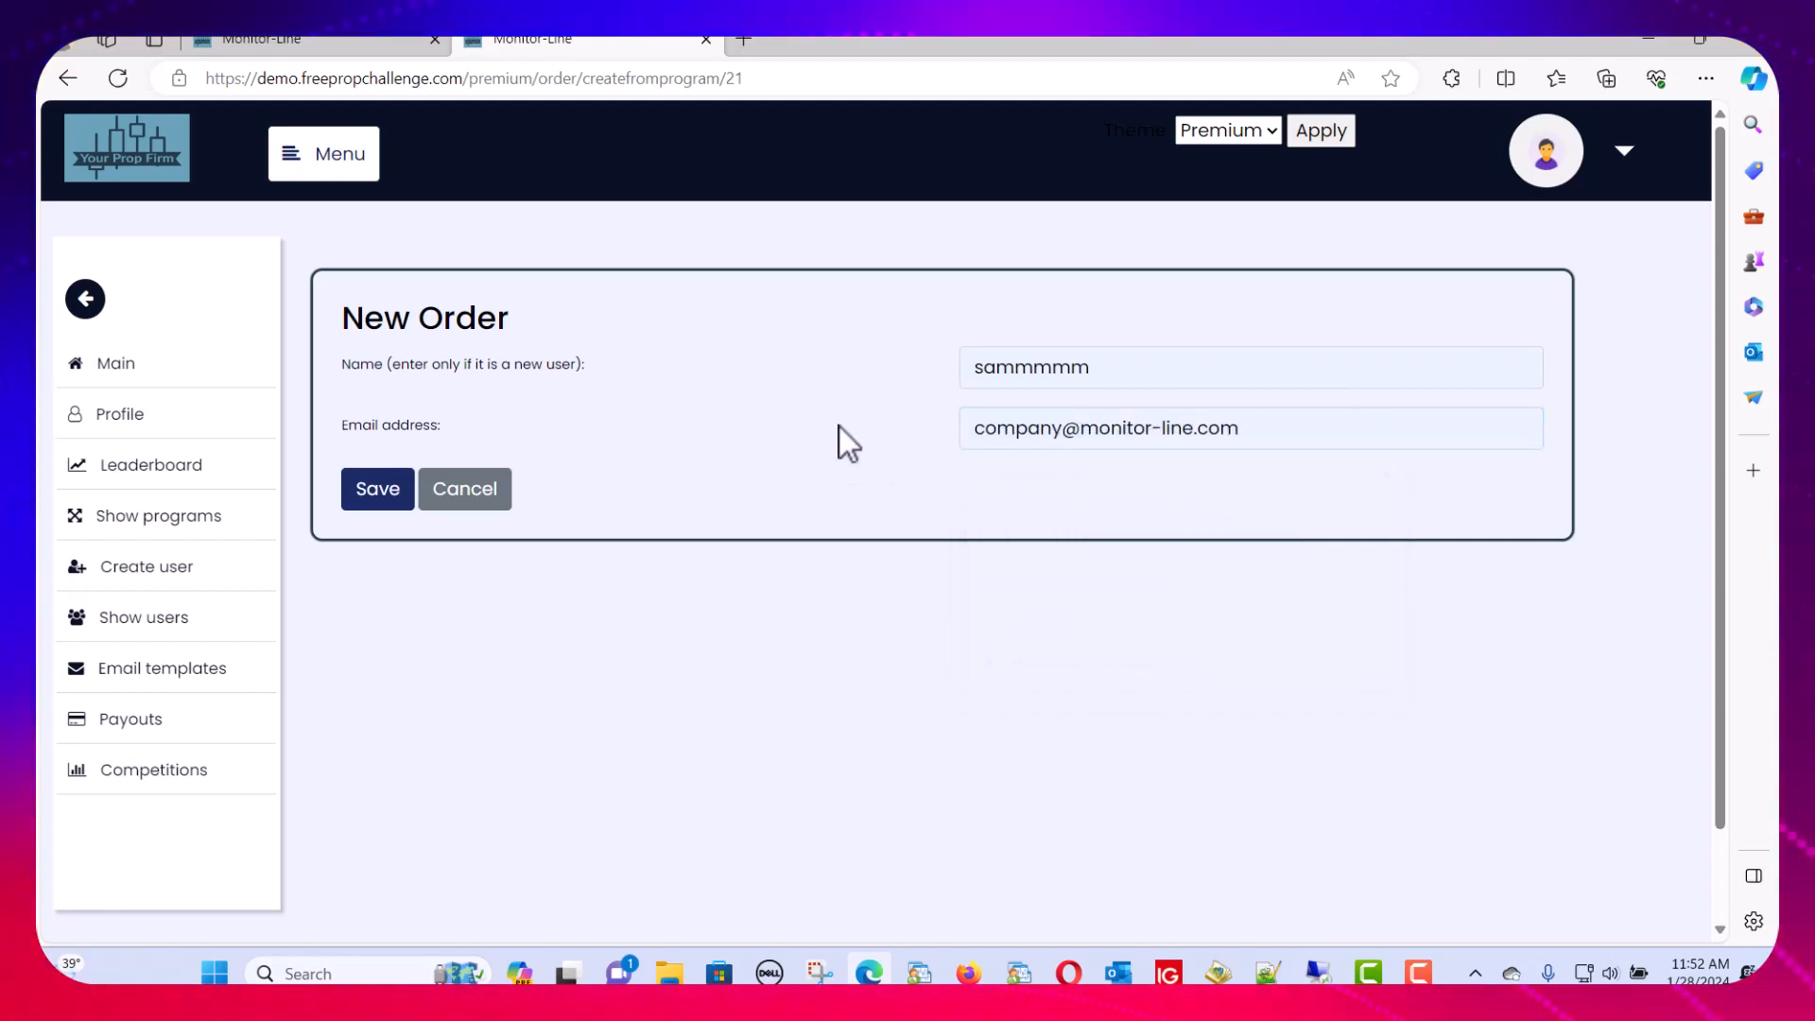
{"action": "left_click", "coordinate": [379, 499]}
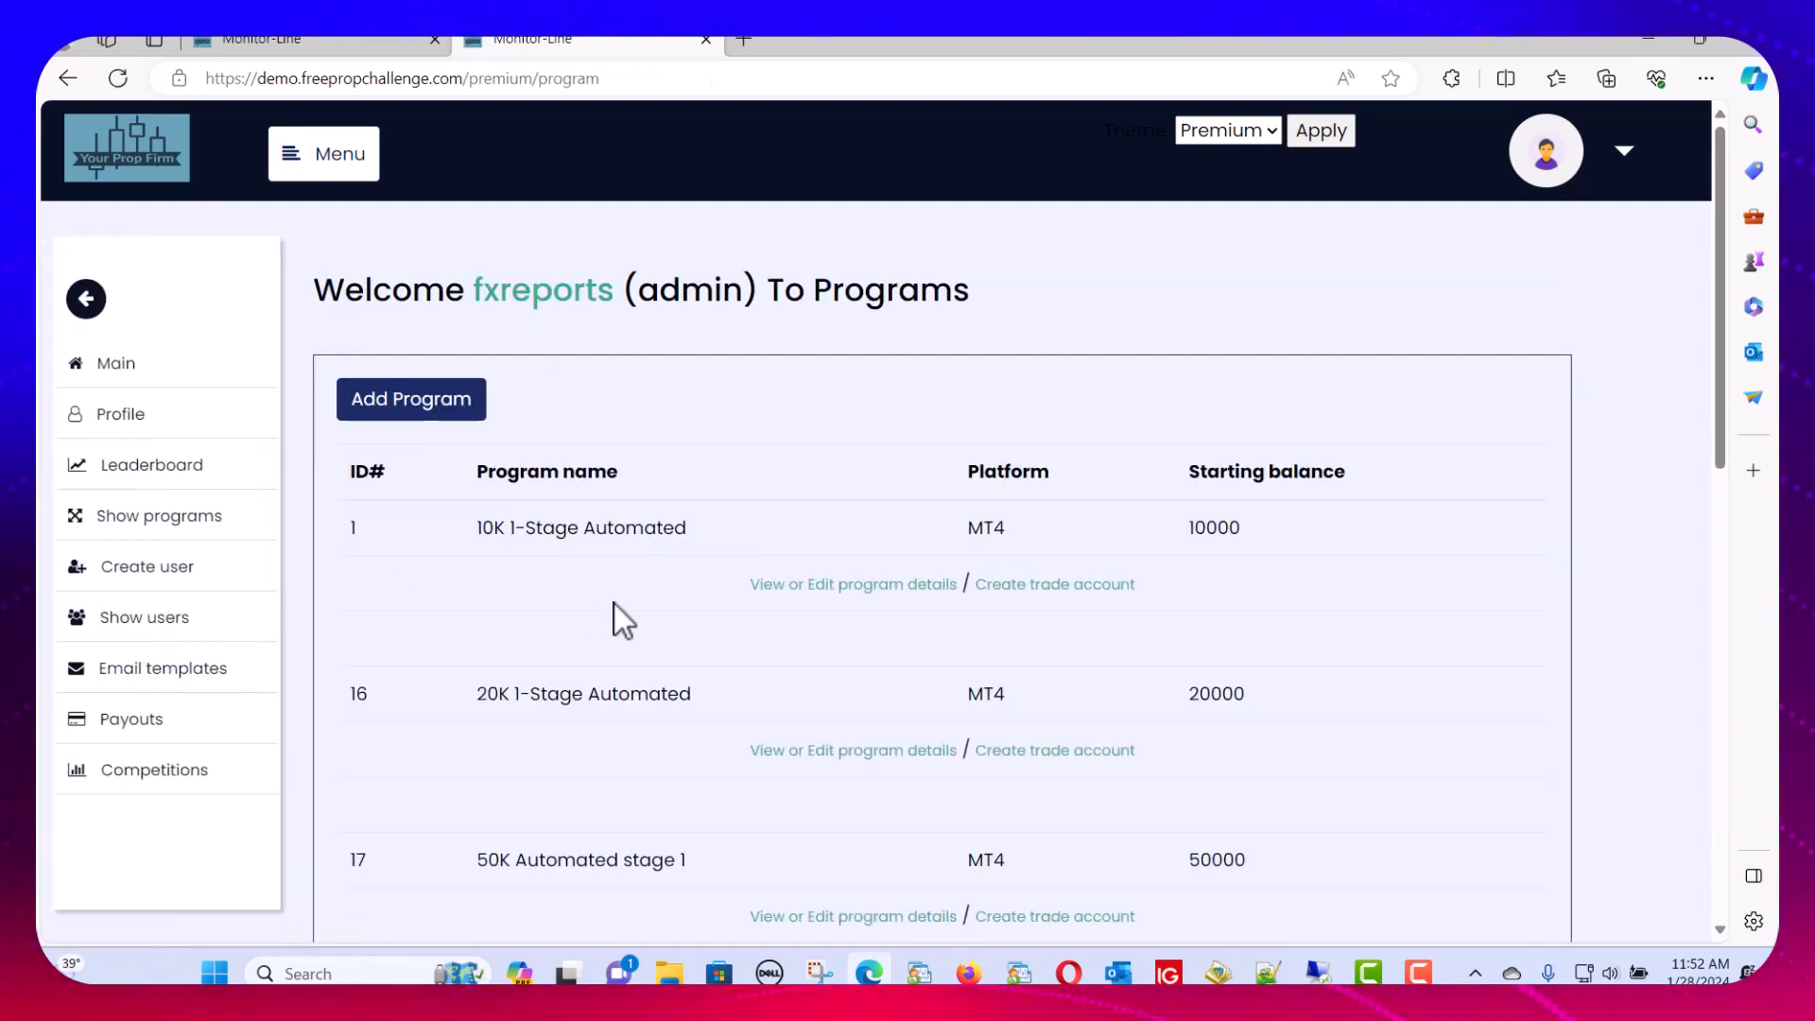
Scroll through the 10K Challenge broker, server, balance and drawdown settings, then switch to Outlook
{"action": "scroll", "coordinate": [636, 614], "scroll_direction": "down", "scroll_amount": 15}
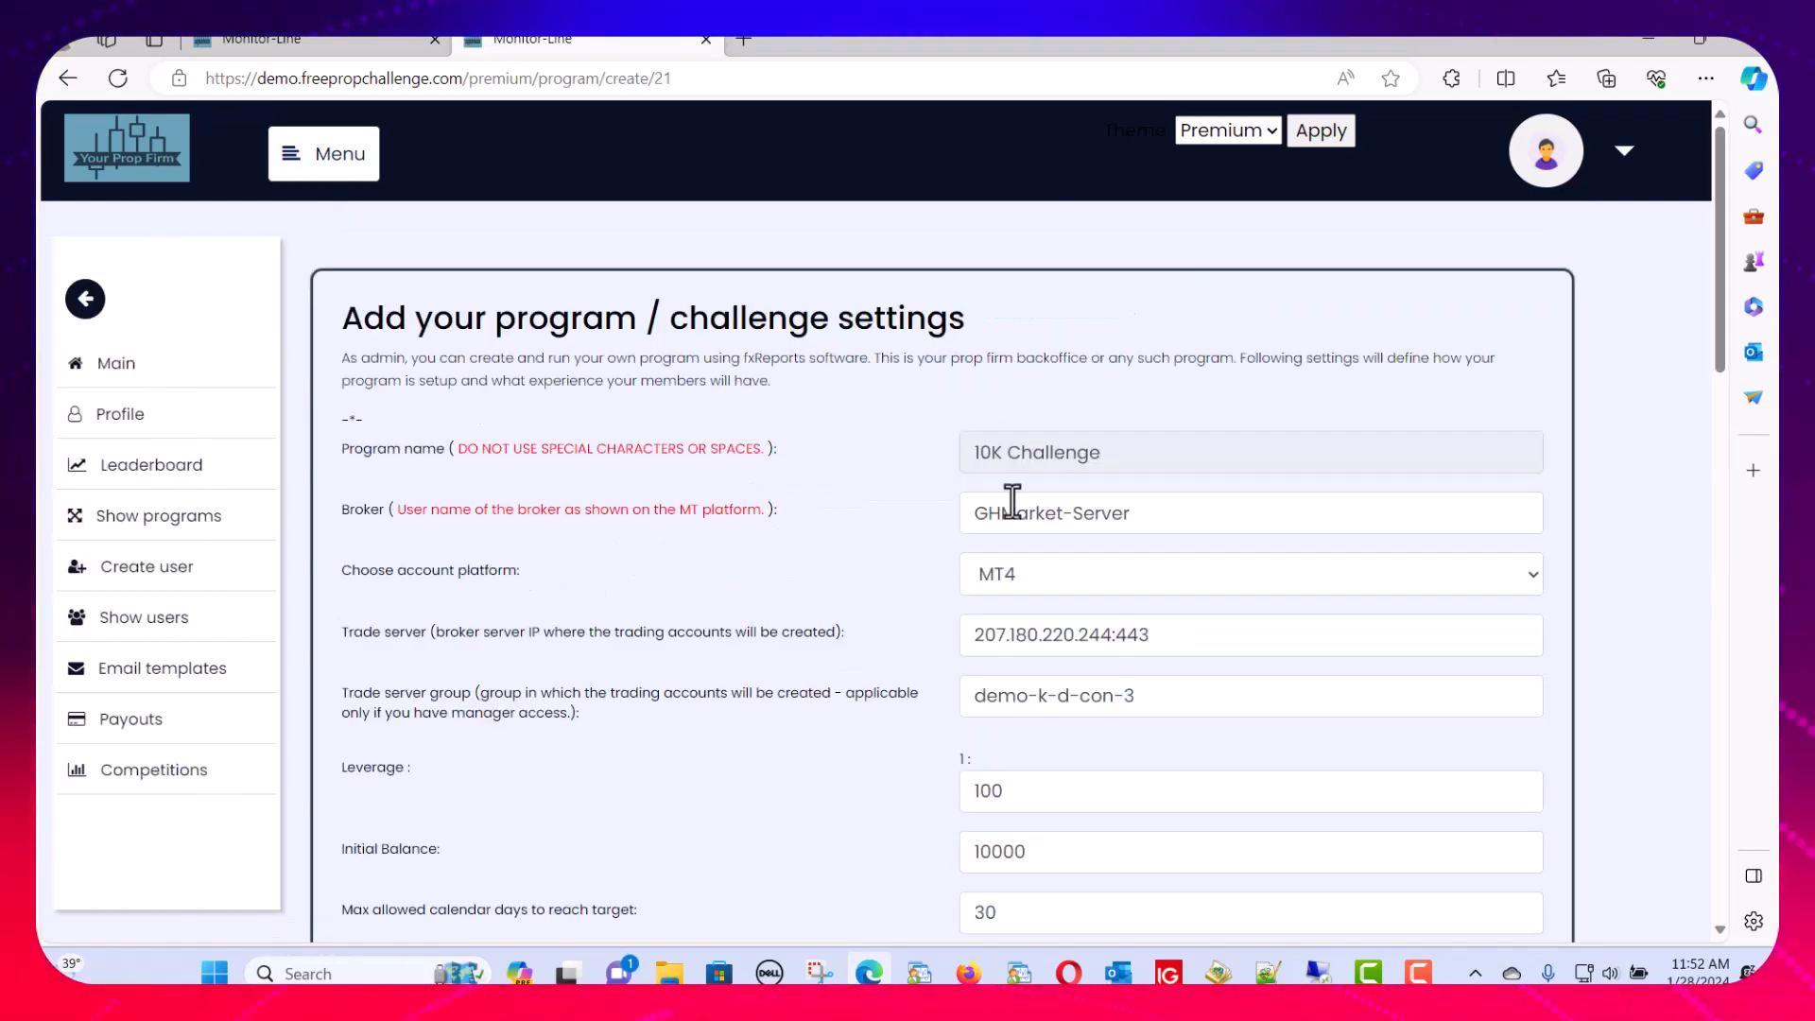
{"action": "scroll", "coordinate": [848, 535], "scroll_direction": "down", "scroll_amount": 4}
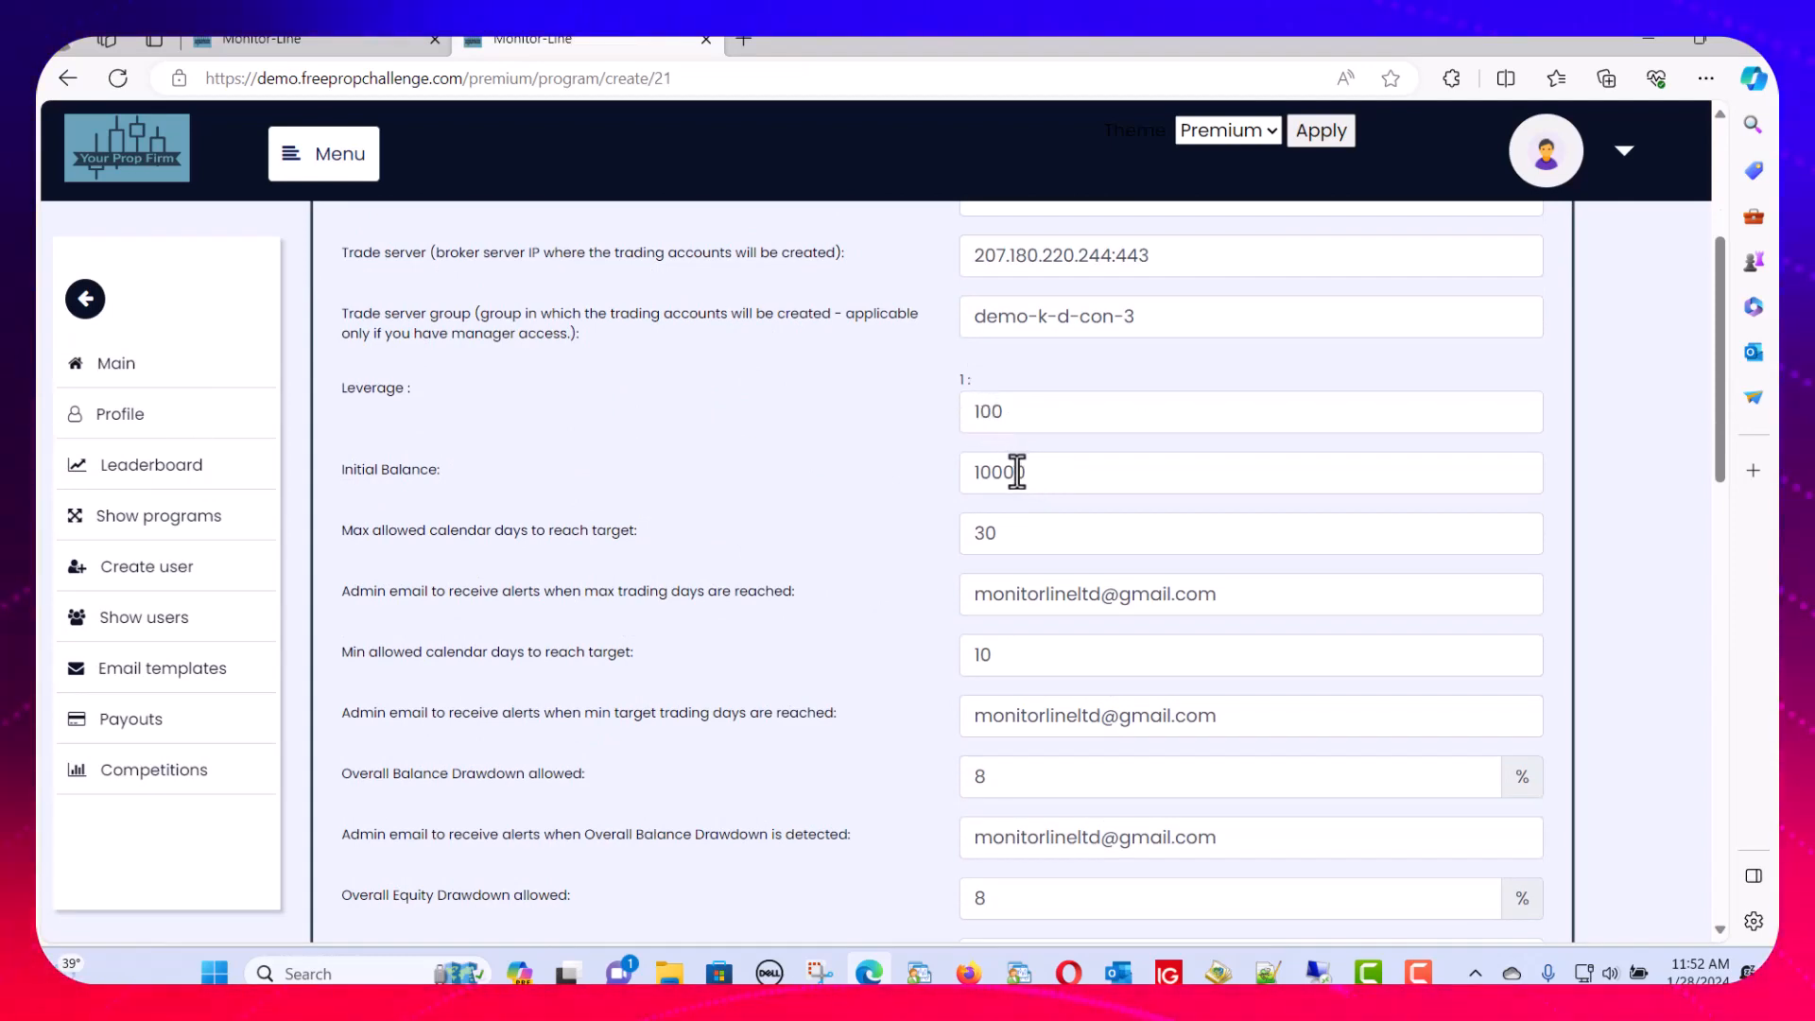
{"action": "scroll", "coordinate": [826, 502], "scroll_direction": "down", "scroll_amount": 1}
{"action": "scroll", "coordinate": [826, 502], "scroll_direction": "down", "scroll_amount": 5}
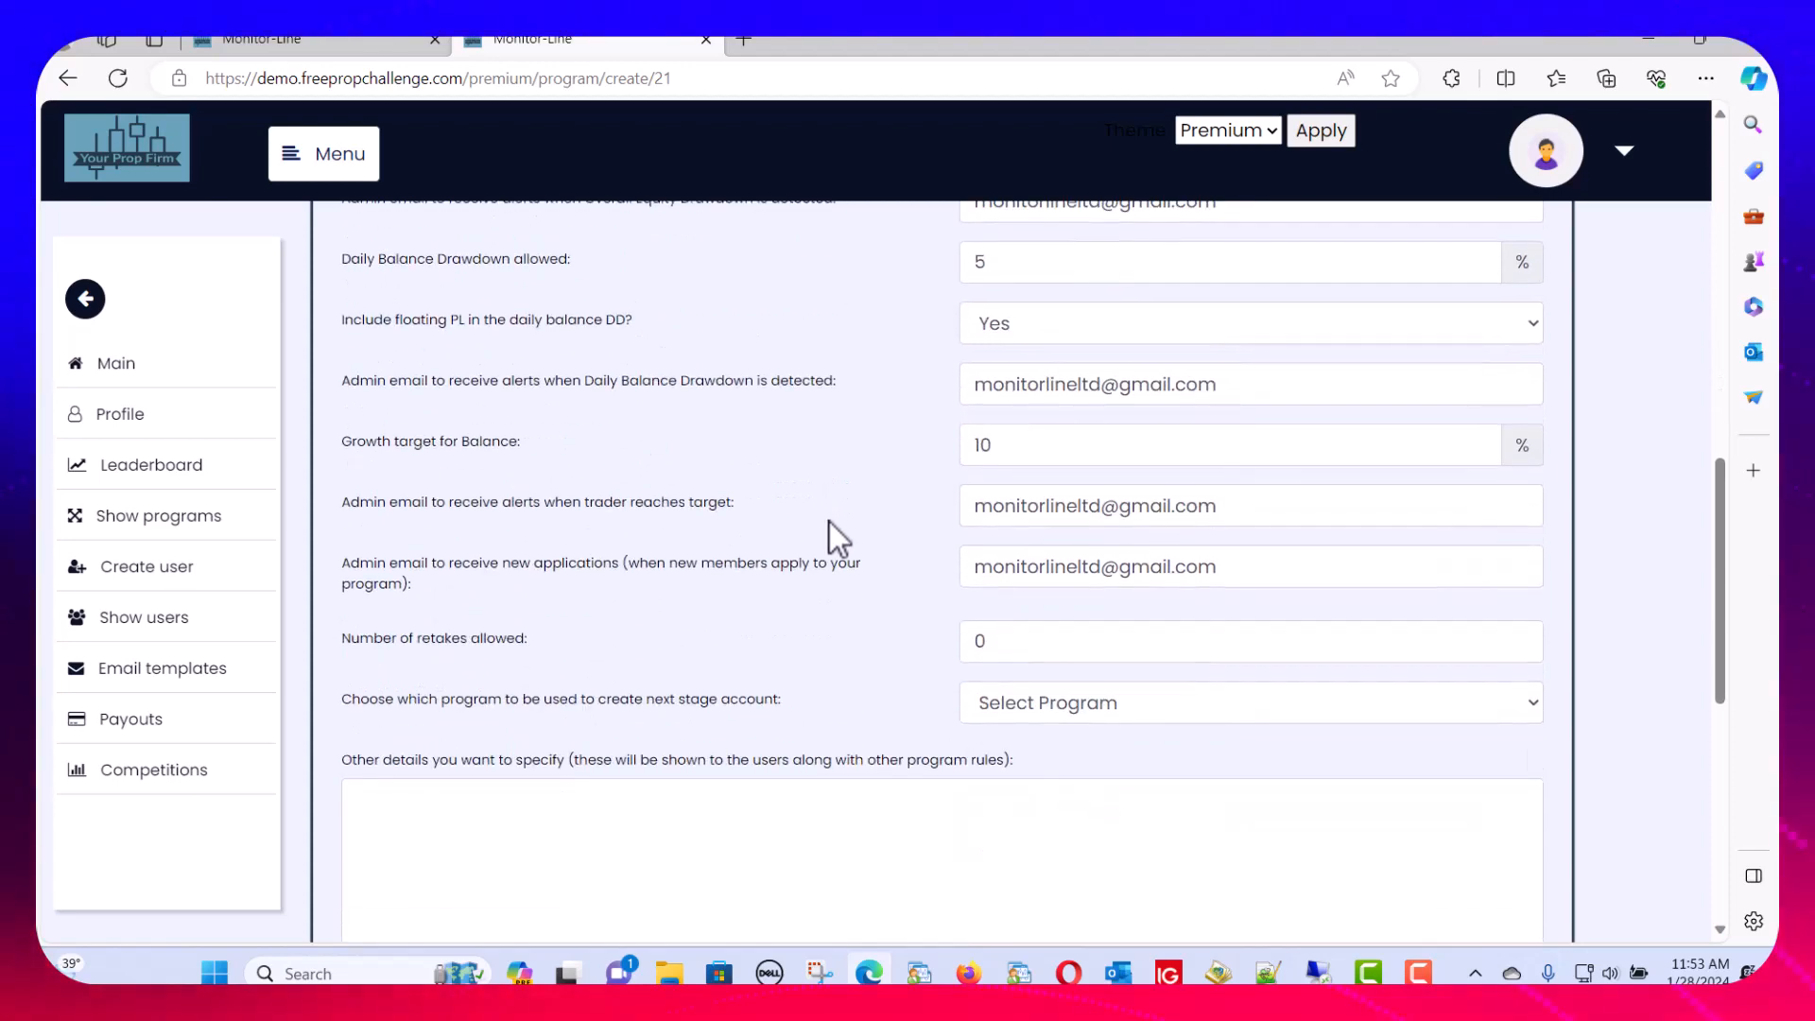
{"action": "scroll", "coordinate": [830, 525], "scroll_direction": "up", "scroll_amount": 2}
{"action": "scroll", "coordinate": [829, 527], "scroll_direction": "up", "scroll_amount": 3}
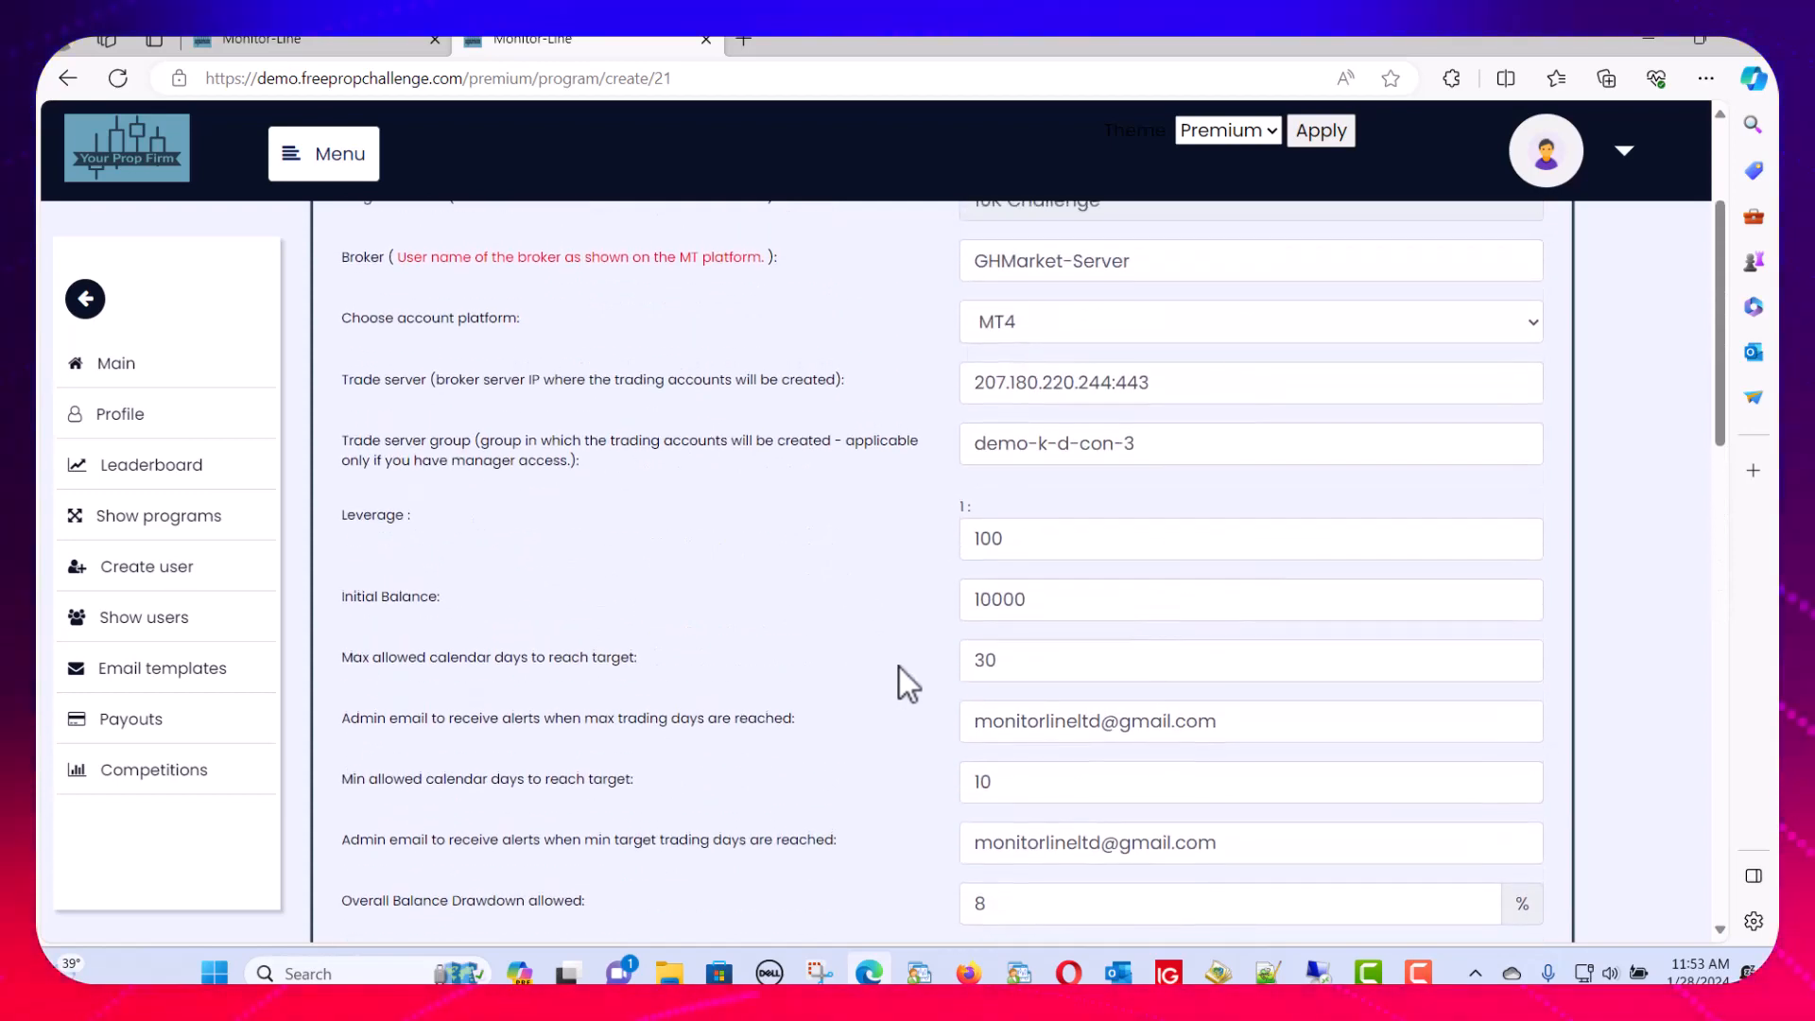
{"action": "left_click", "coordinate": [1119, 974]}
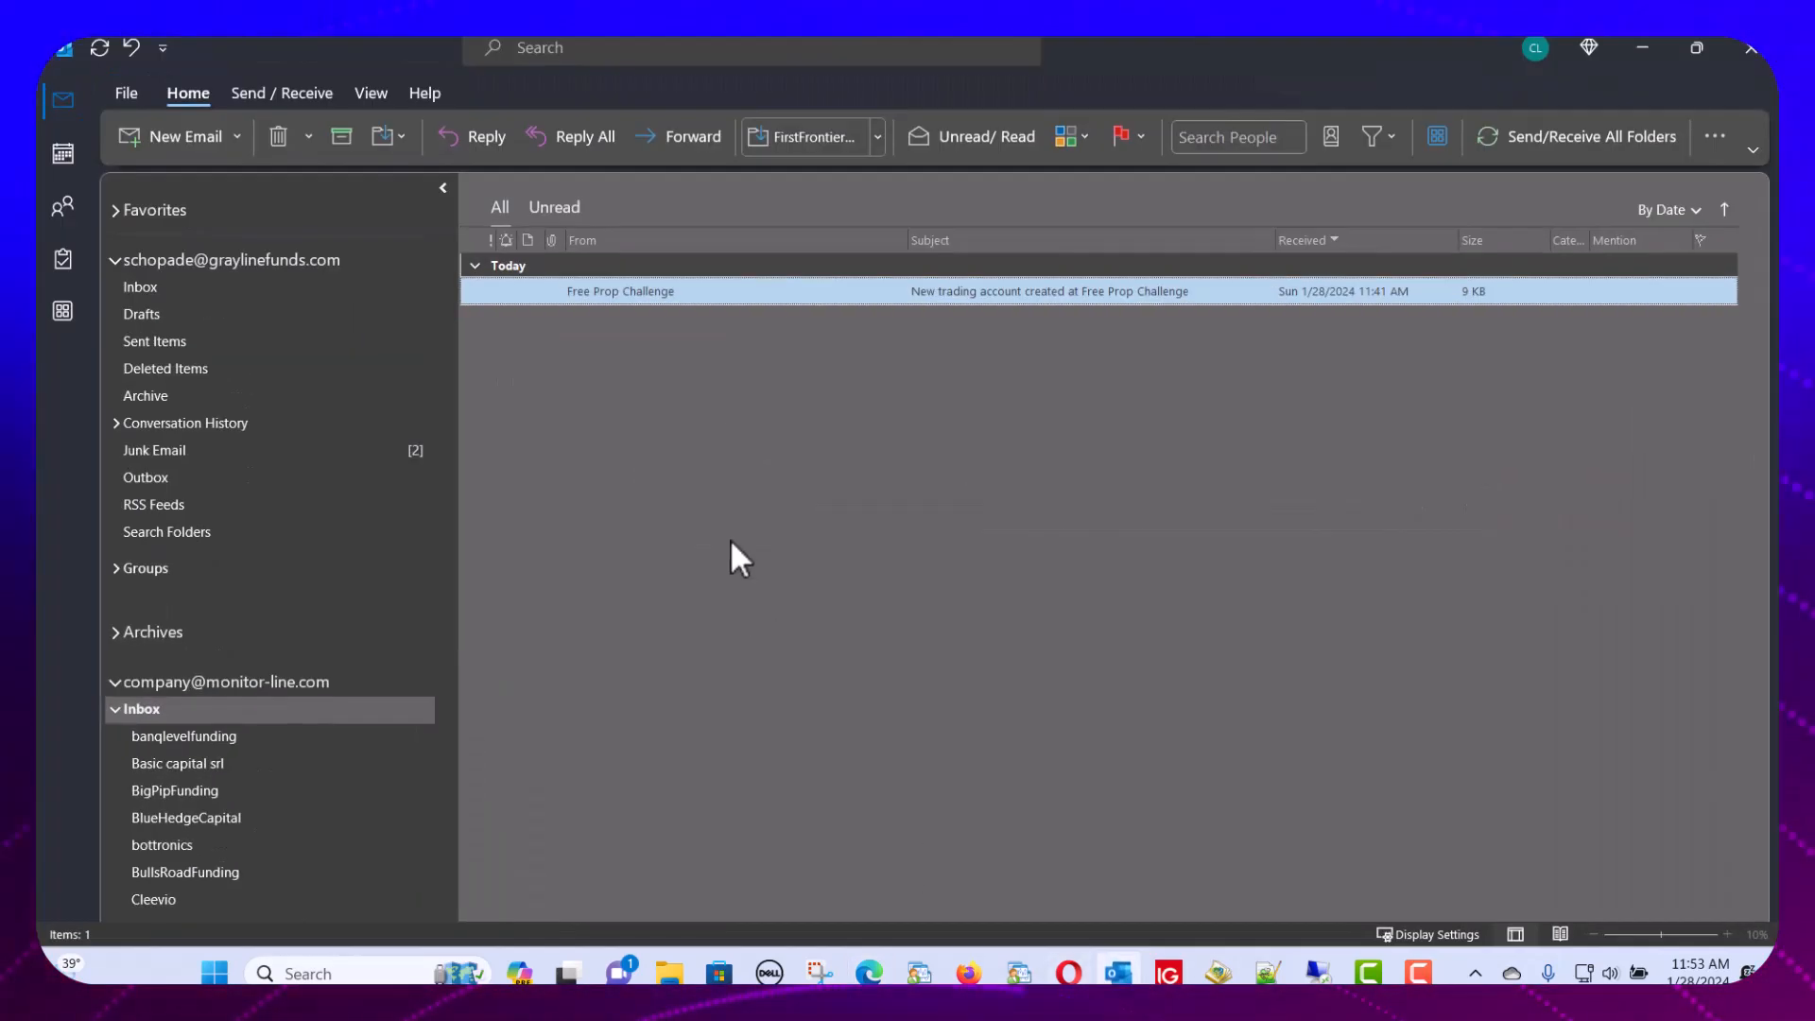
Fetch new mail and open the 'New trading account created at Free Prop Challenge' email to check its details
{"action": "left_click", "coordinate": [1529, 133]}
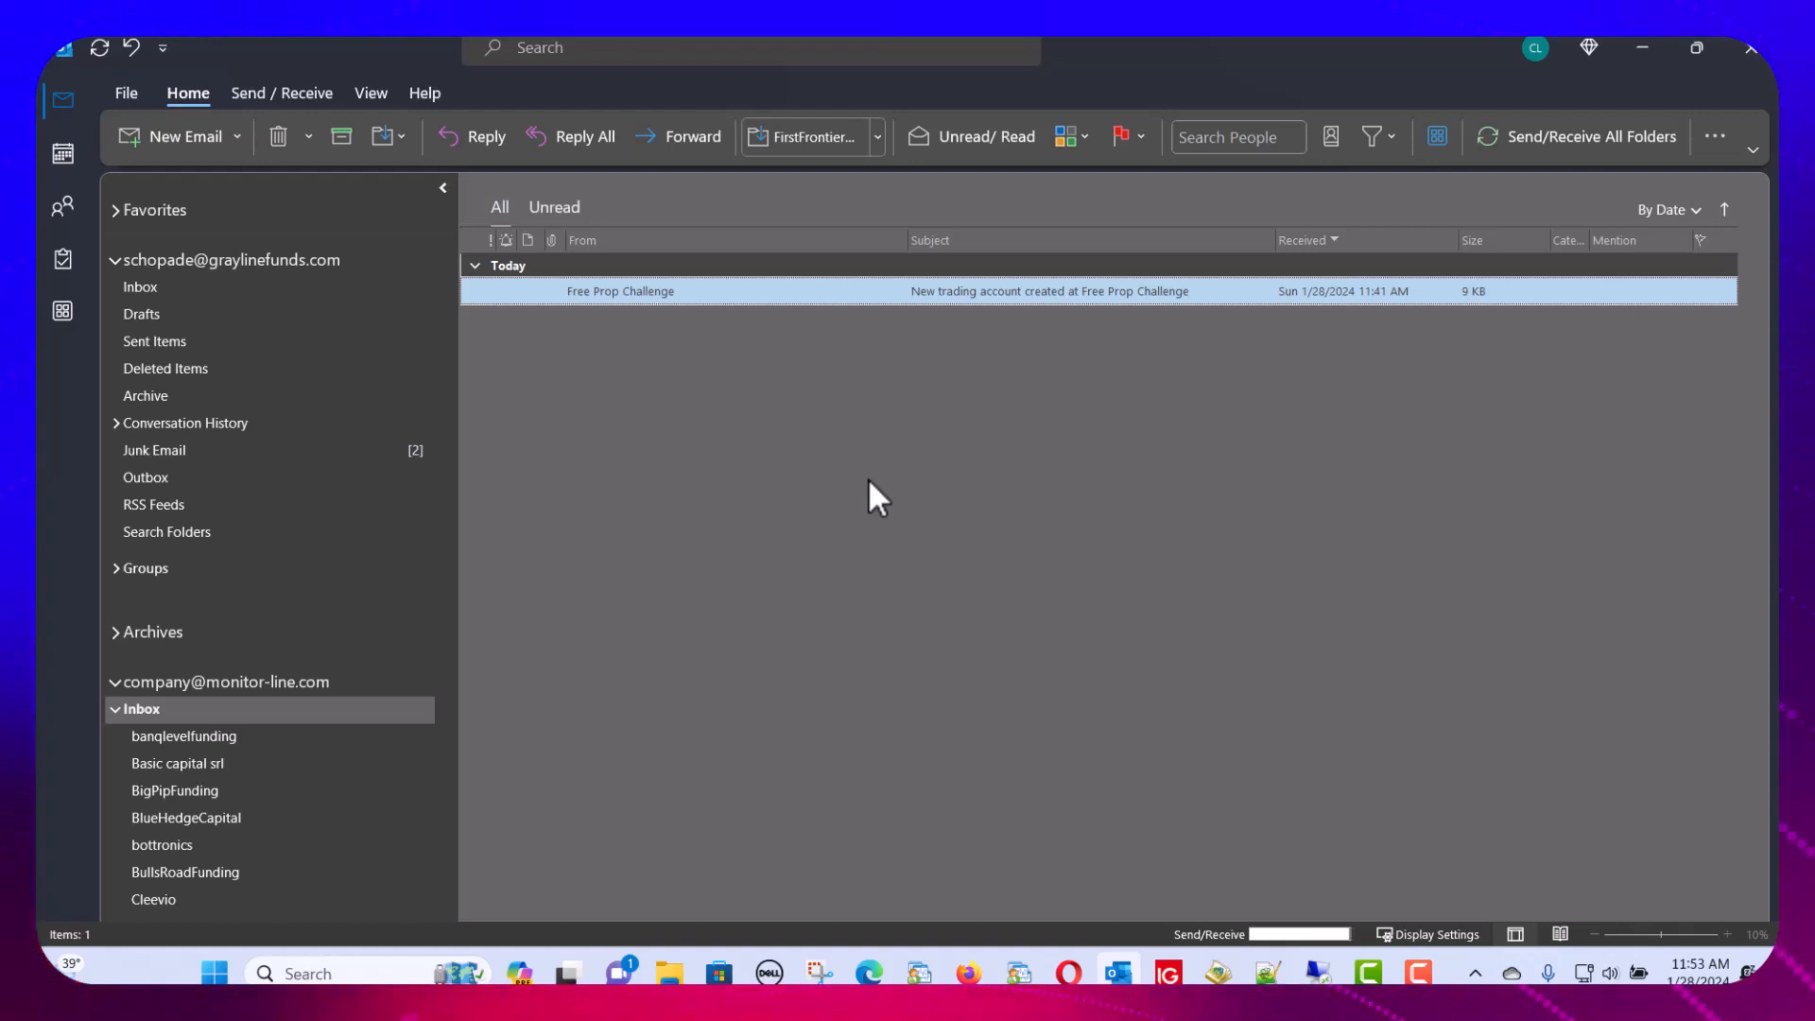
{"action": "left_click", "coordinate": [1541, 128]}
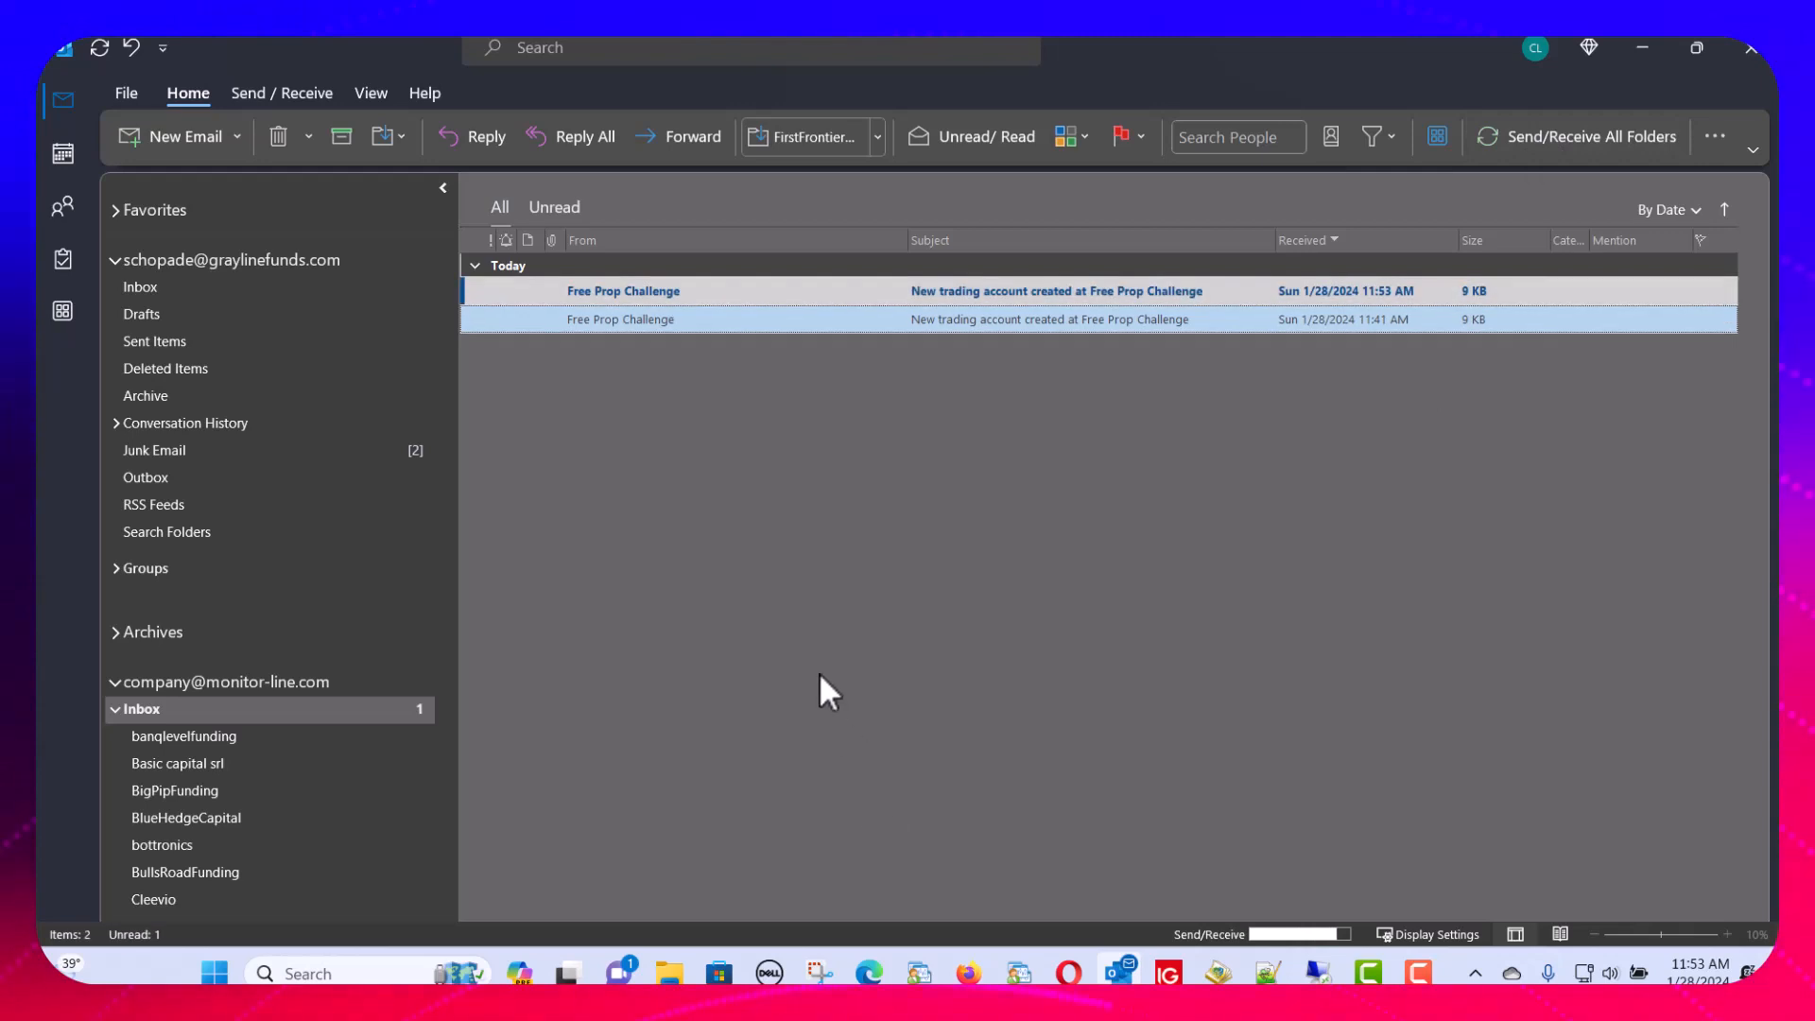
{"action": "double_click", "coordinate": [653, 288]}
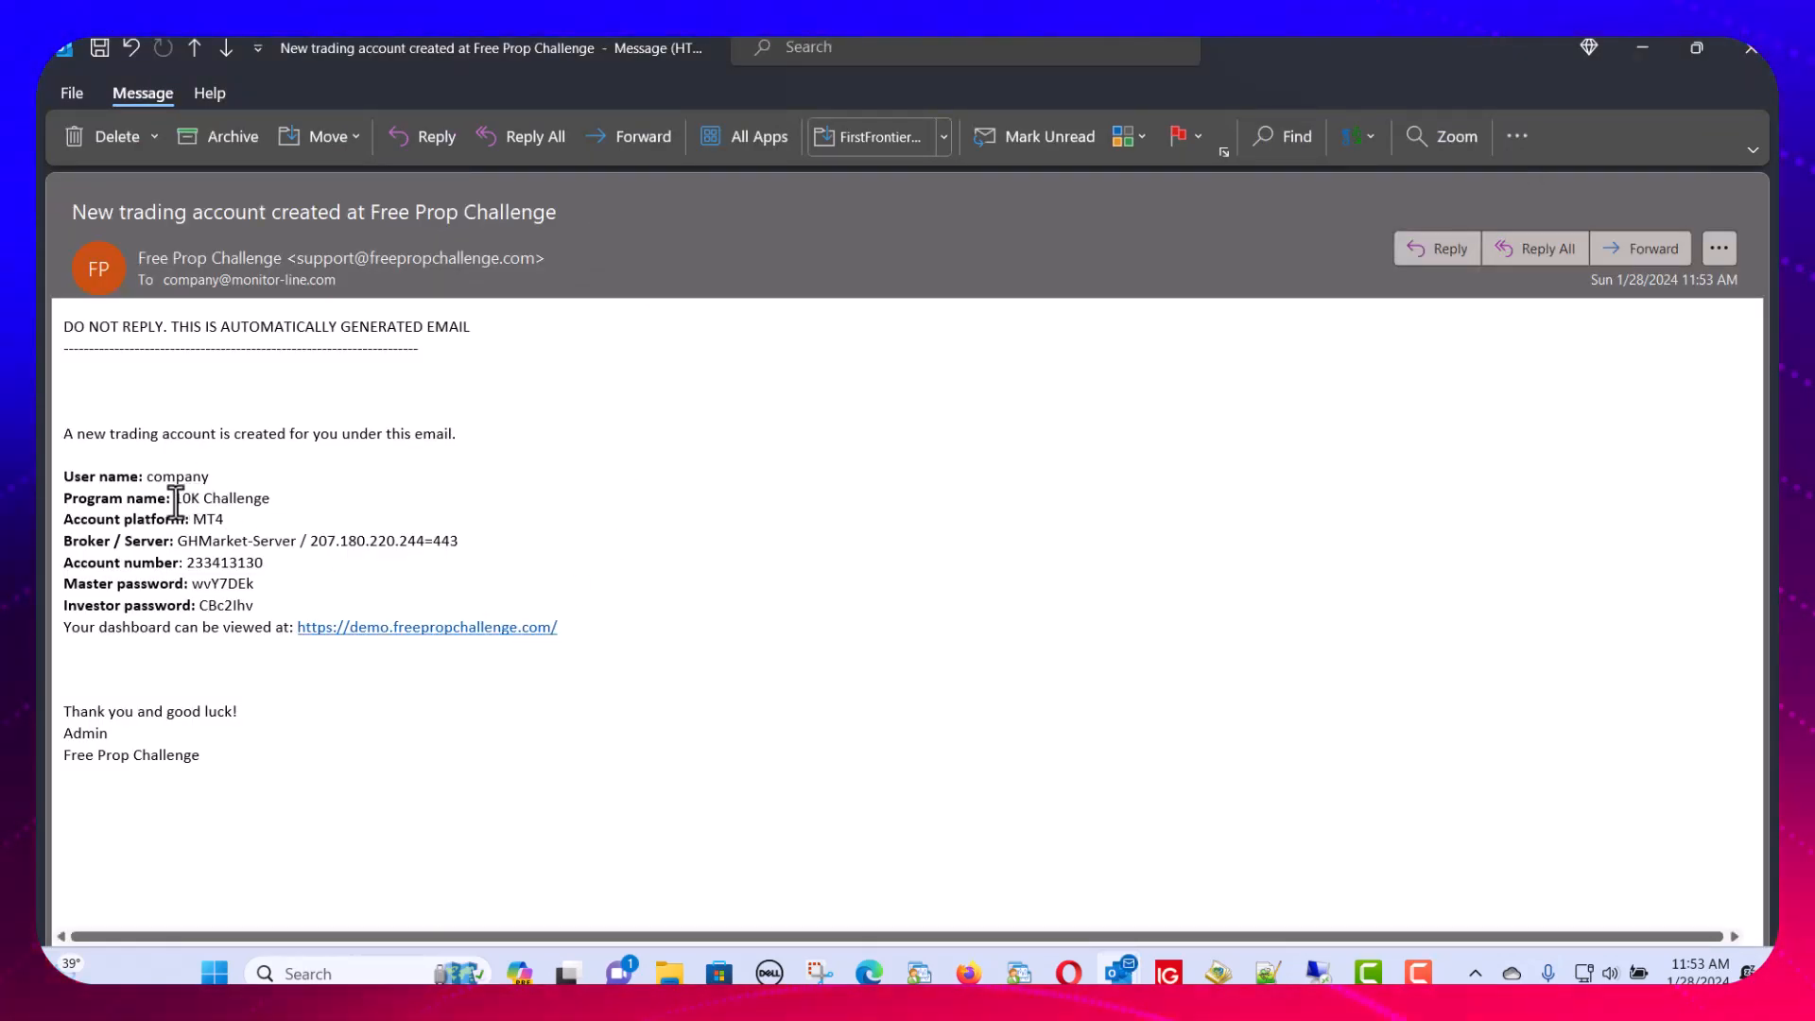
{"action": "mouse_move", "coordinate": [176, 498]}
{"action": "left_mouse_down"}
{"action": "mouse_move", "coordinate": [263, 493]}
{"action": "mouse_move", "coordinate": [193, 519]}
{"action": "left_mouse_up"}
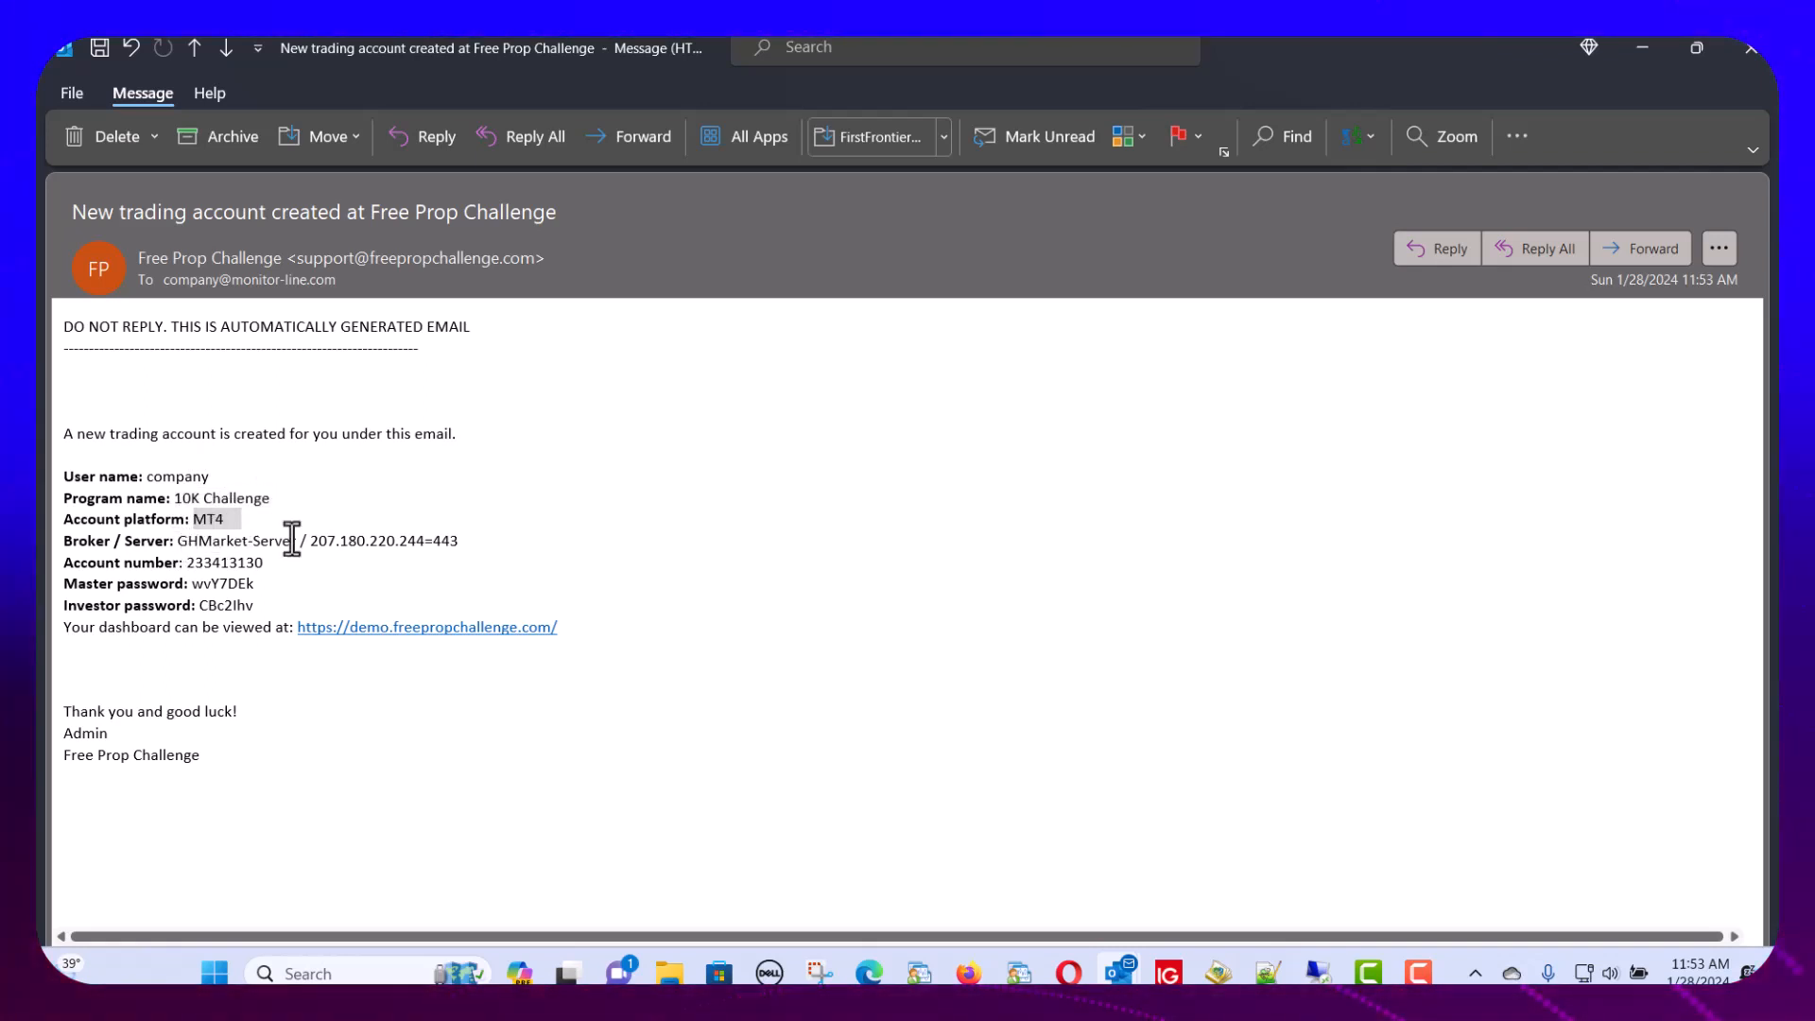
{"action": "left_click_drag", "start_coordinate": [255, 571], "coordinate": [262, 570]}
{"action": "left_click", "coordinate": [208, 594]}
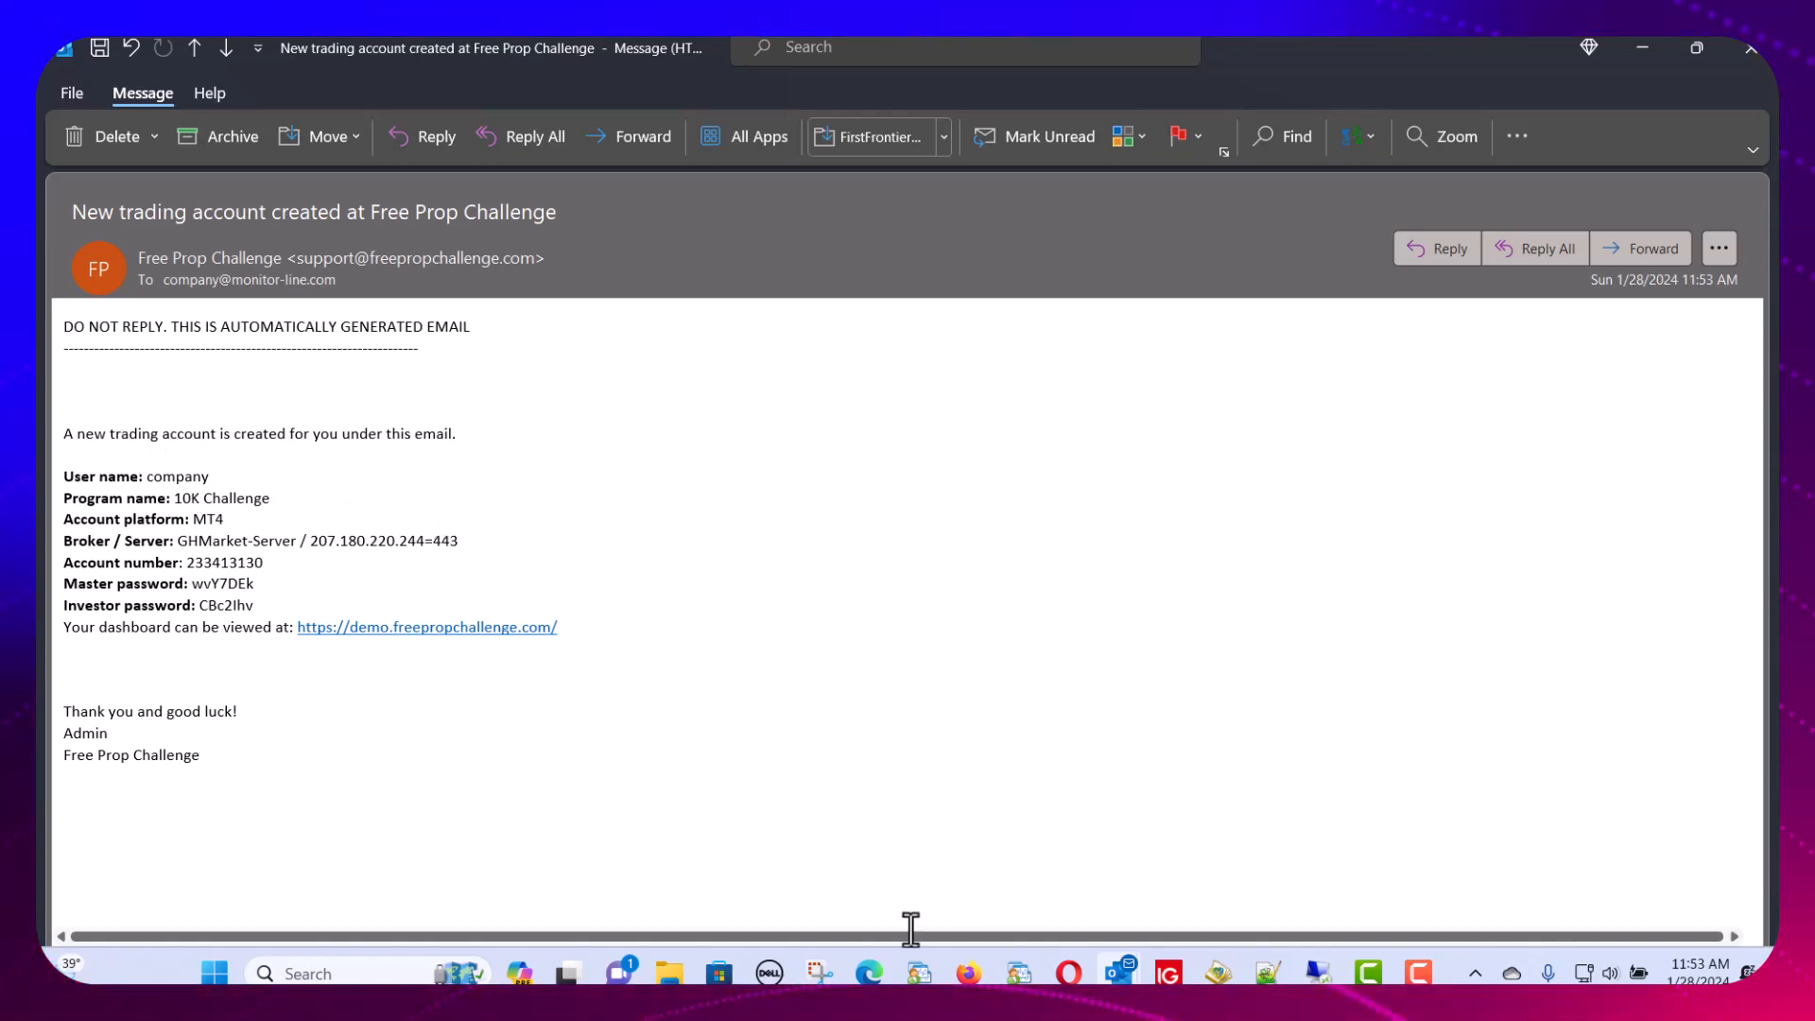
Switch back to the Monitor-Line window in Edge and scroll the program settings to the top
{"action": "mouse_move", "coordinate": [869, 973]}
{"action": "left_click", "coordinate": [870, 821]}
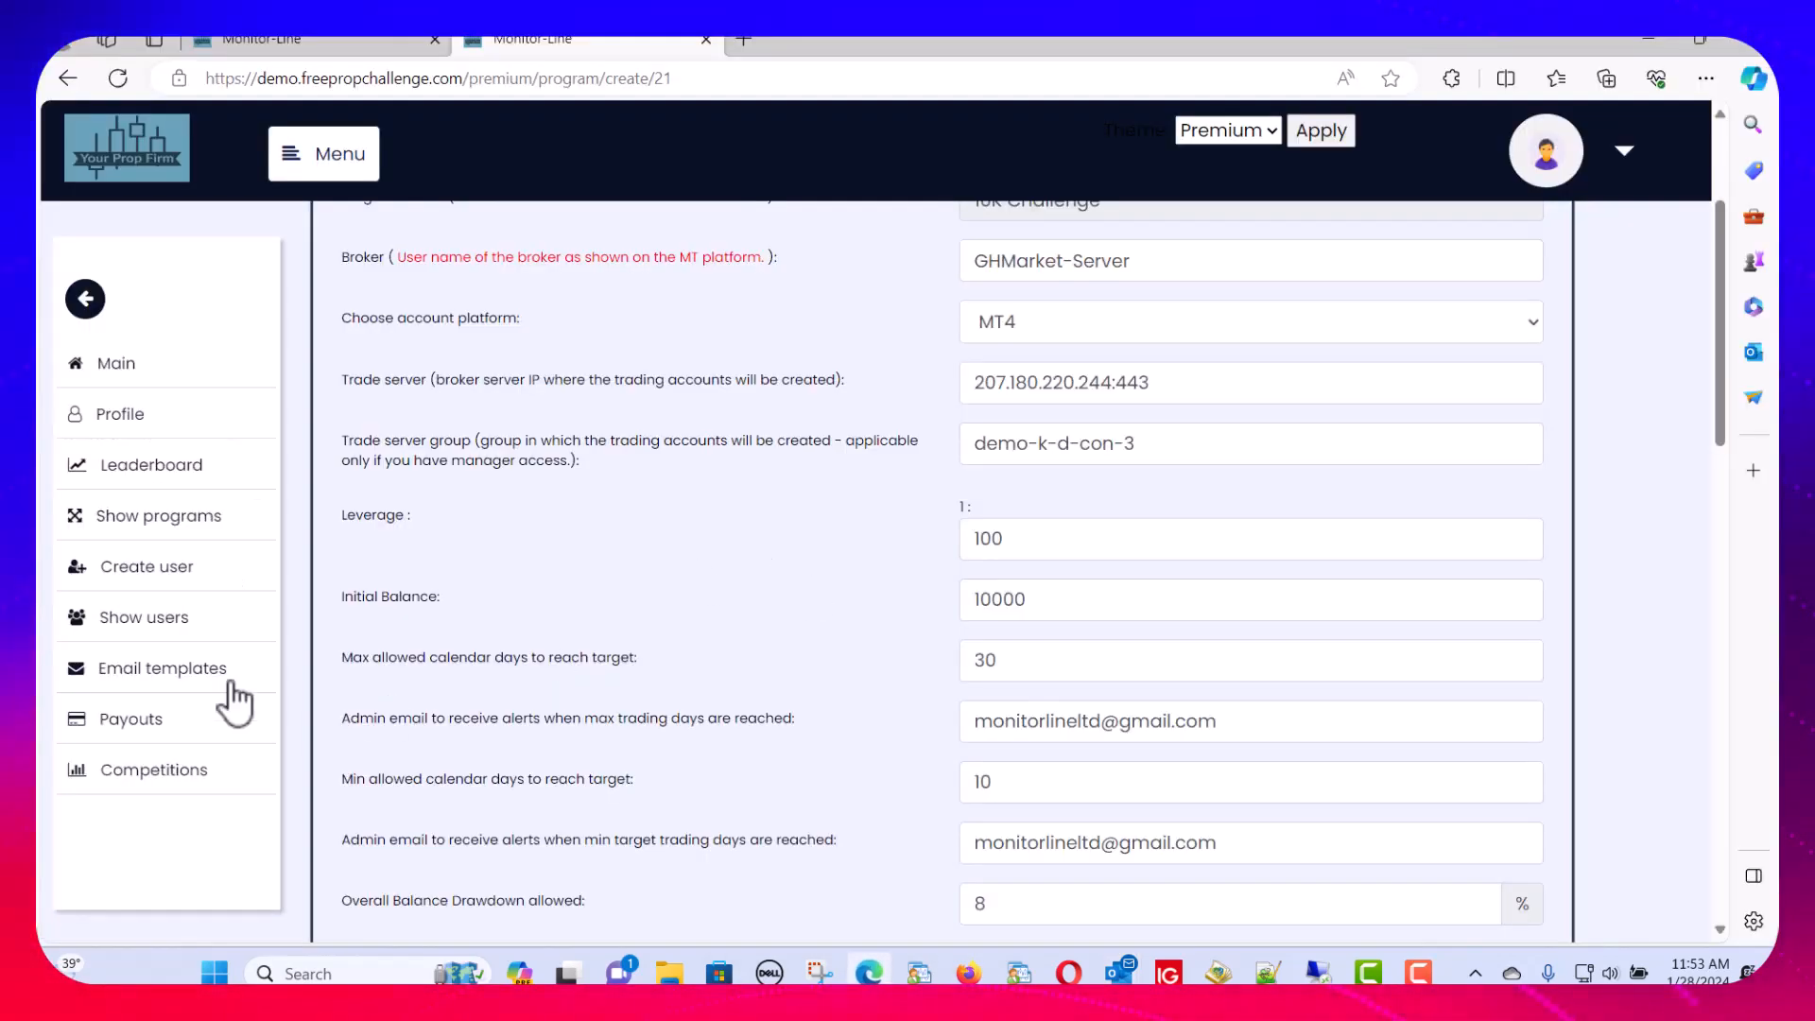
{"action": "scroll", "coordinate": [501, 416], "scroll_direction": "up", "scroll_amount": 3}
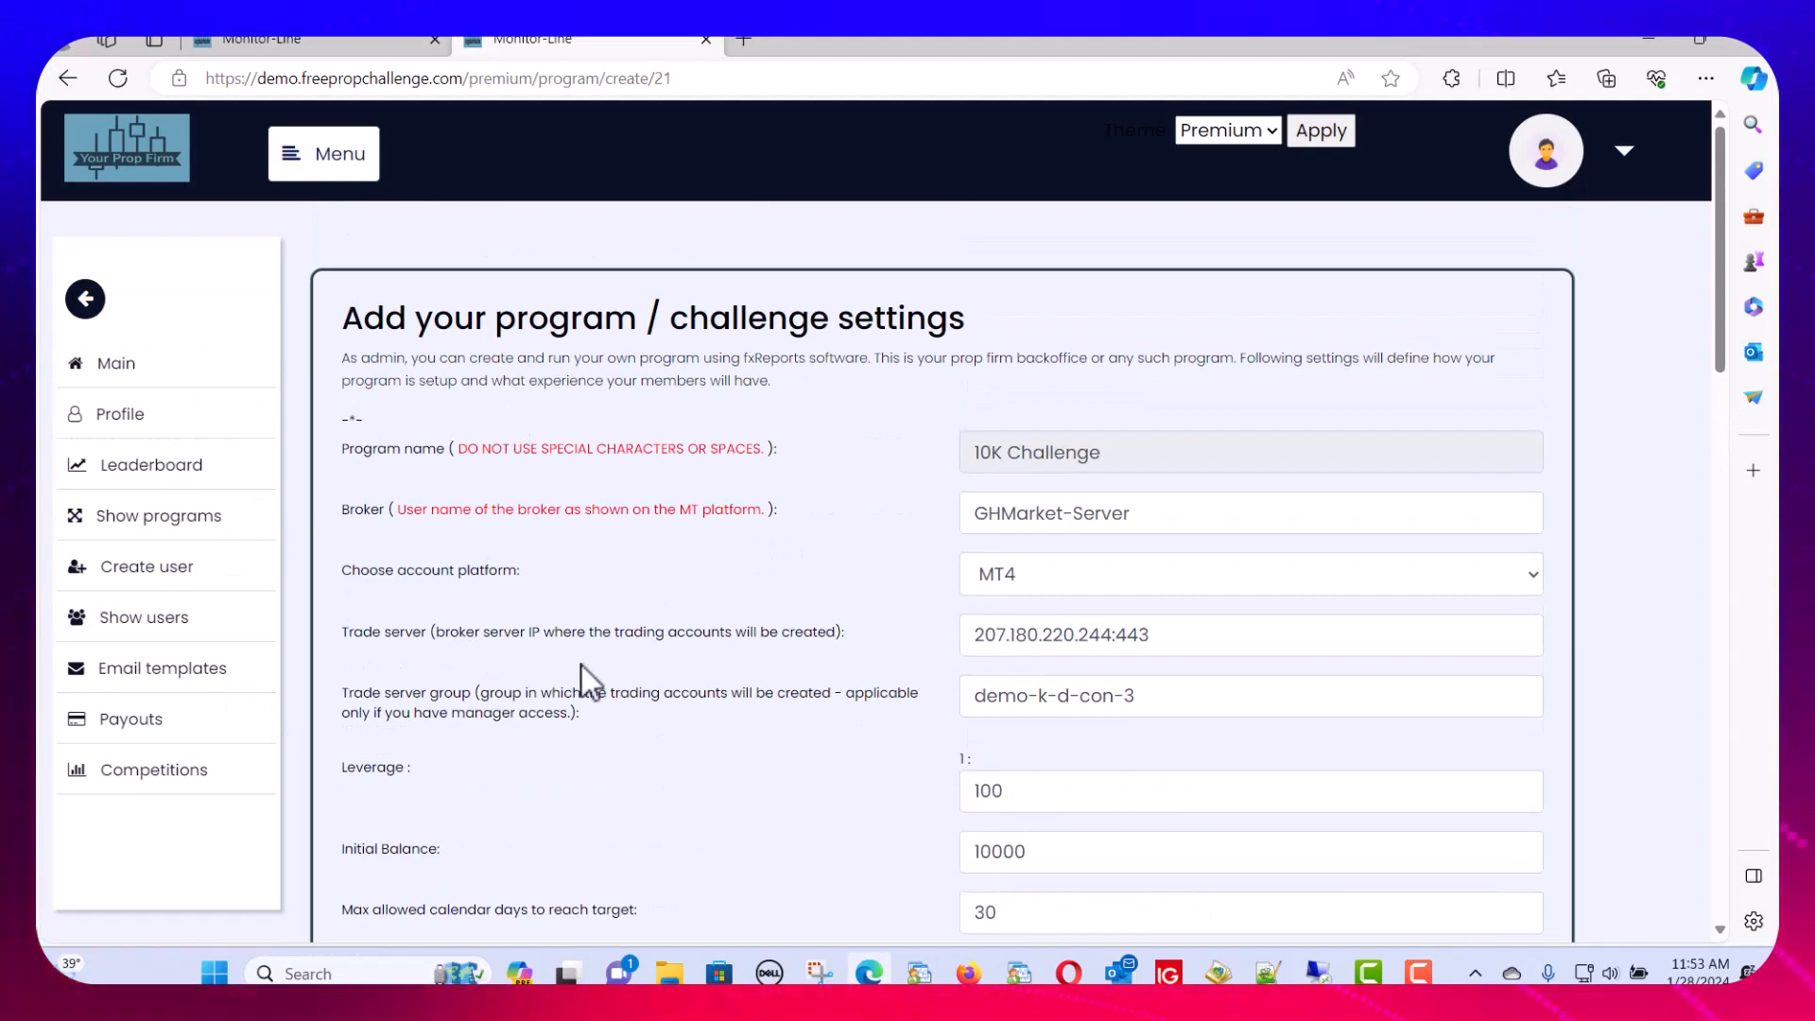